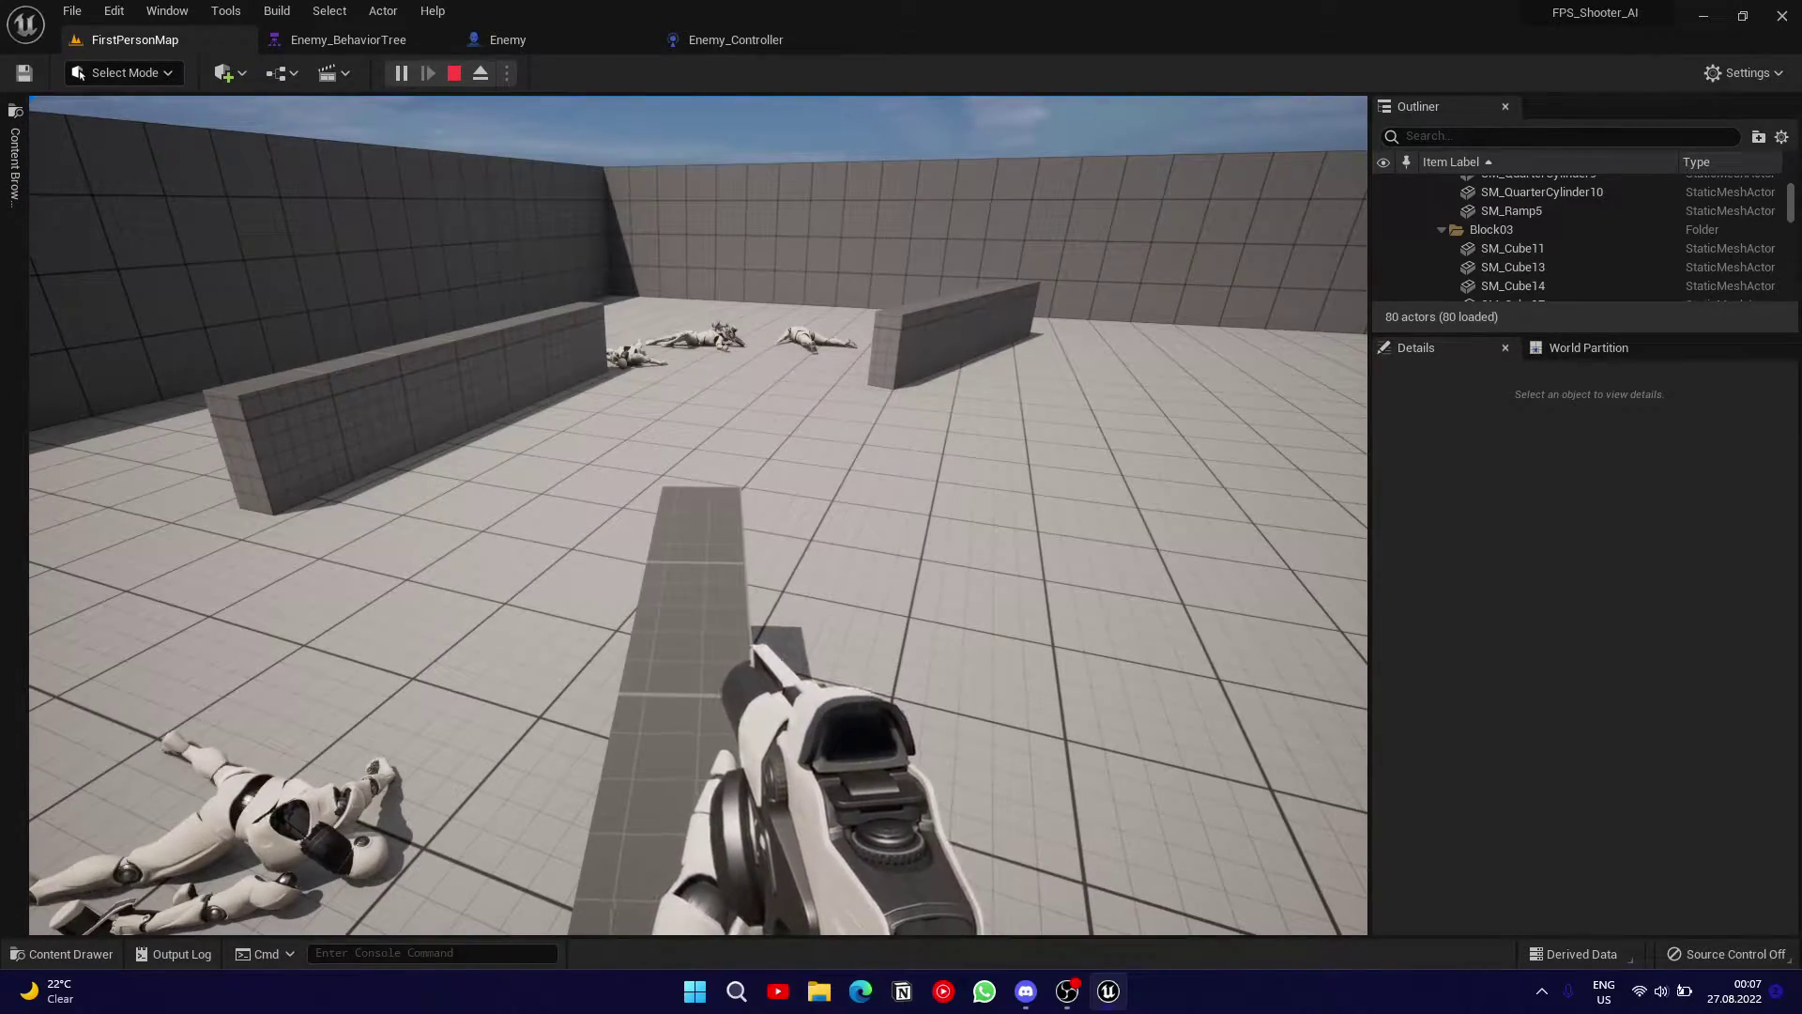
- Release the mouse from the running FirstPersonMap play test with Shift+F1
key("shift+F1")
- Open Enemy_BehaviorTree during play and debug the Enemy_Controller_C_4 instance
left_click(732, 41)
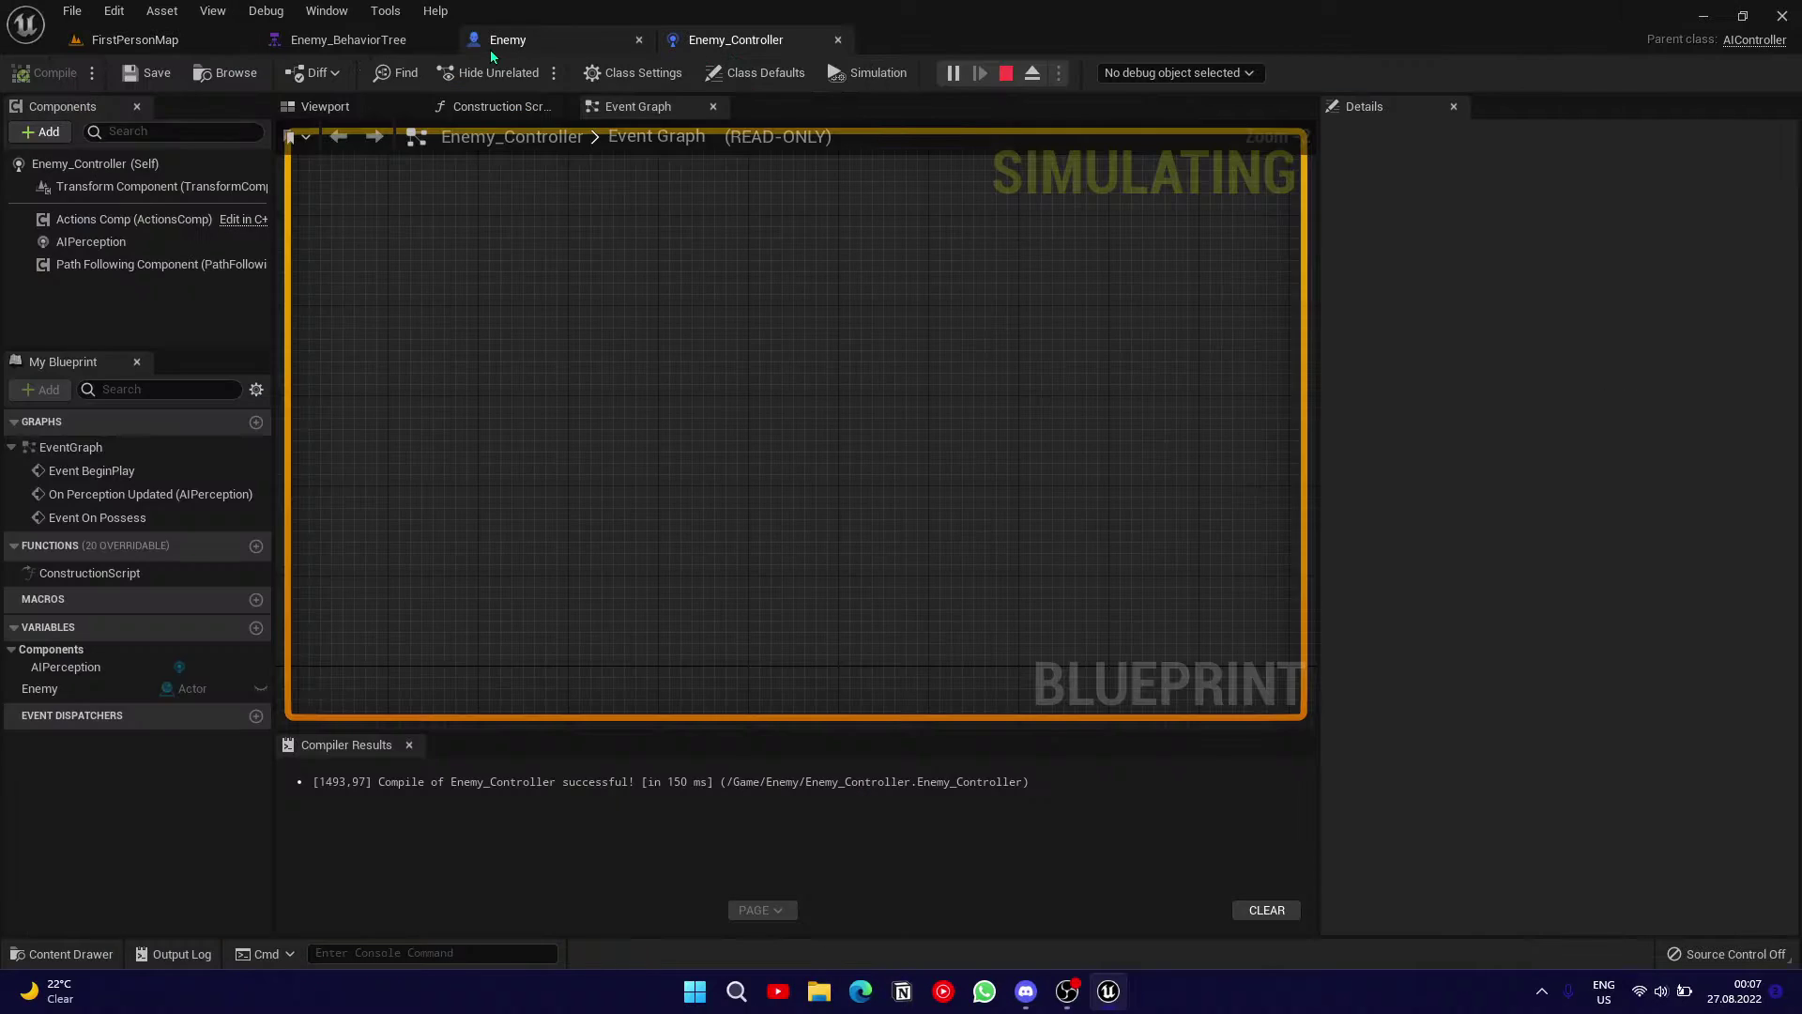
left_click(352, 42)
right_click_drag(765, 272, 823, 290)
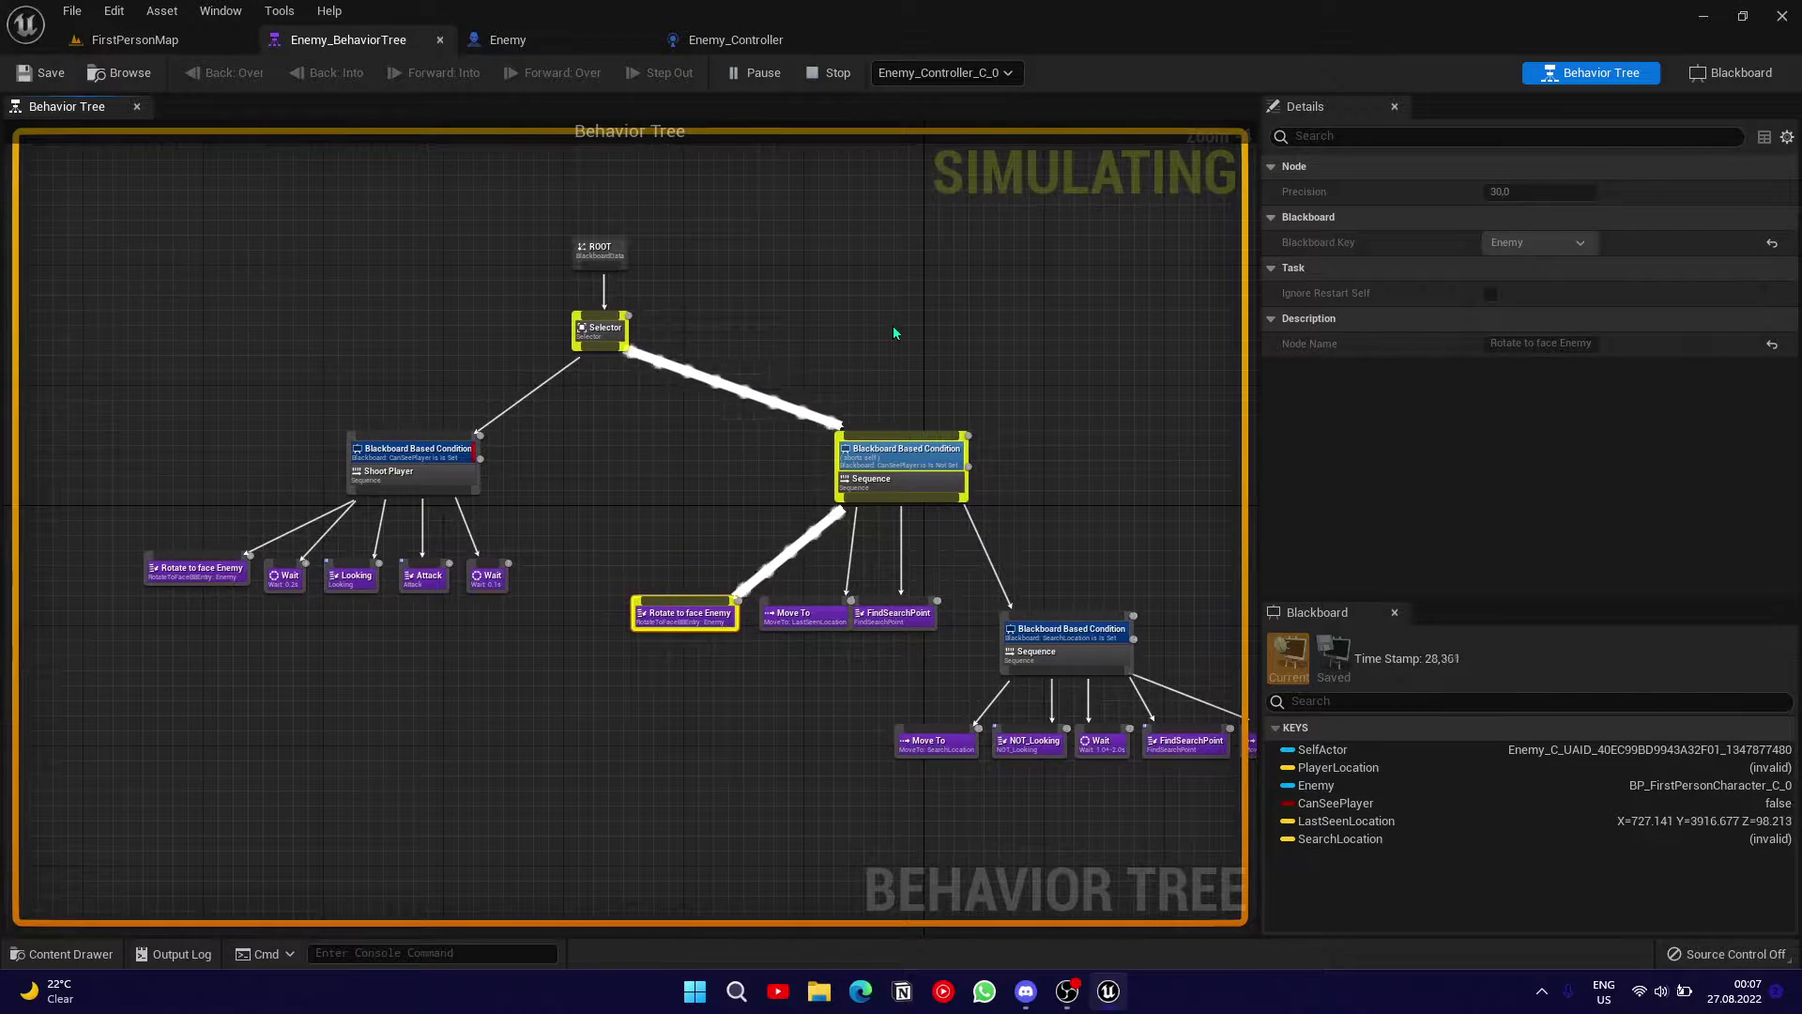
left_click(944, 73)
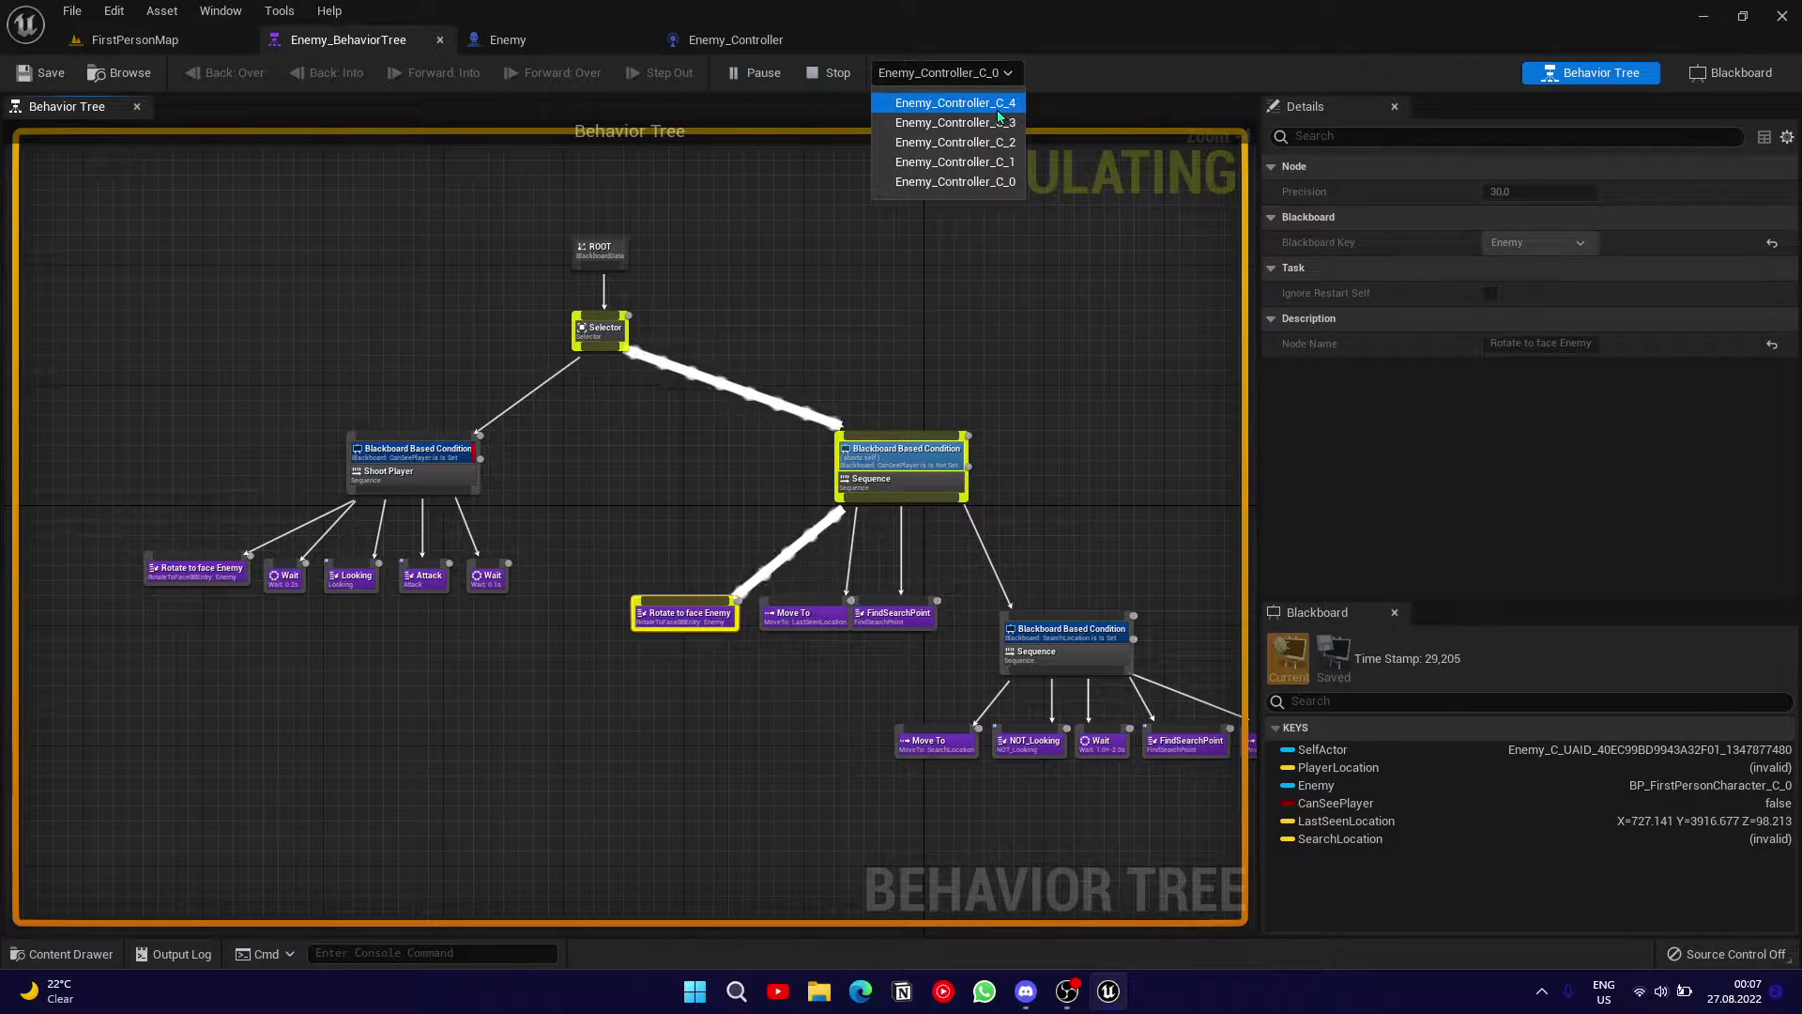
left_click(998, 118)
left_click(974, 77)
left_click(976, 78)
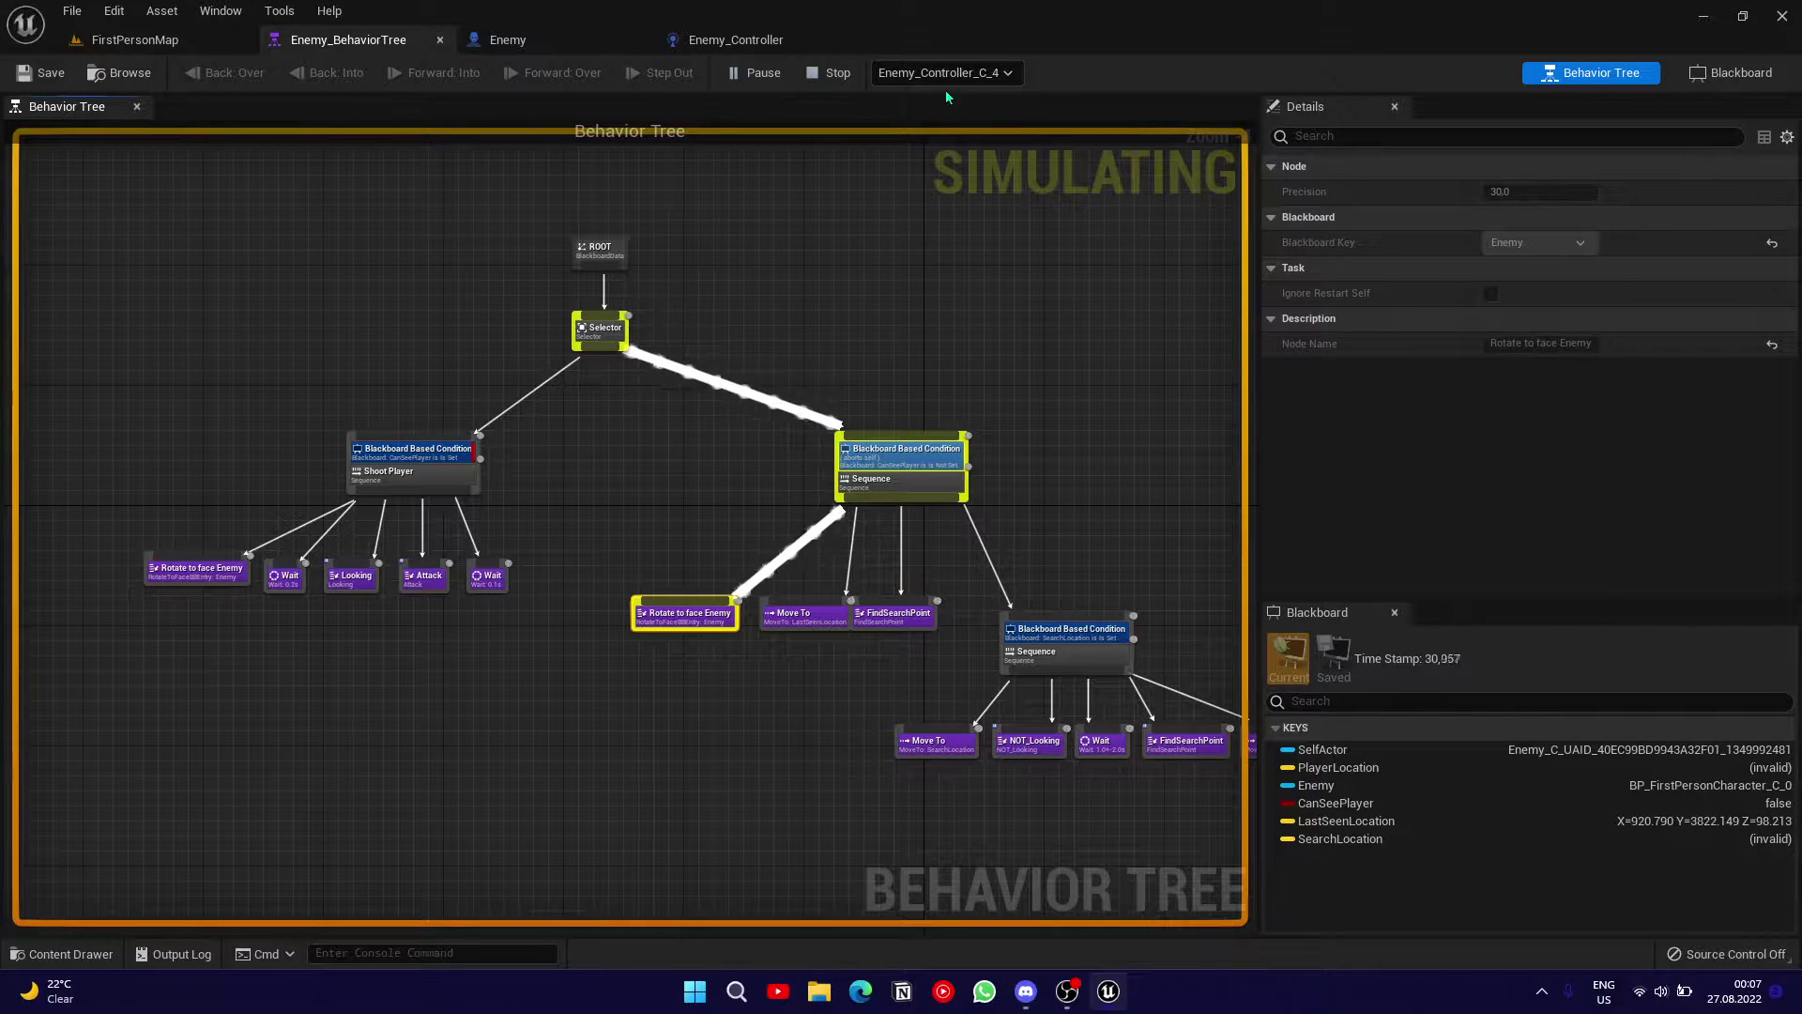
- Switch the debug target among controllers to Enemy_Controller_C_2, then stop play and return to Enemy
left_click(943, 75)
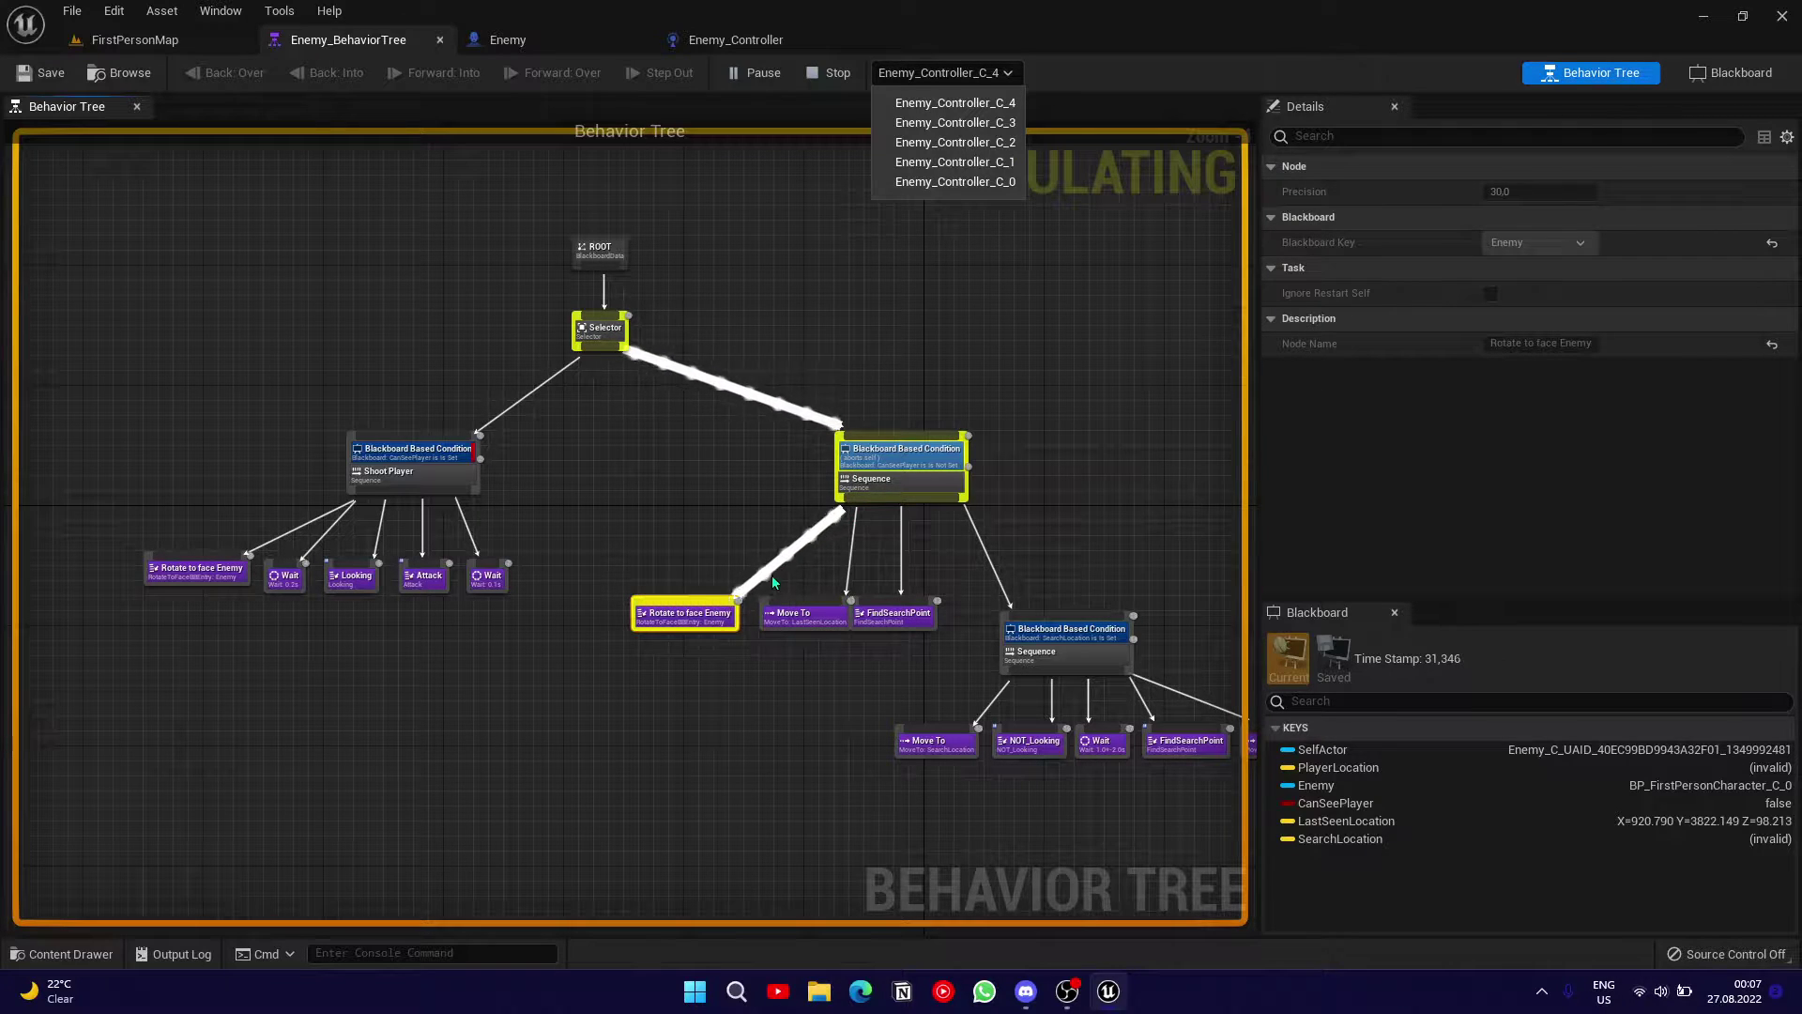
left_click(938, 143)
left_click(938, 72)
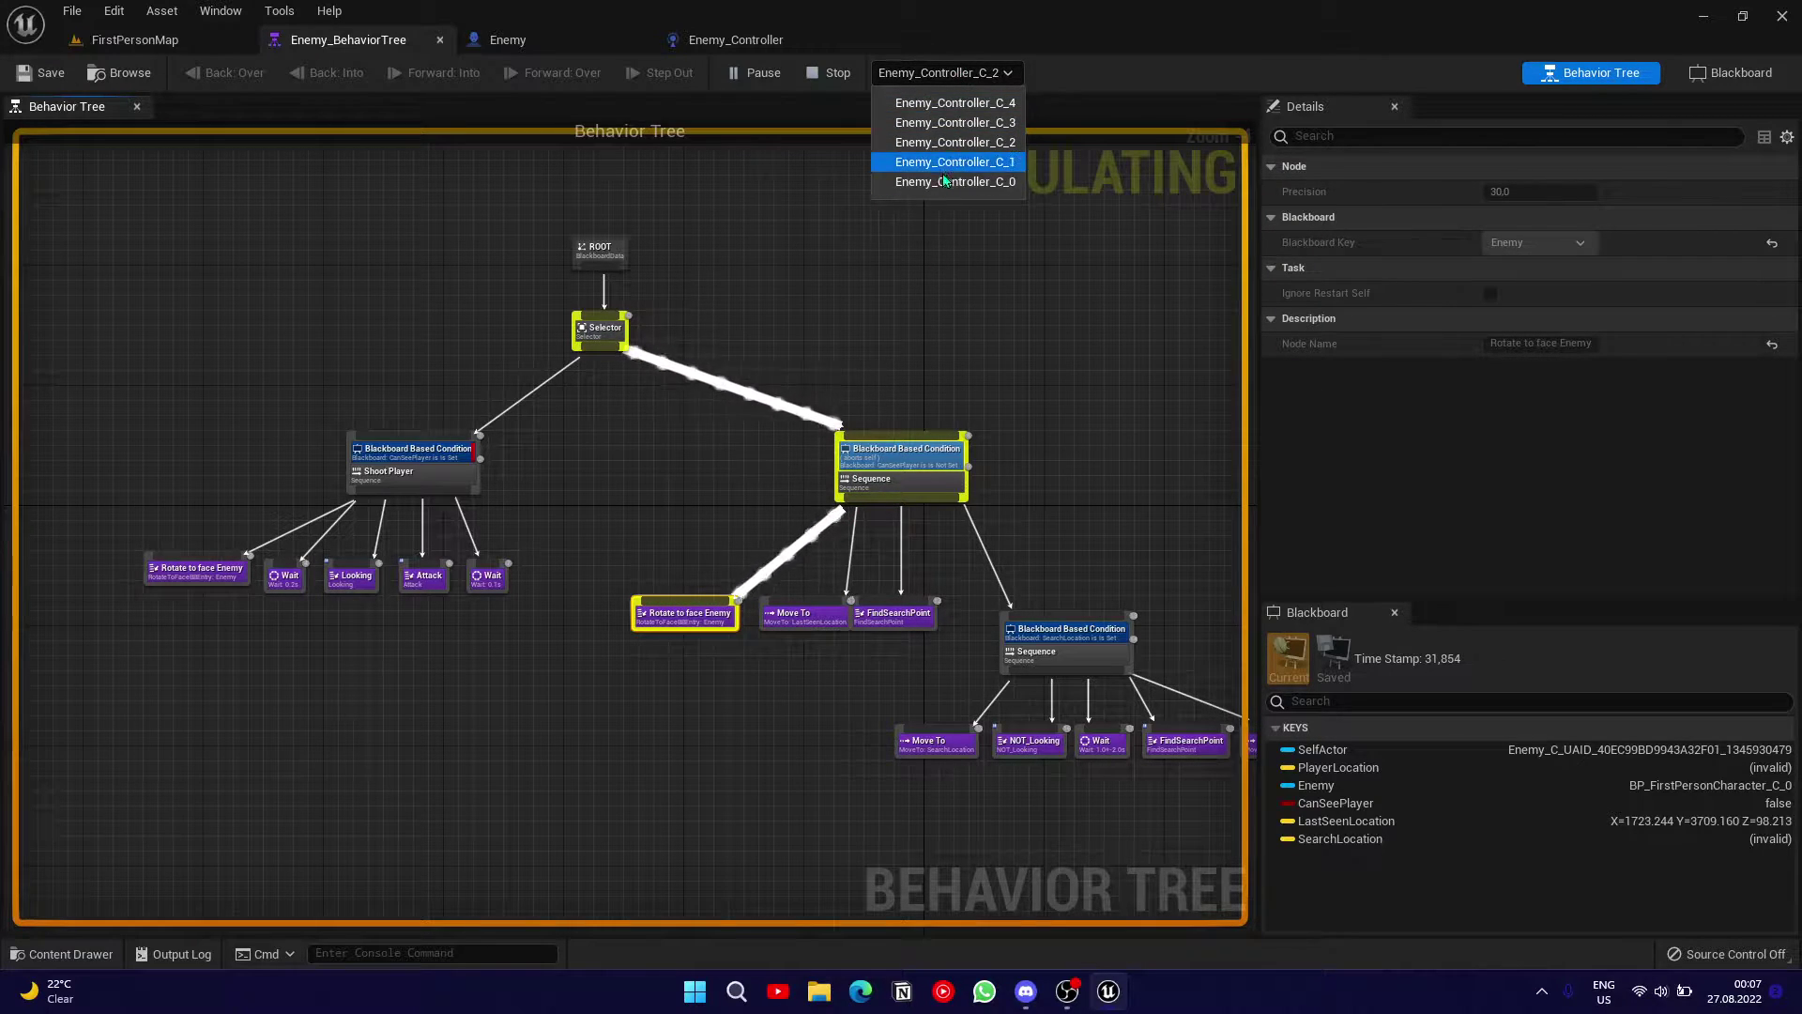
left_click(942, 177)
left_click(976, 73)
left_click(957, 142)
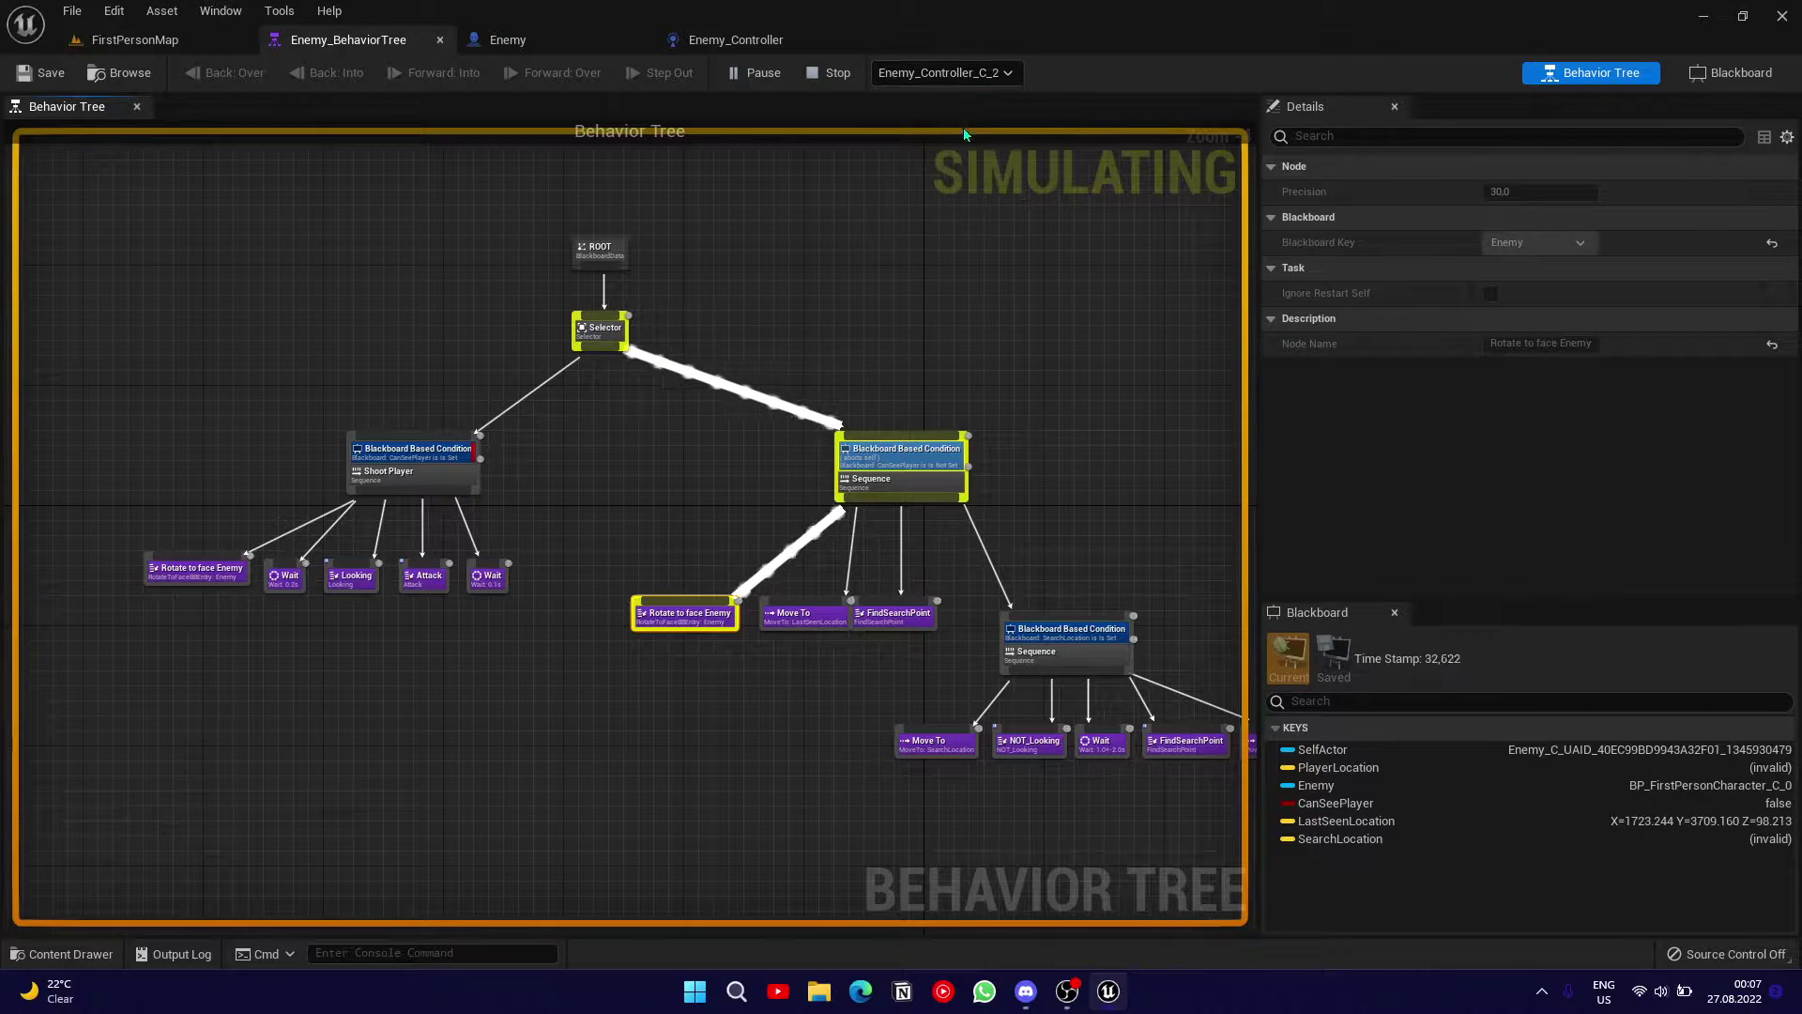
left_click(967, 72)
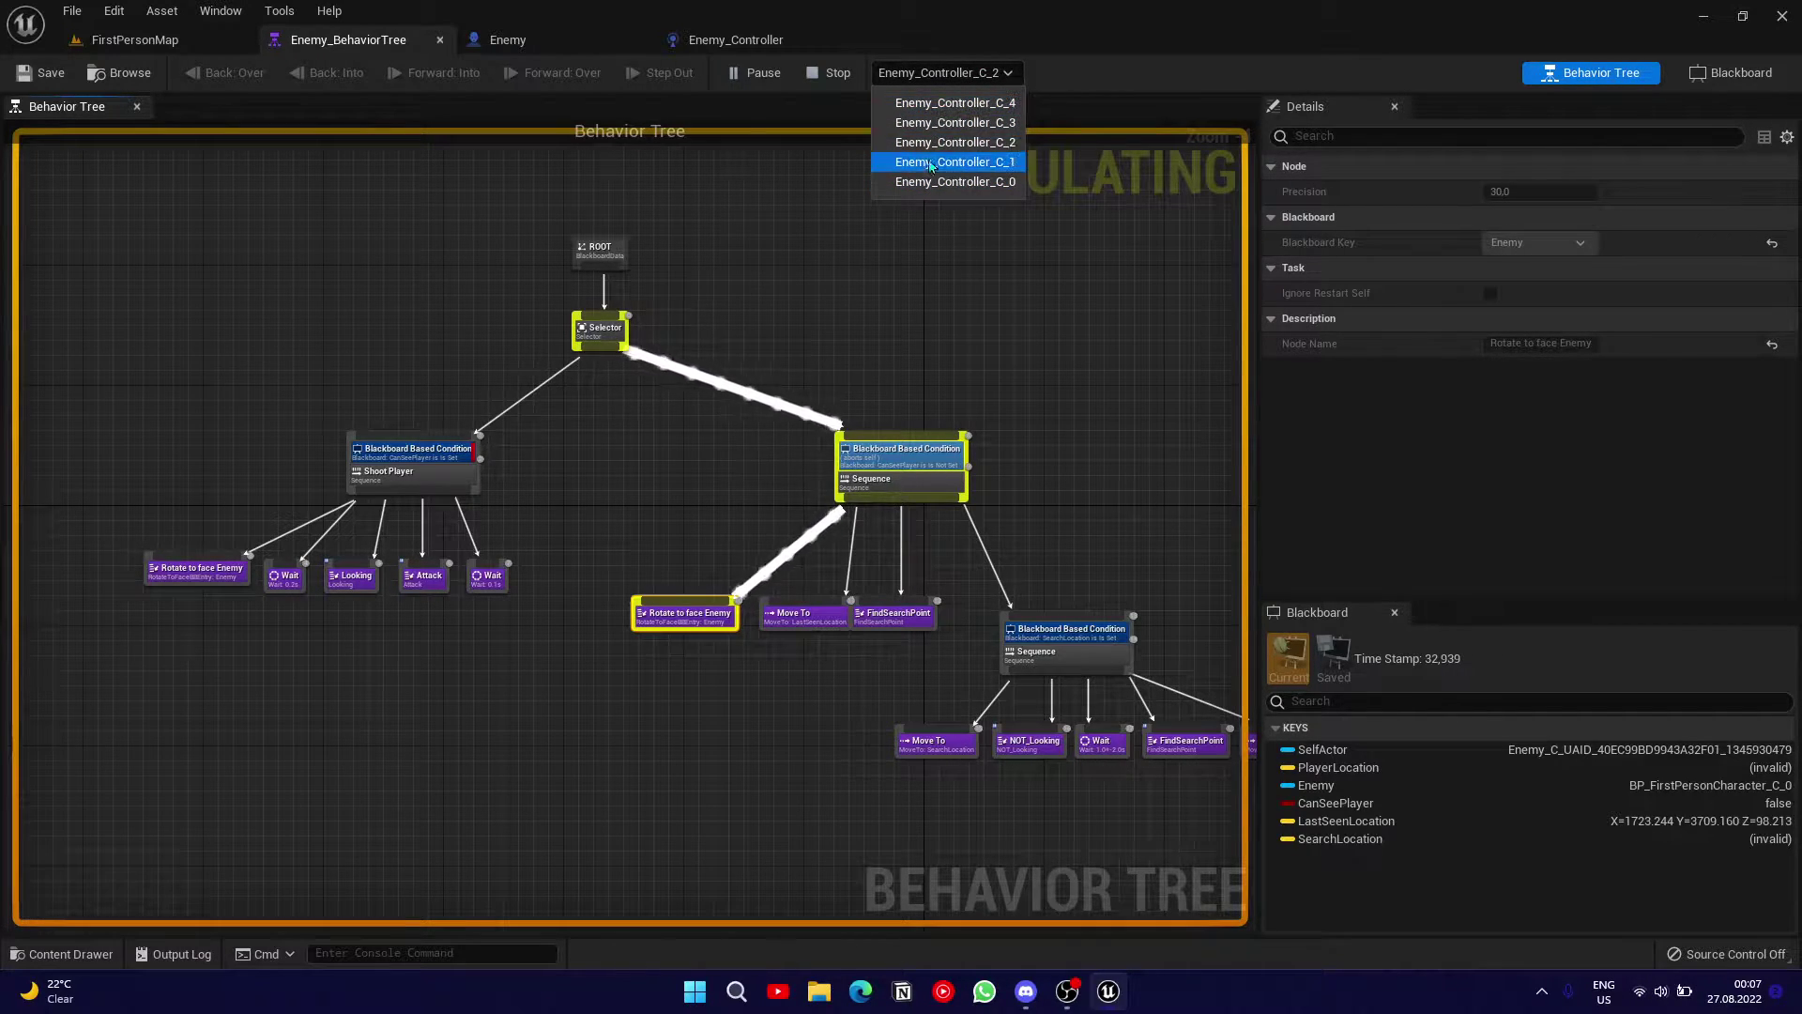
left_click(935, 73)
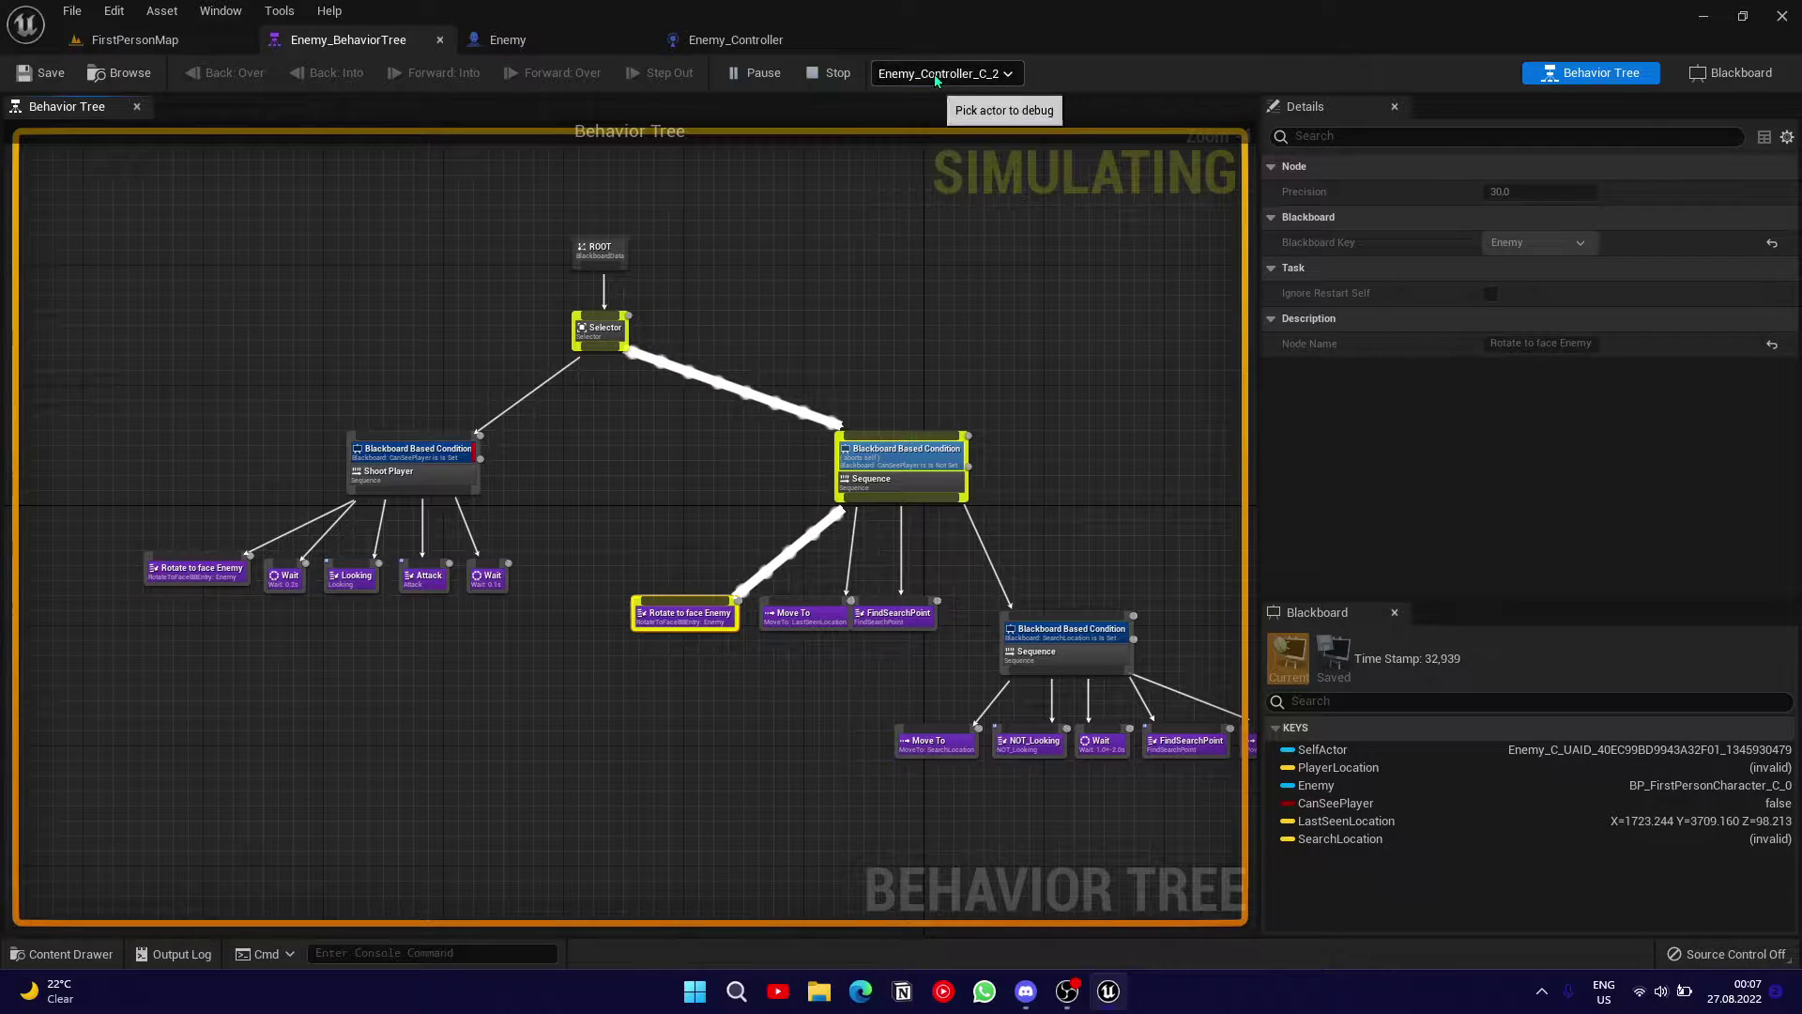
left_click(822, 74)
left_click(493, 40)
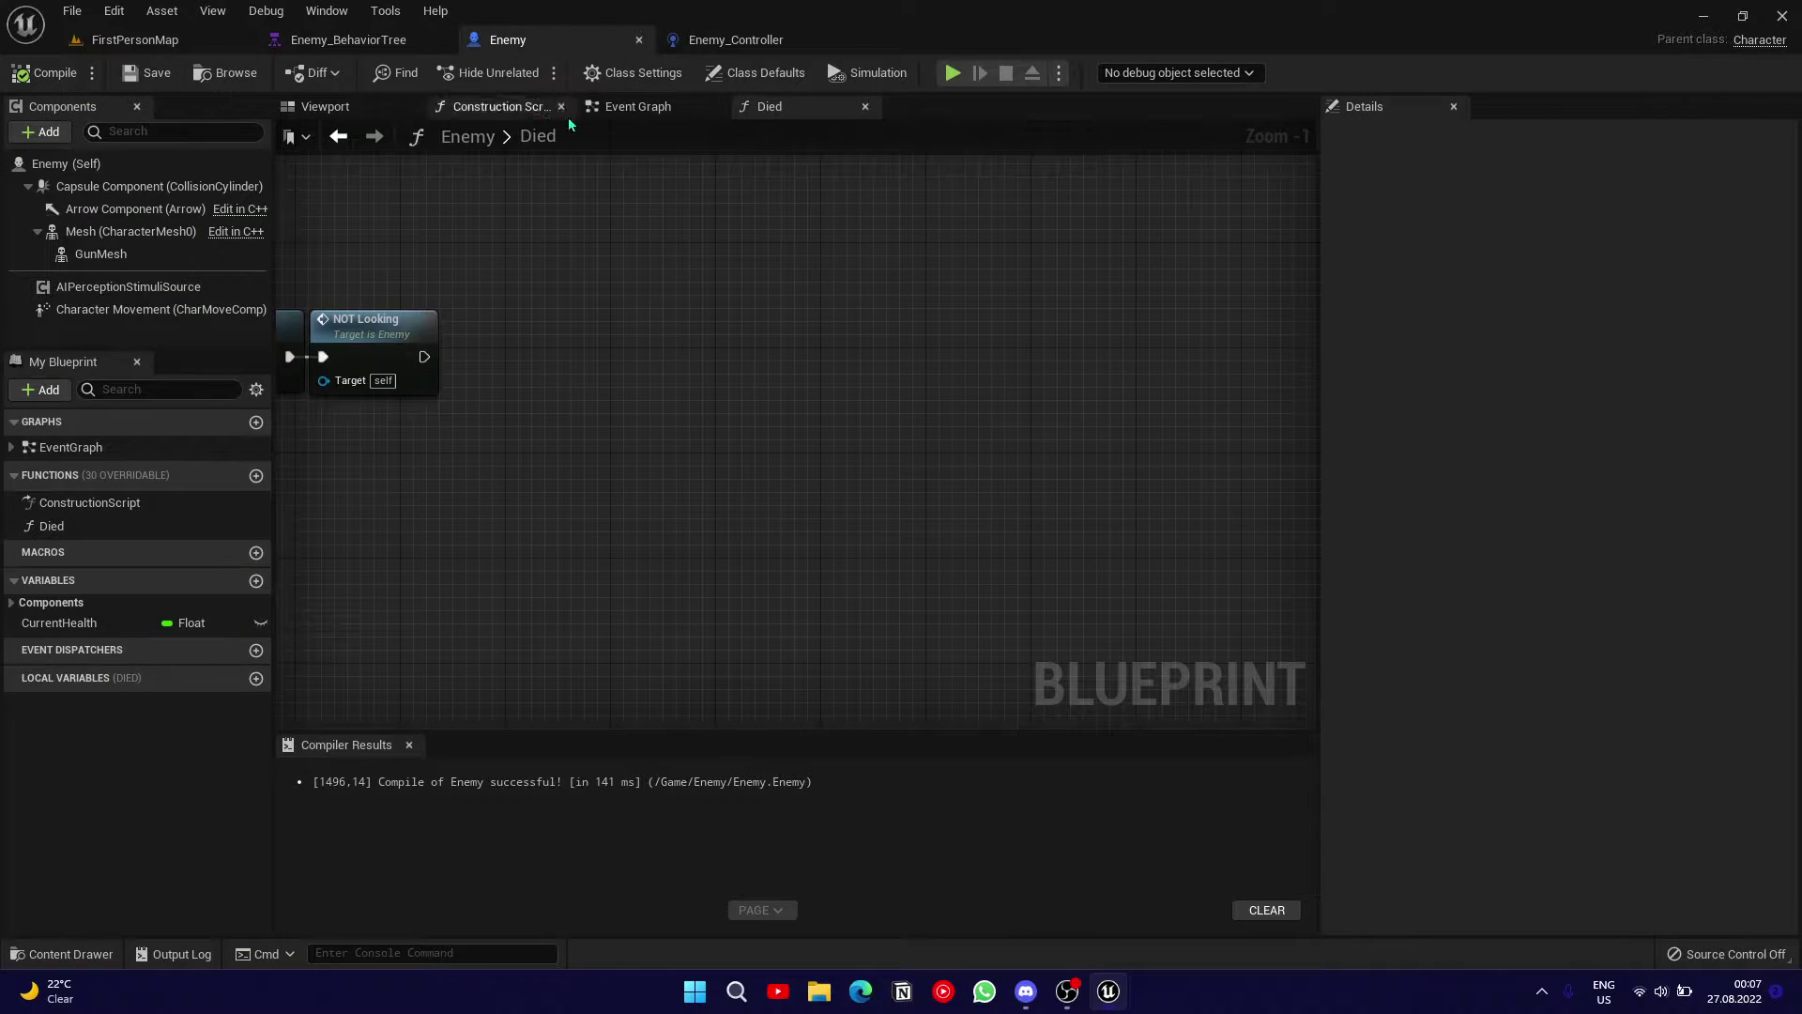
- Place a custom event in Enemy_Controller's Event Graph and name it Killed
left_click(736, 40)
right_click_drag(769, 288, 805, 291)
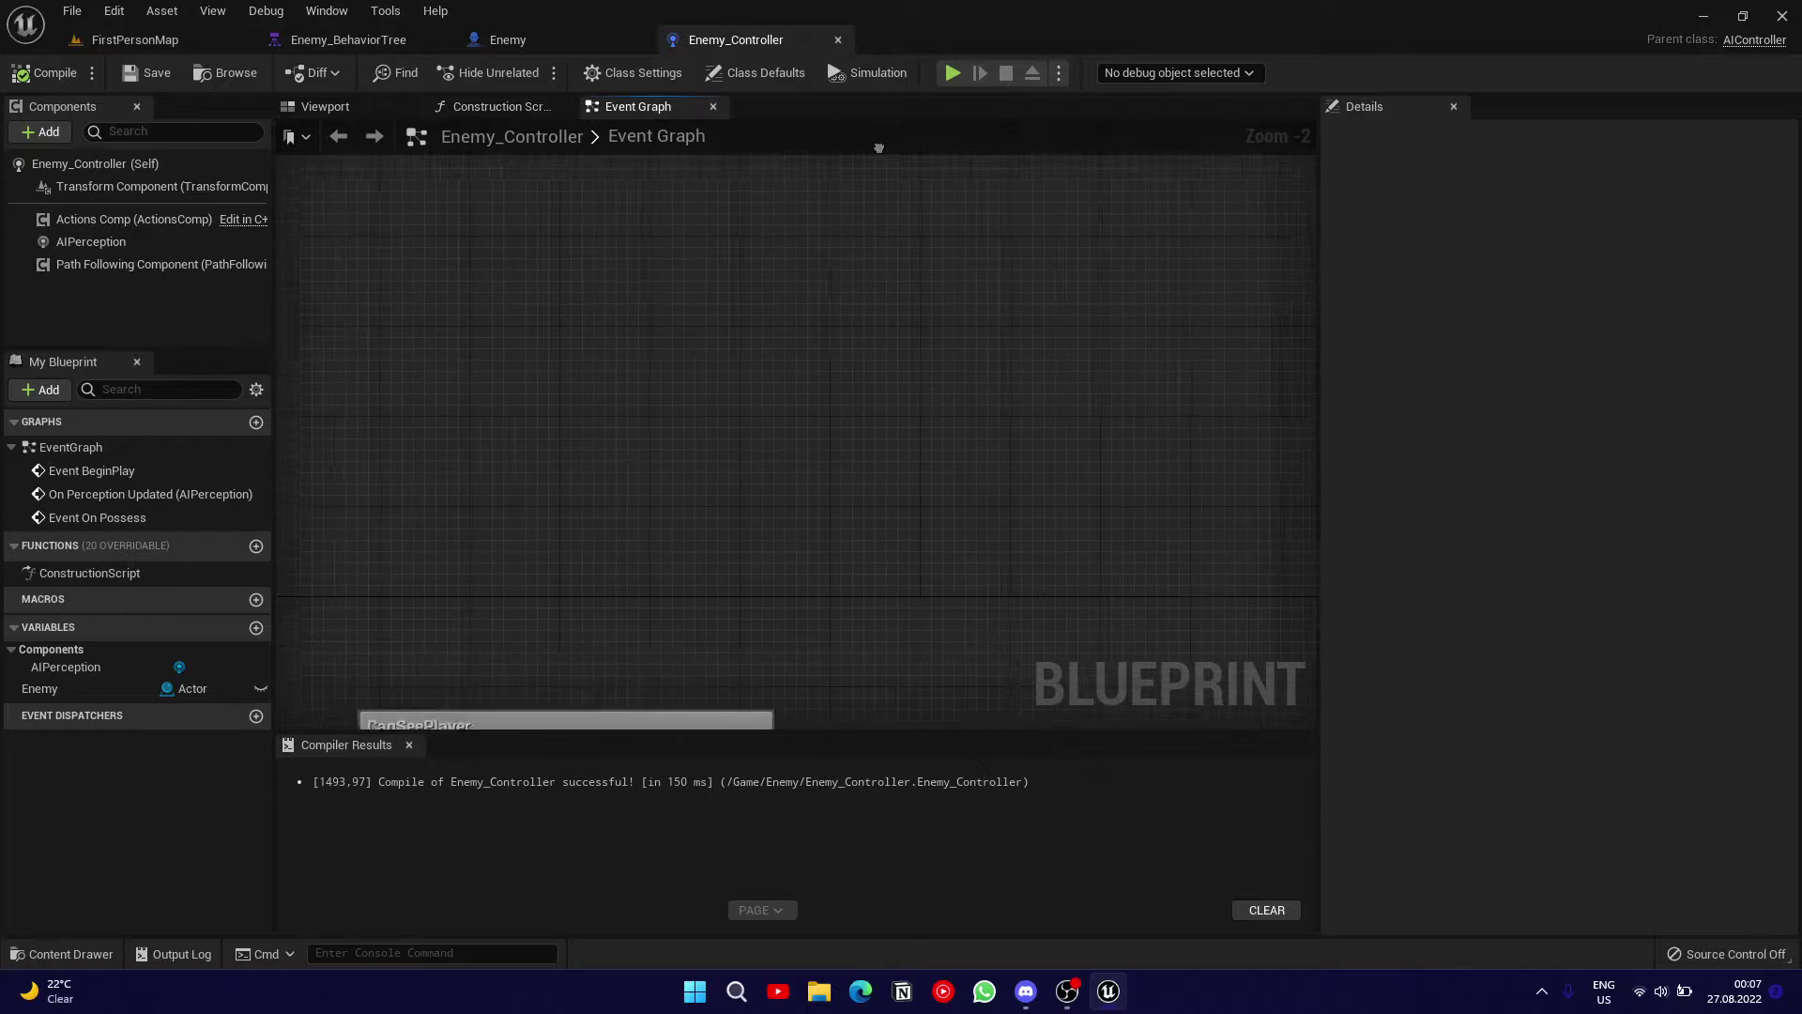
key("ctrl+space")
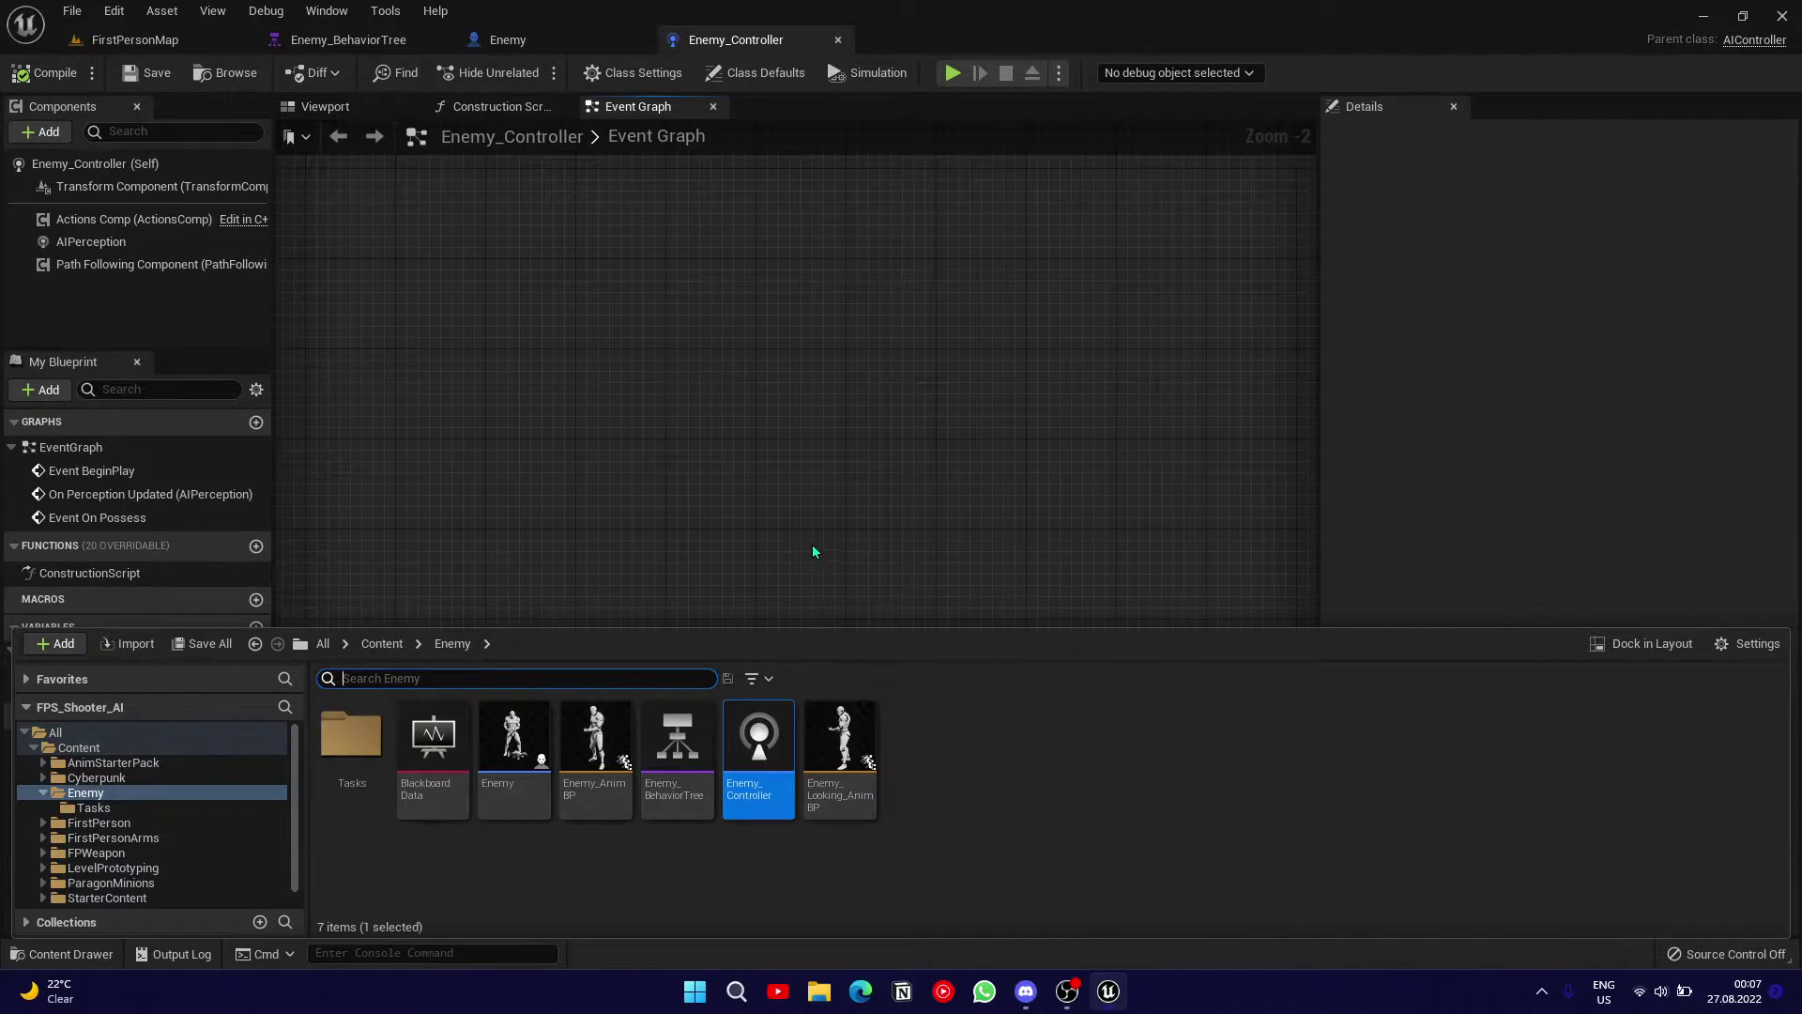
right_click_drag(754, 469, 800, 443)
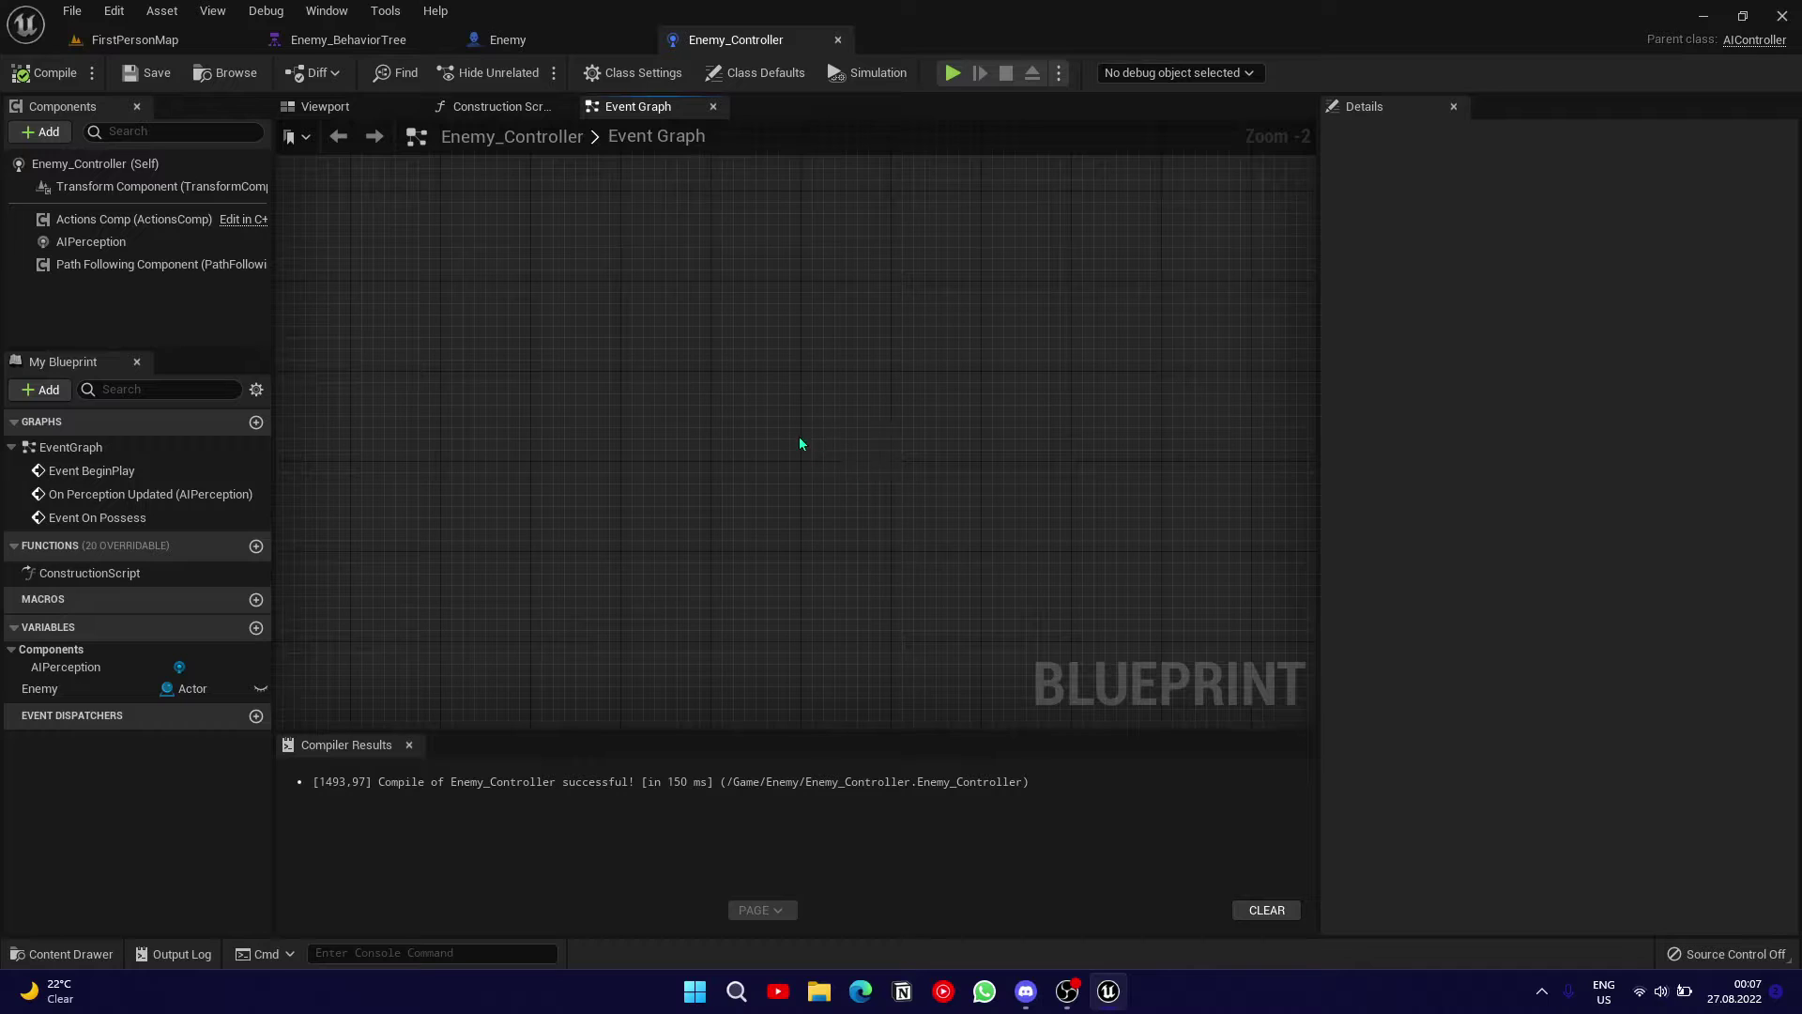
right_click(655, 321)
type("cust")
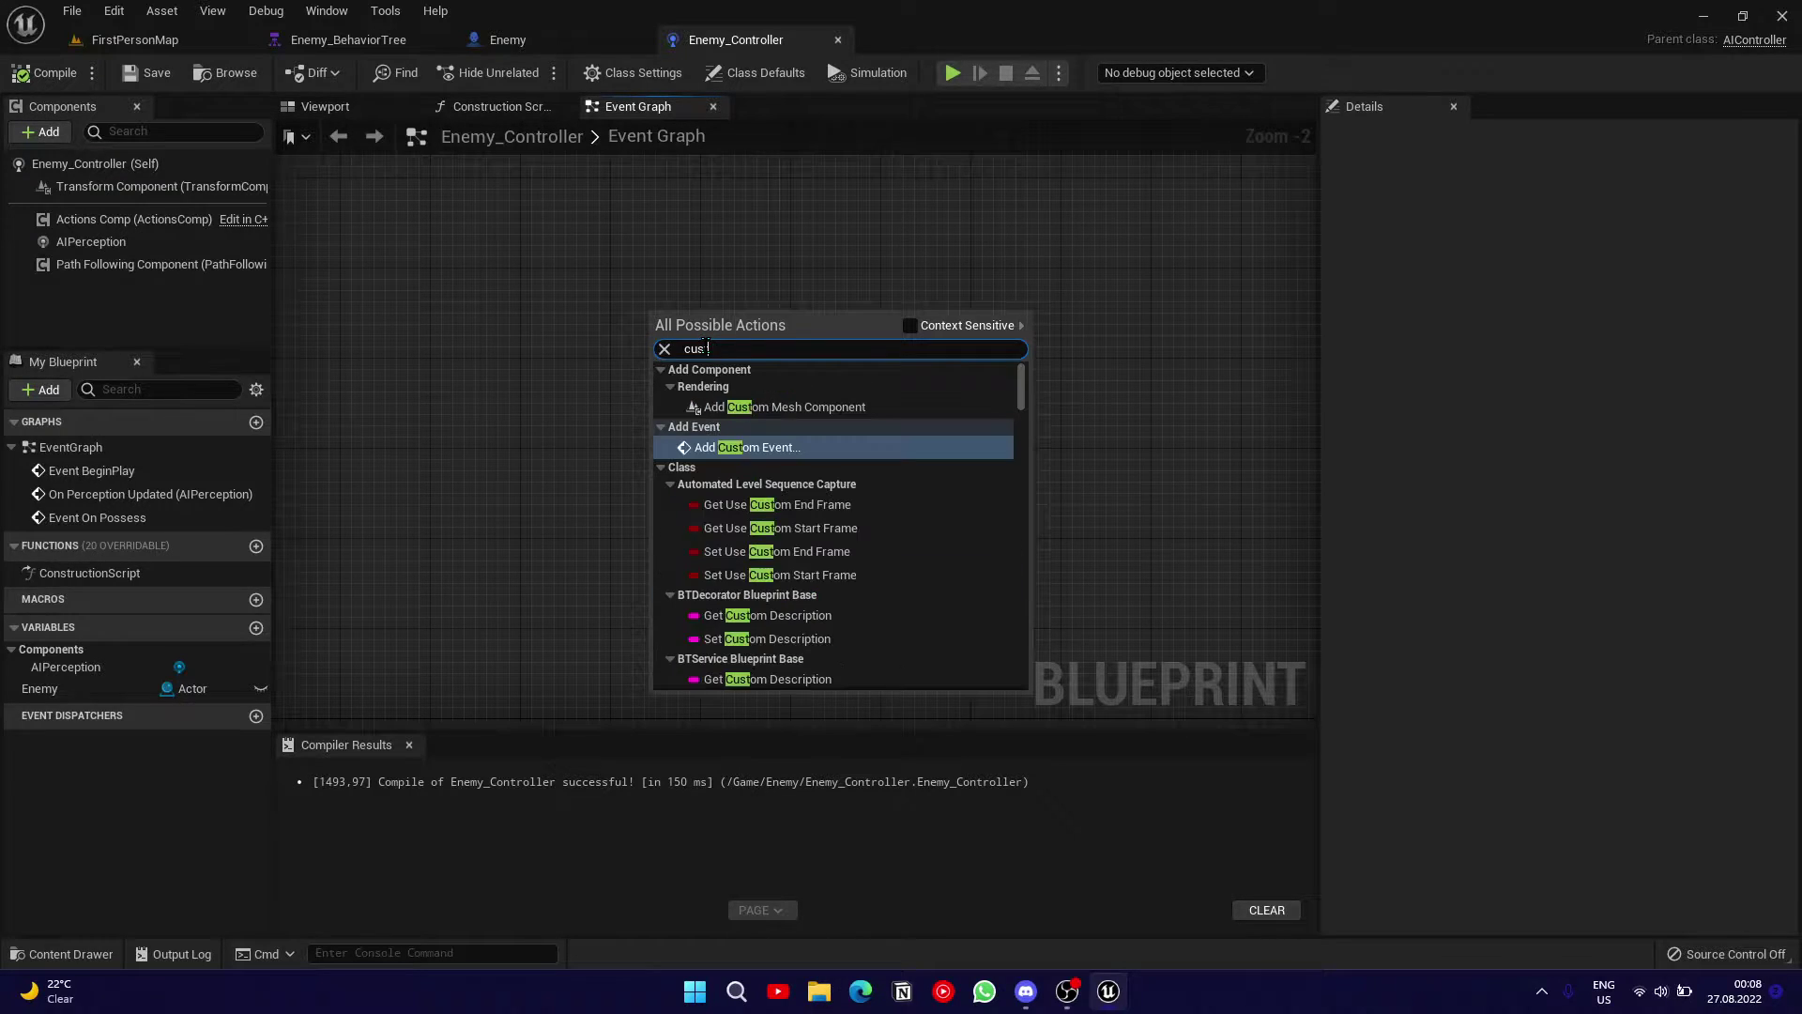
type("om")
key("Return")
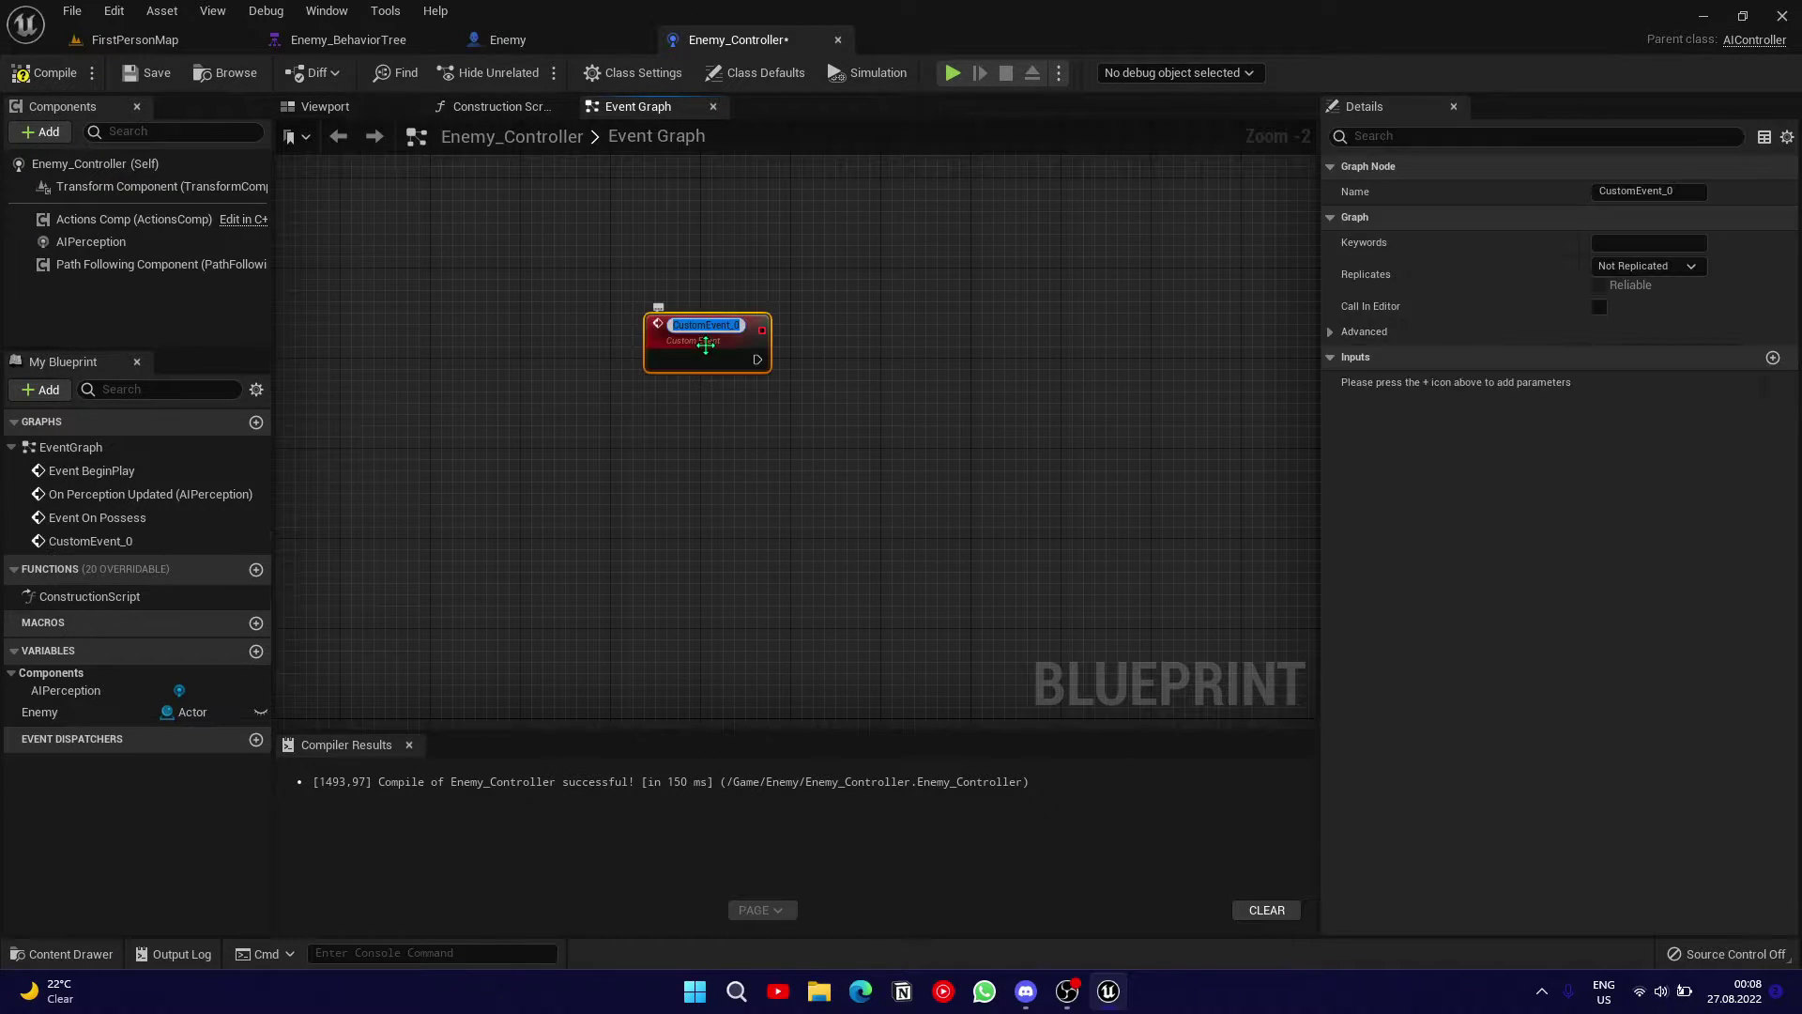
type("Killed")
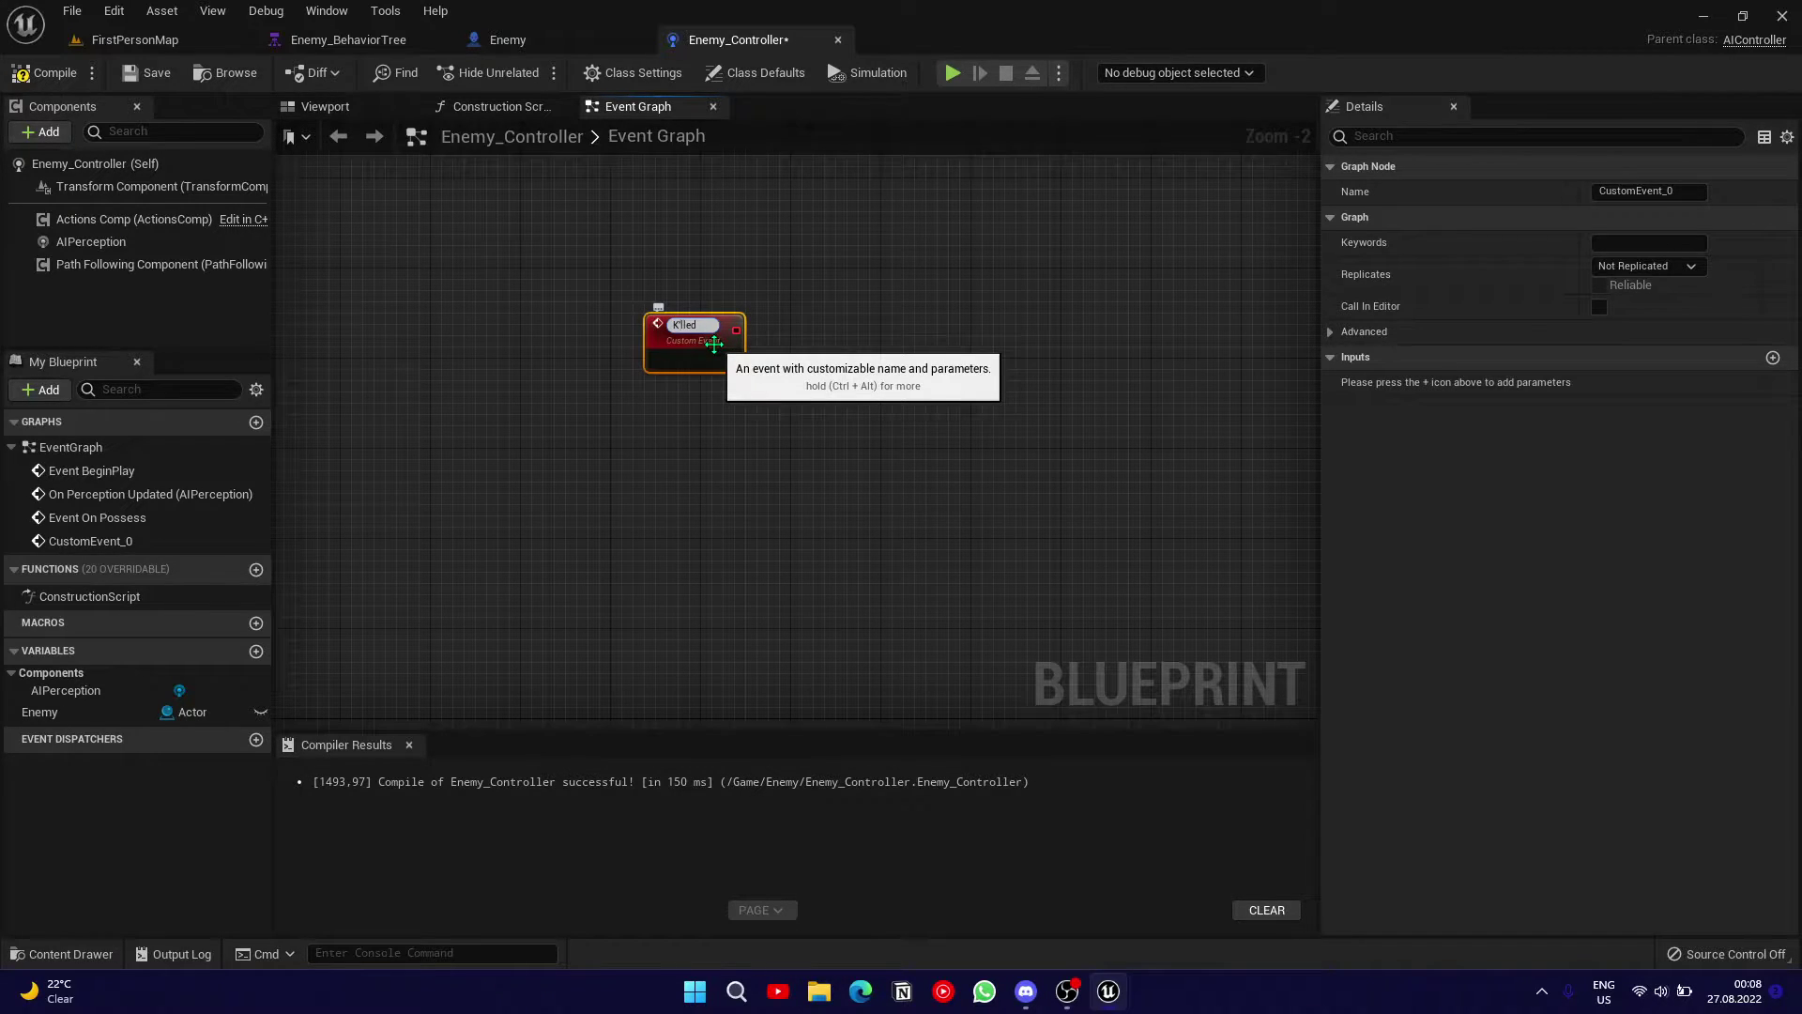
key("Return")
scroll(715, 344, "up", 1)
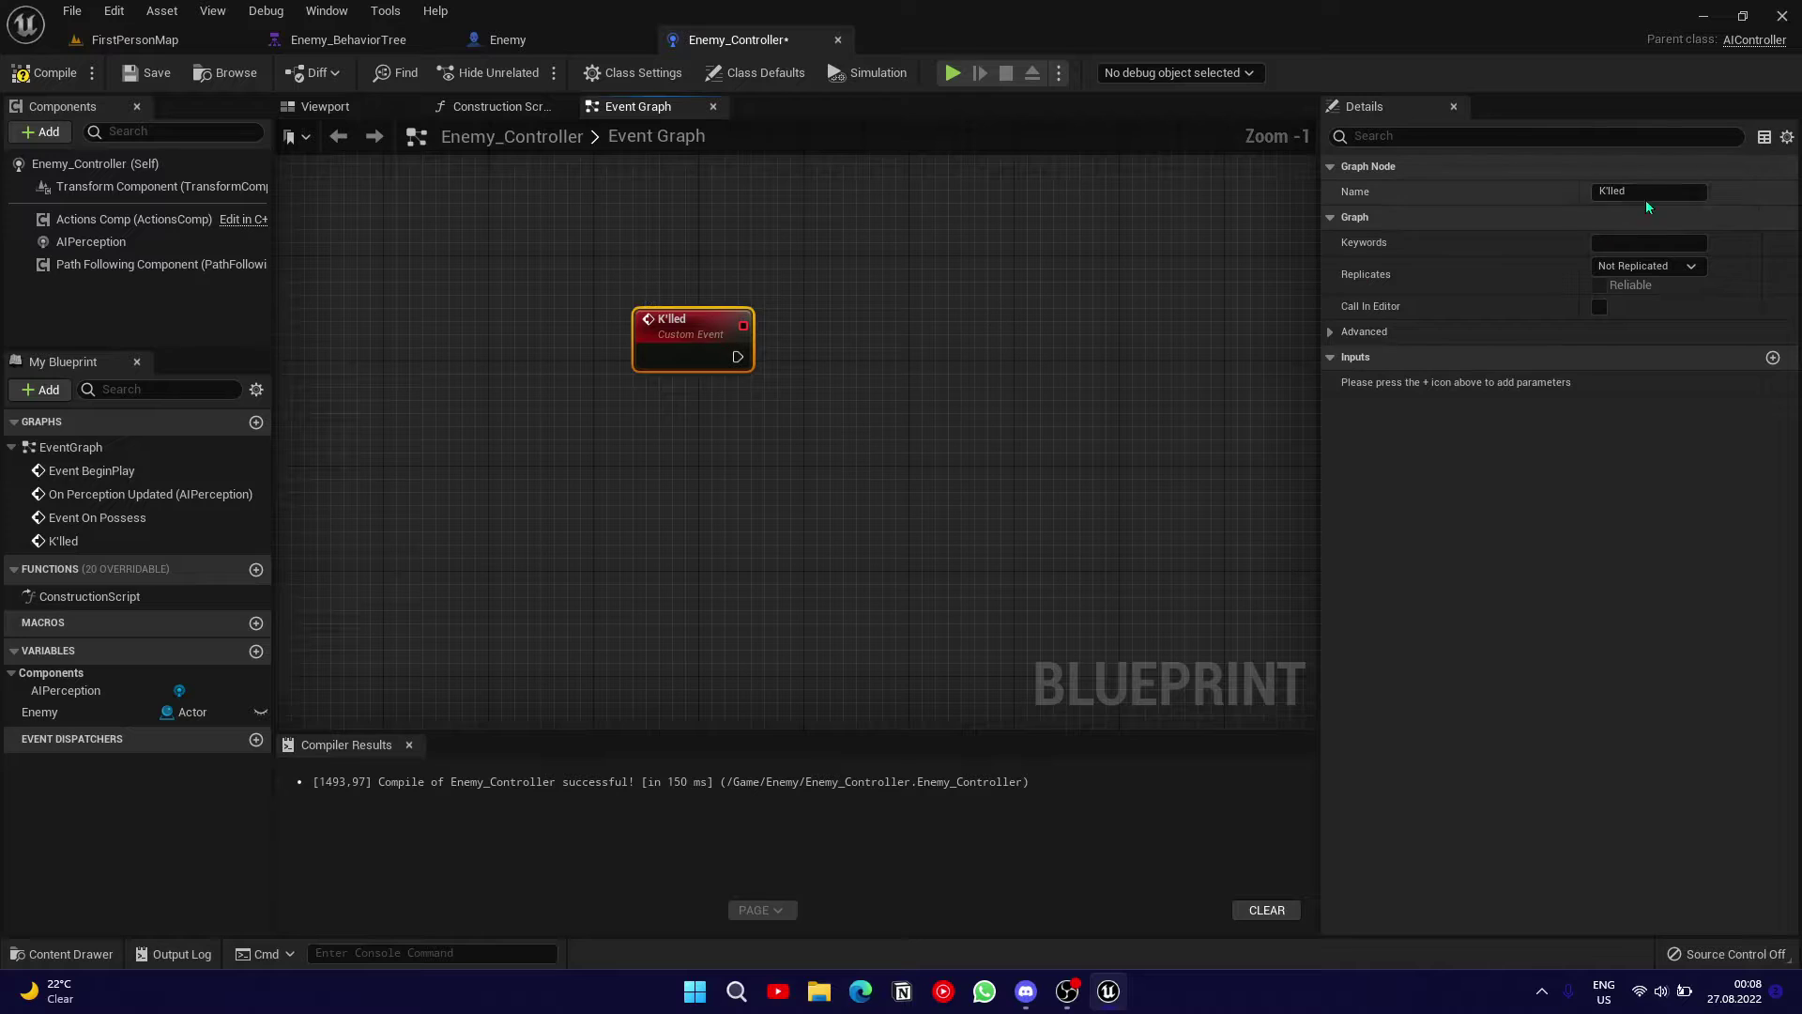
type("KL")
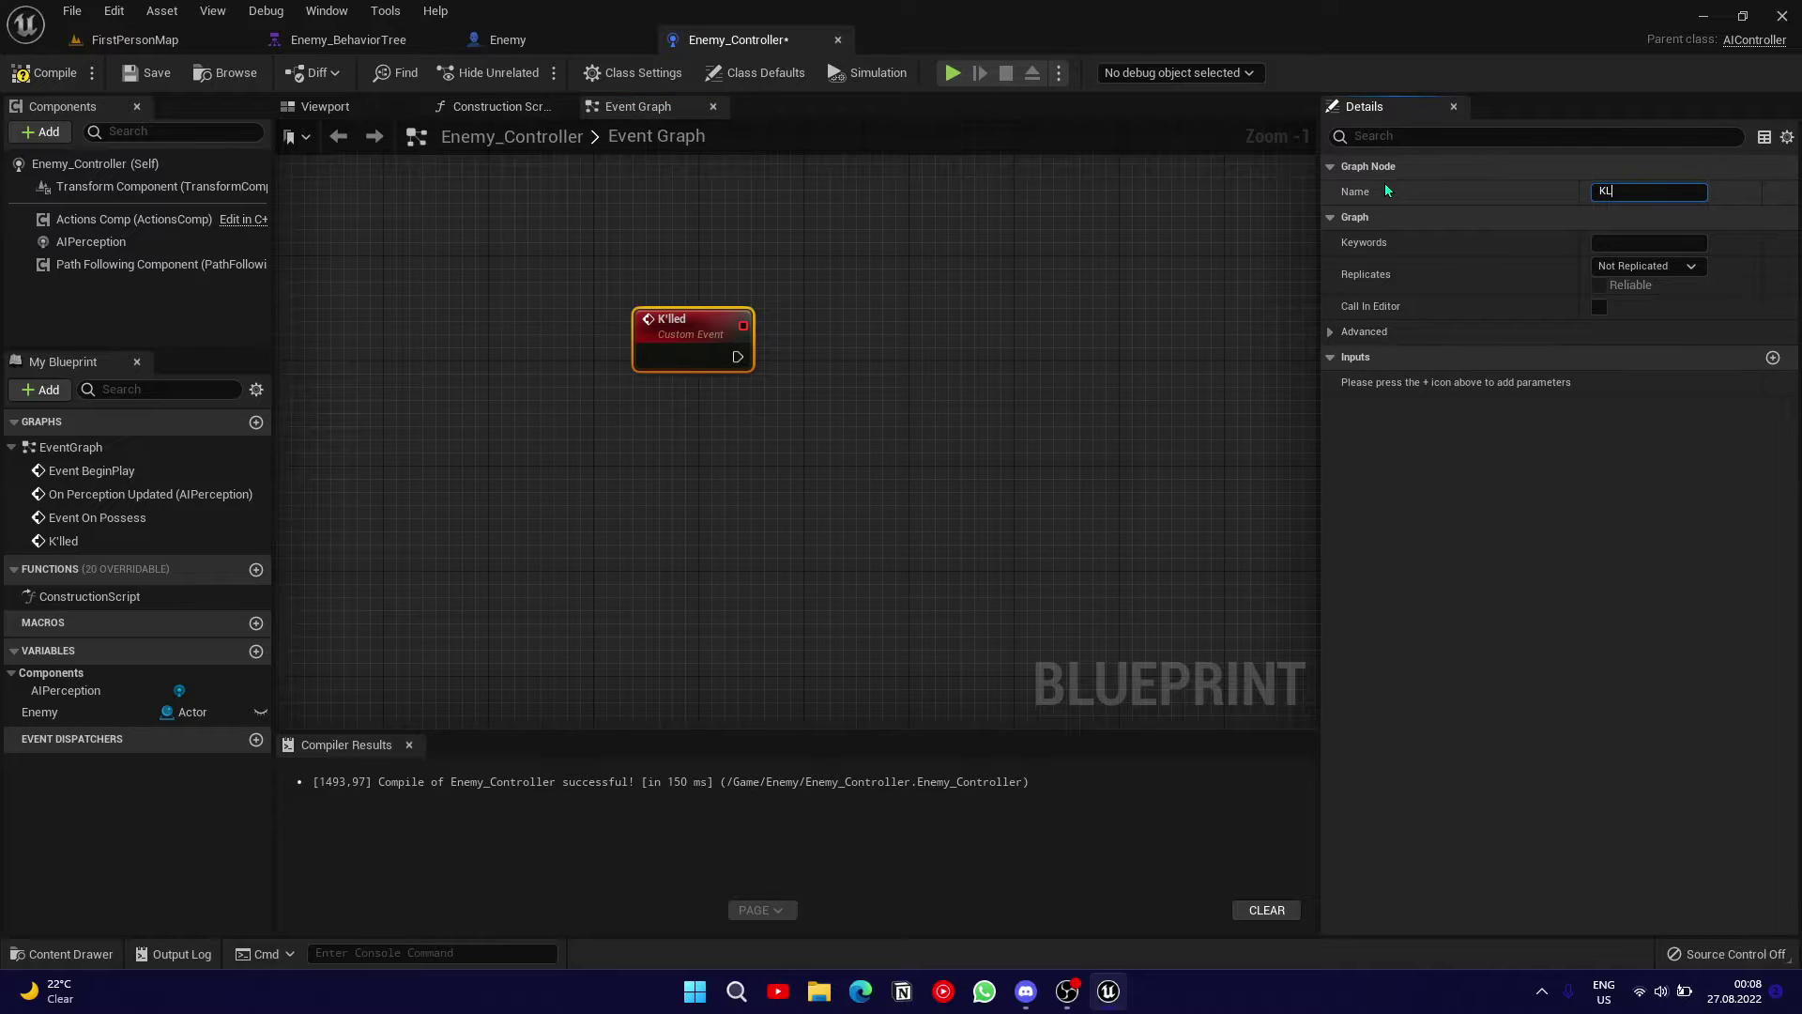
left_click(1603, 991)
- Wire a Detach from Controller Pending Destroy node after Killed and compile Enemy_Controller
left_click(960, 535)
left_click_drag(738, 356, 925, 354)
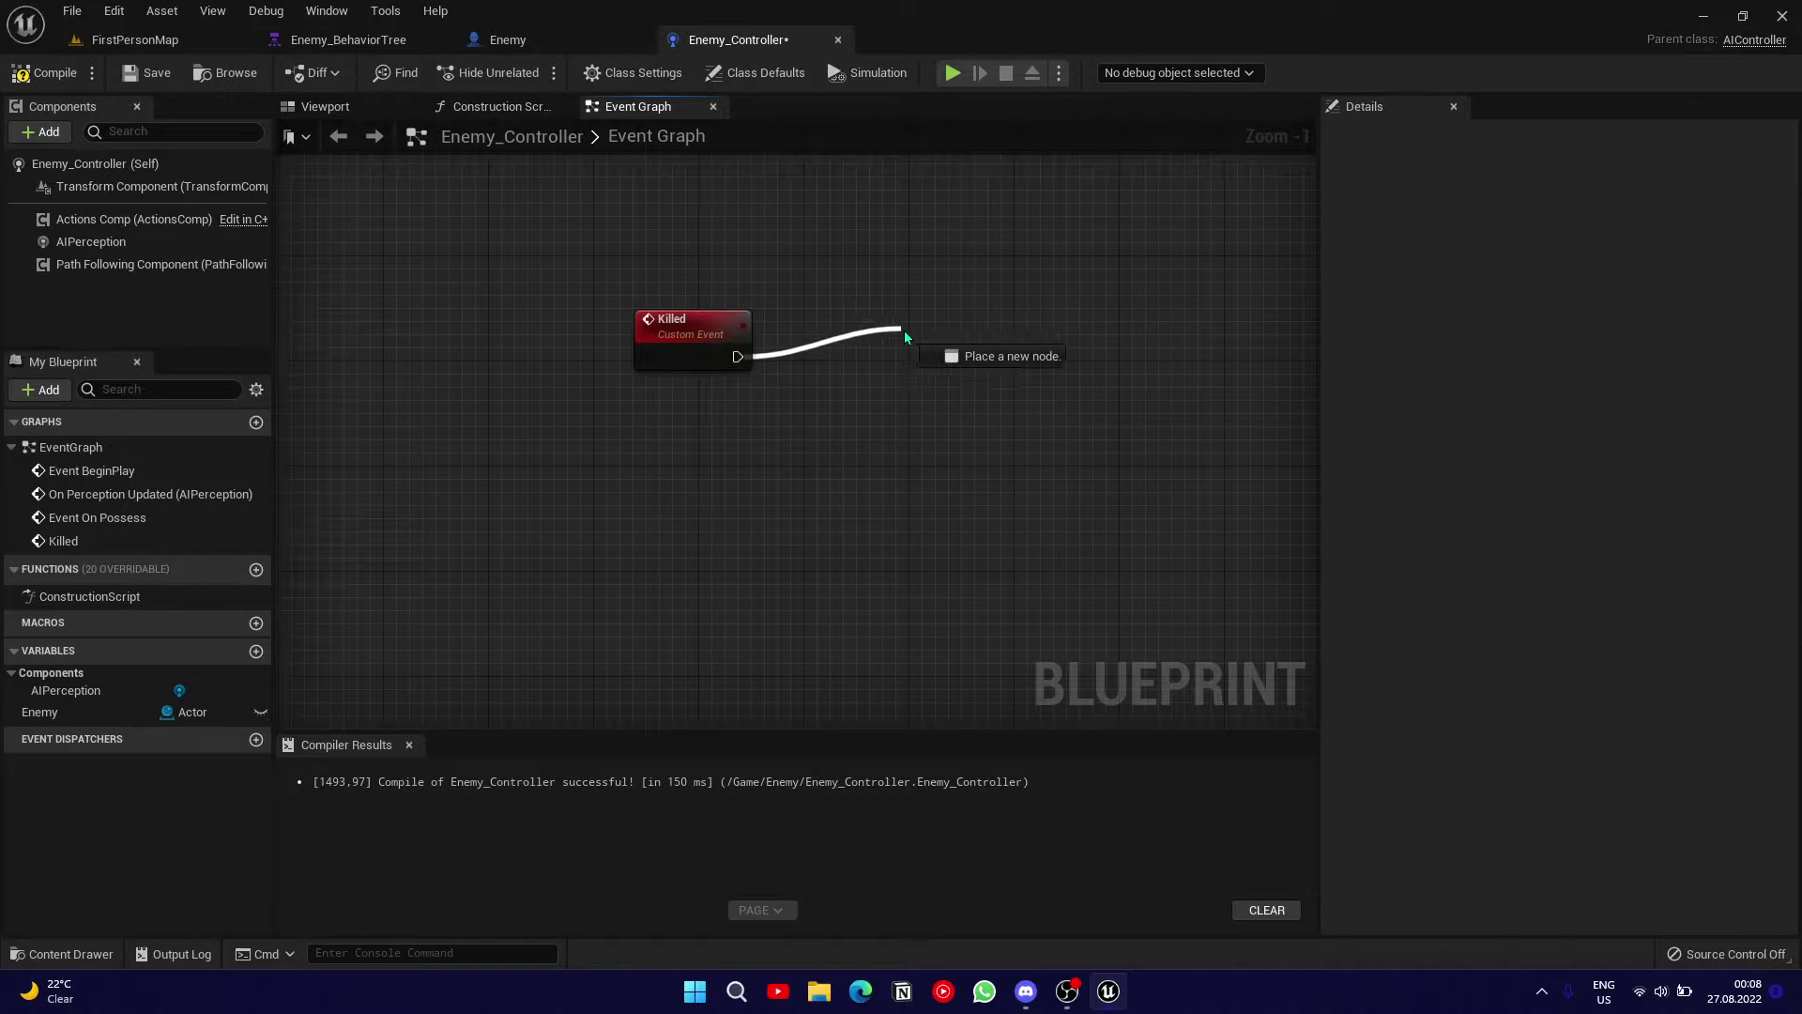
left_click_drag(925, 354, 912, 356)
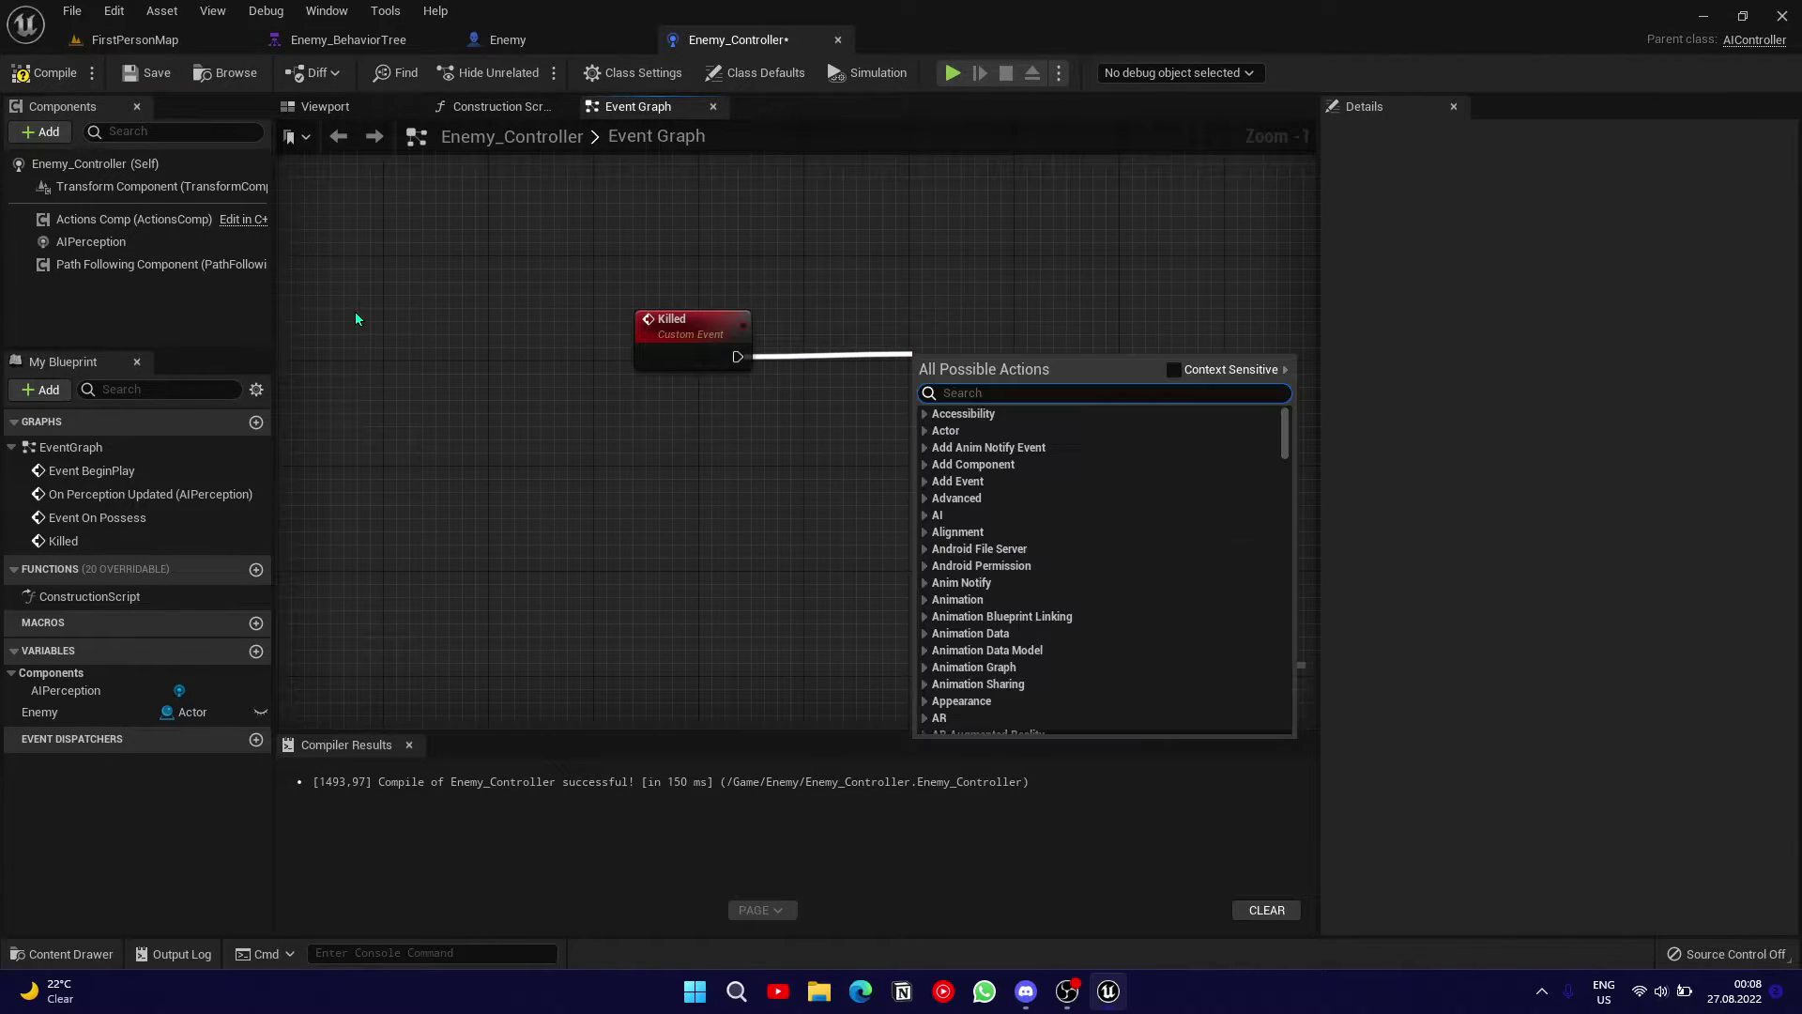
type("detach")
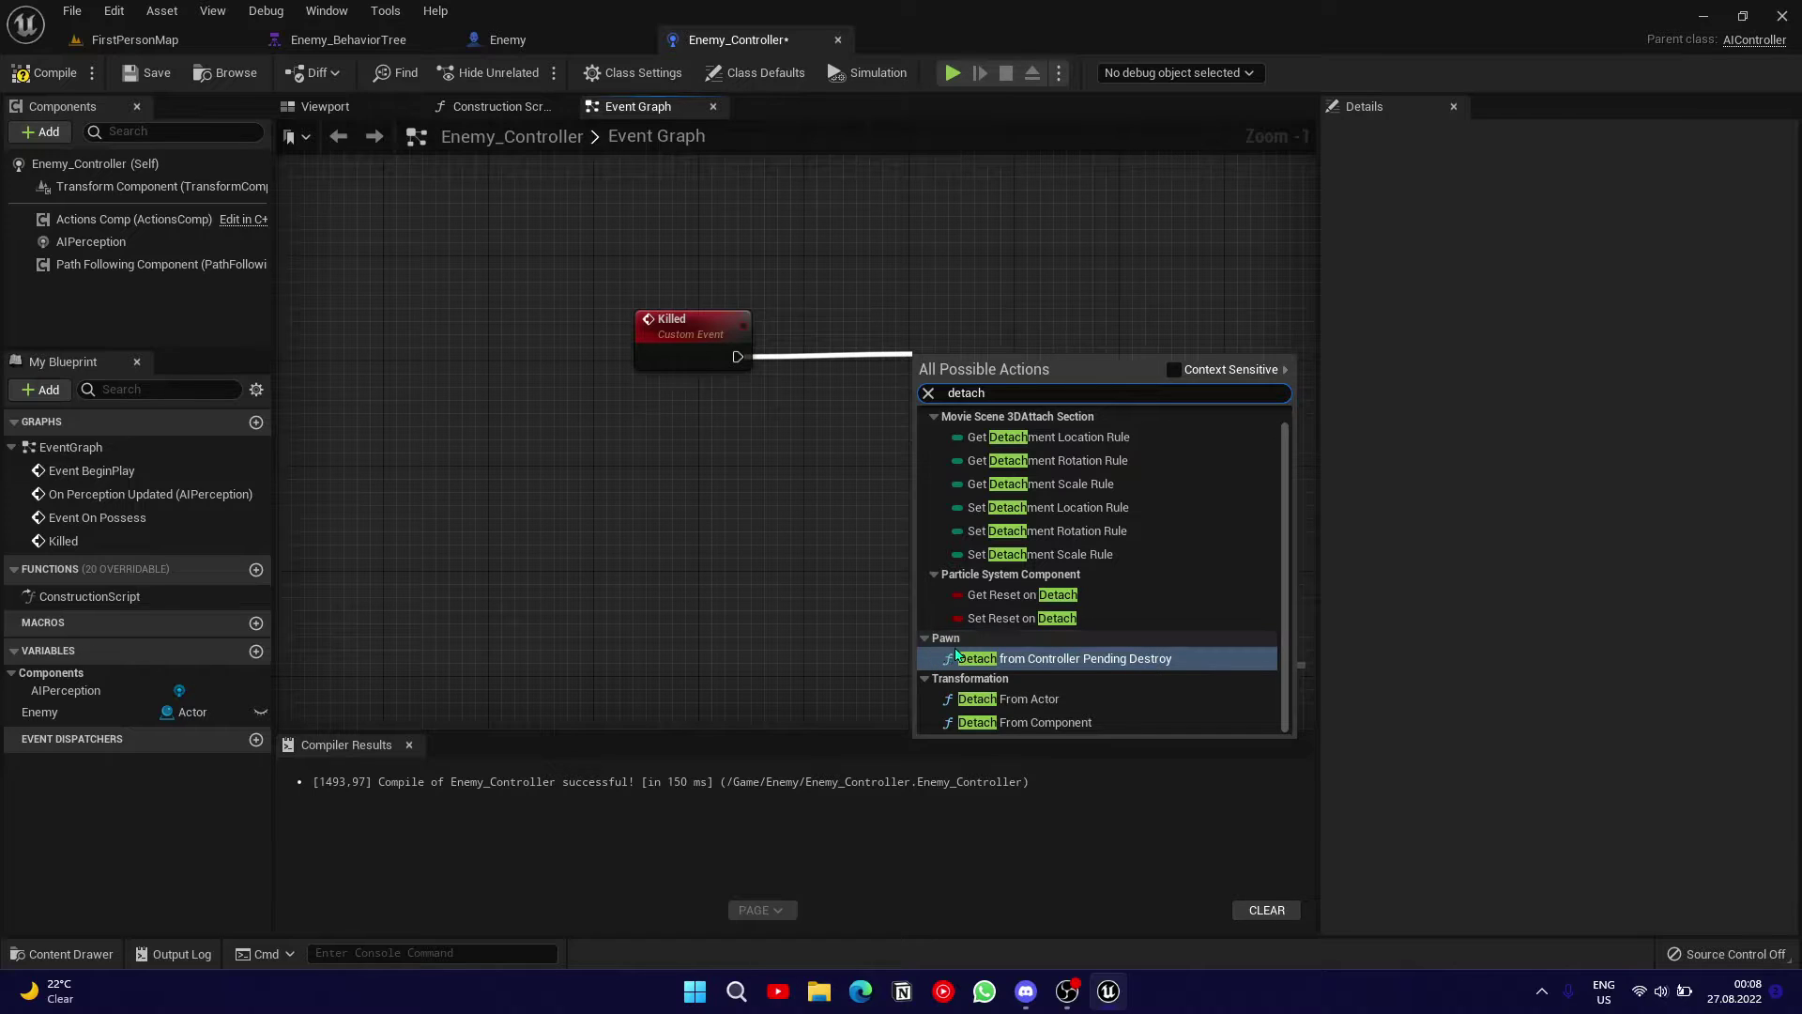
left_click(1196, 660)
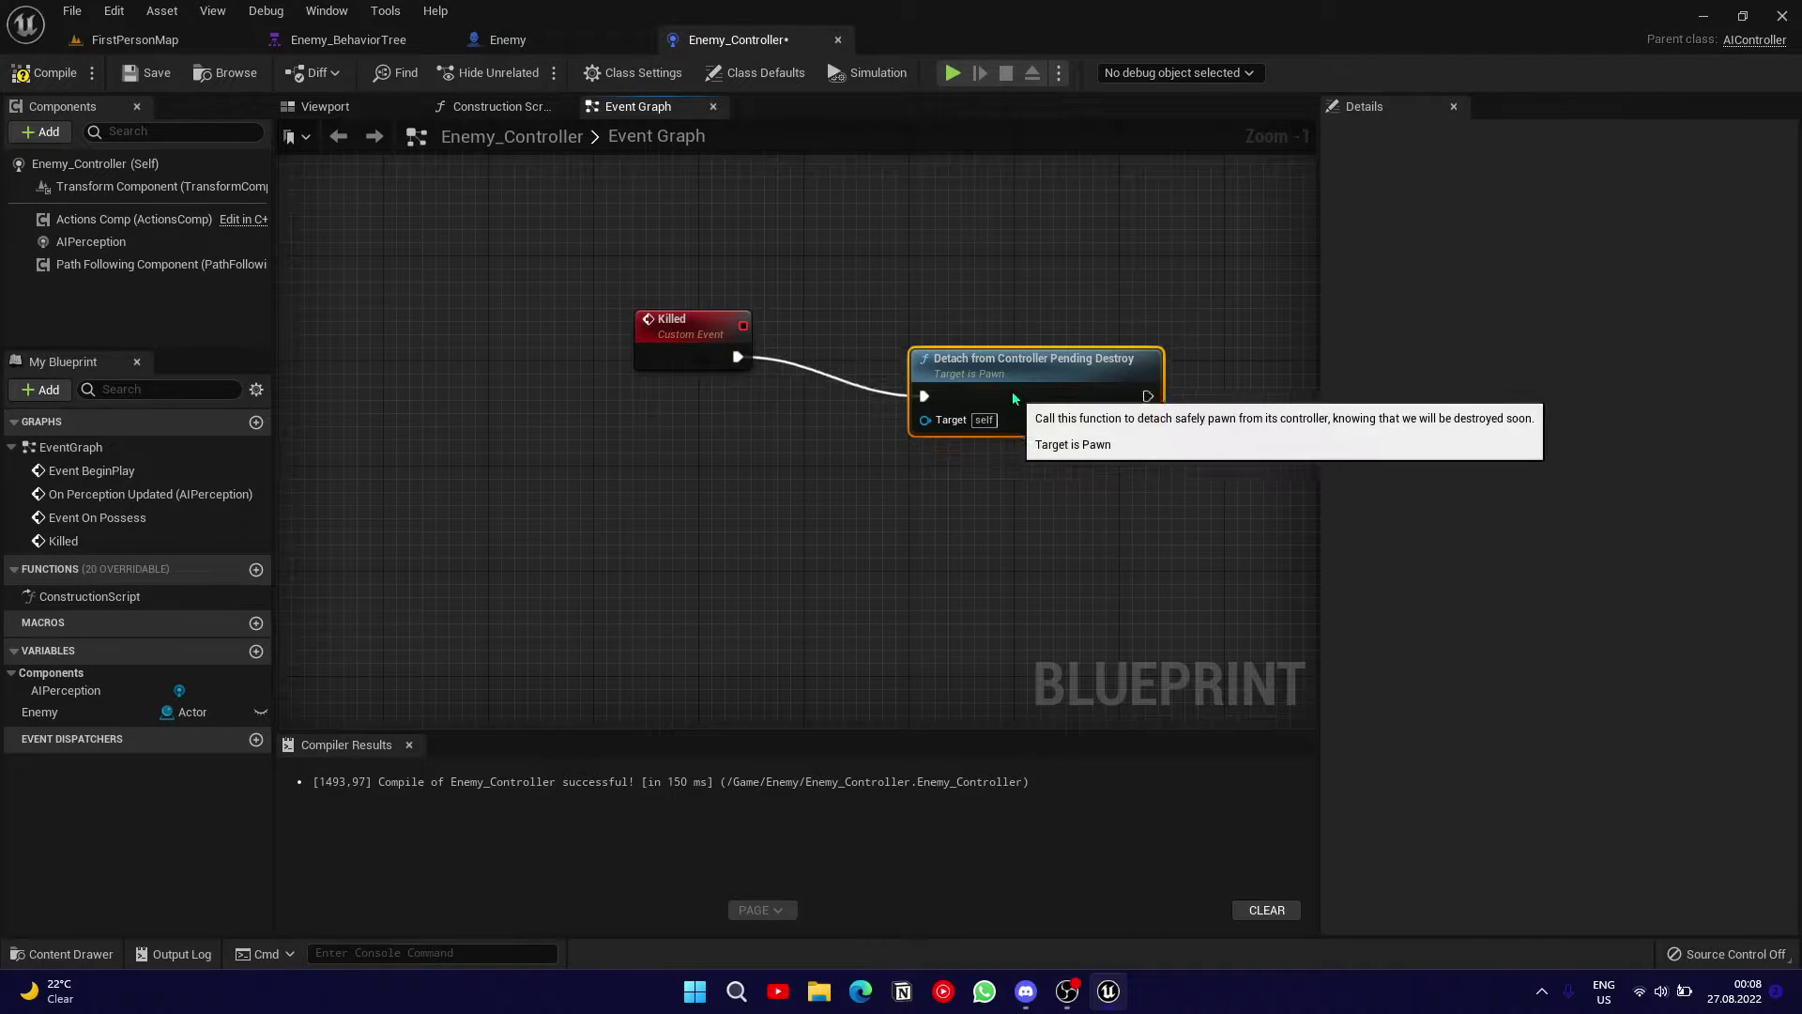
left_click_drag(973, 363, 1012, 363)
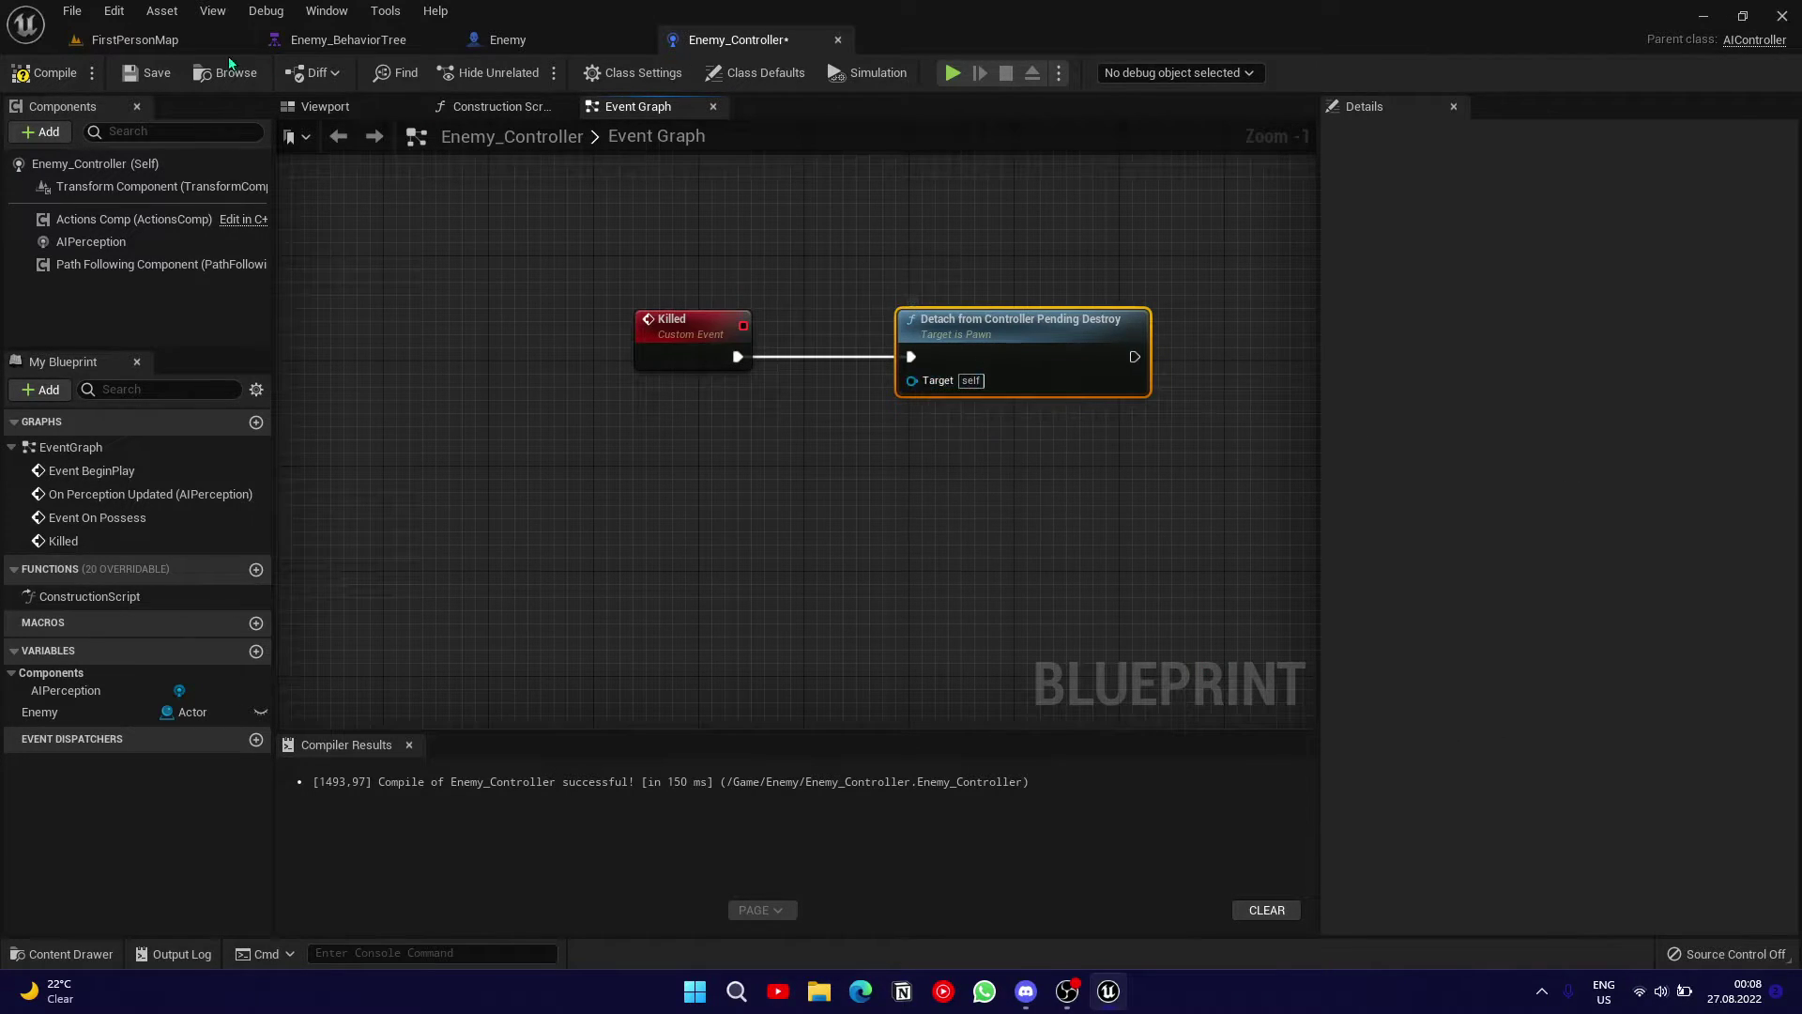
left_click(44, 73)
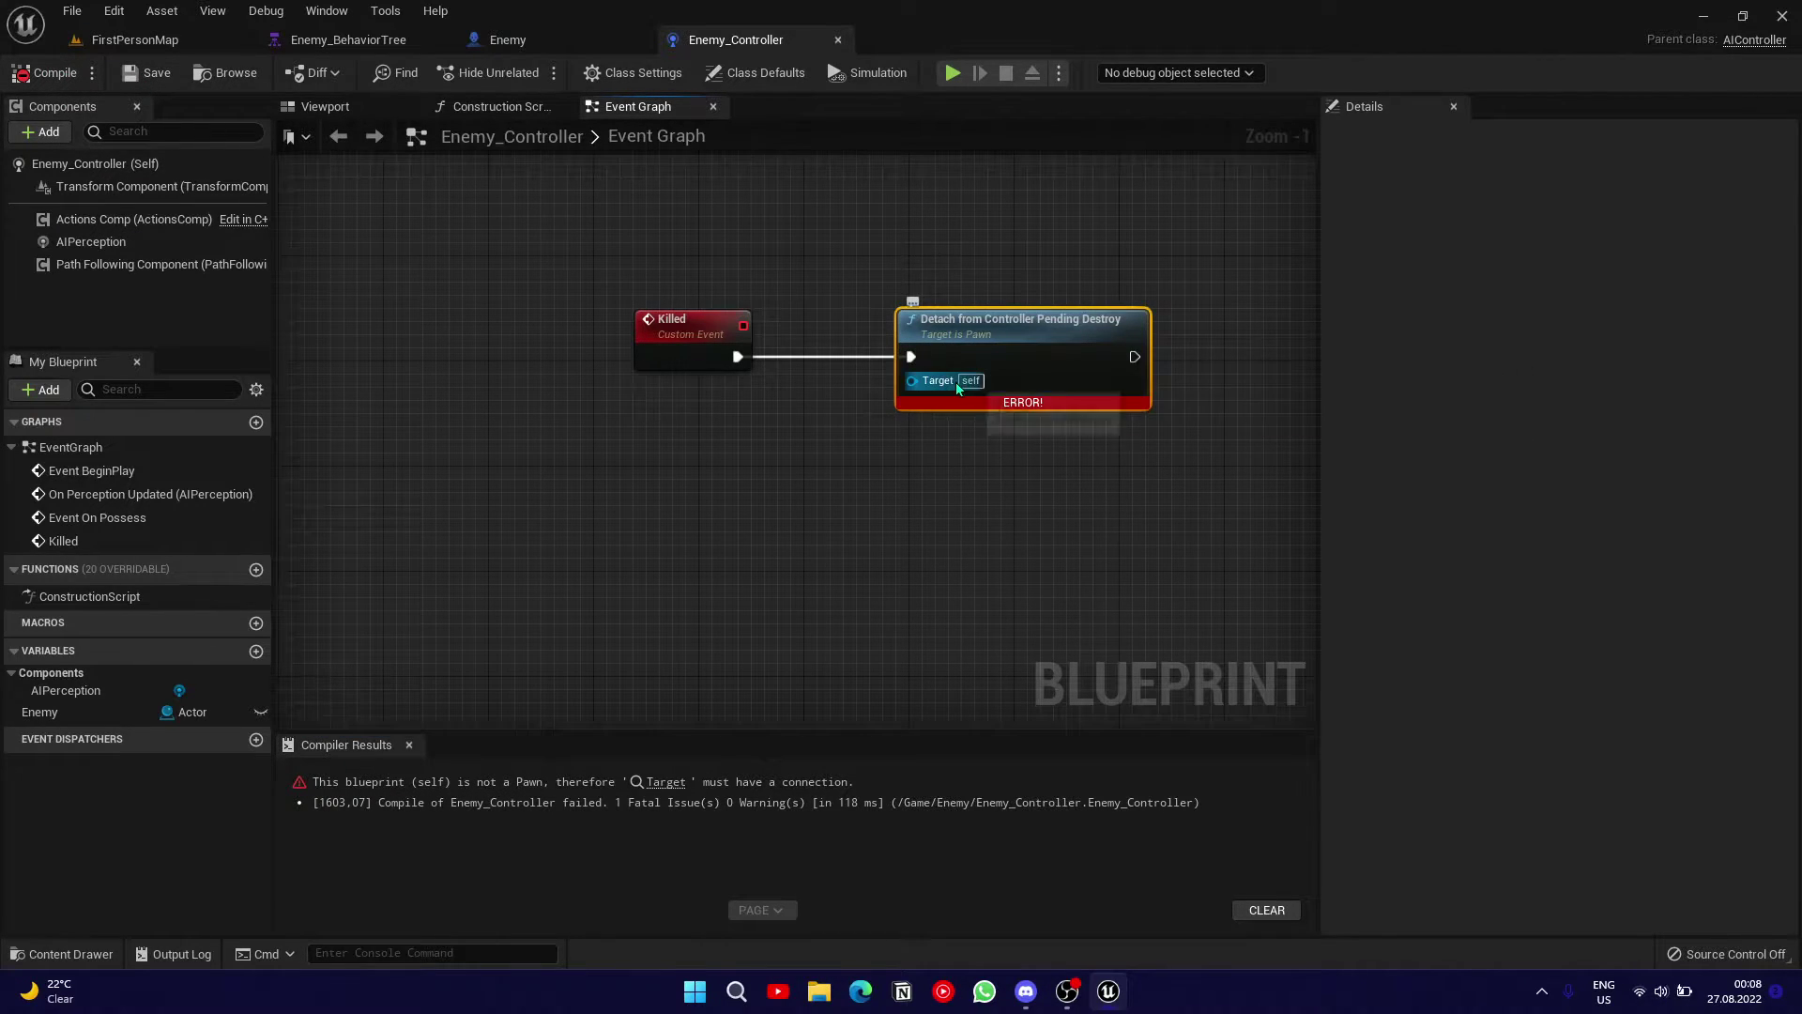
- Connect Get Controlled Pawn to the Detach node's Target, then compile and save Enemy_Controller
left_click_drag(932, 385, 800, 454)
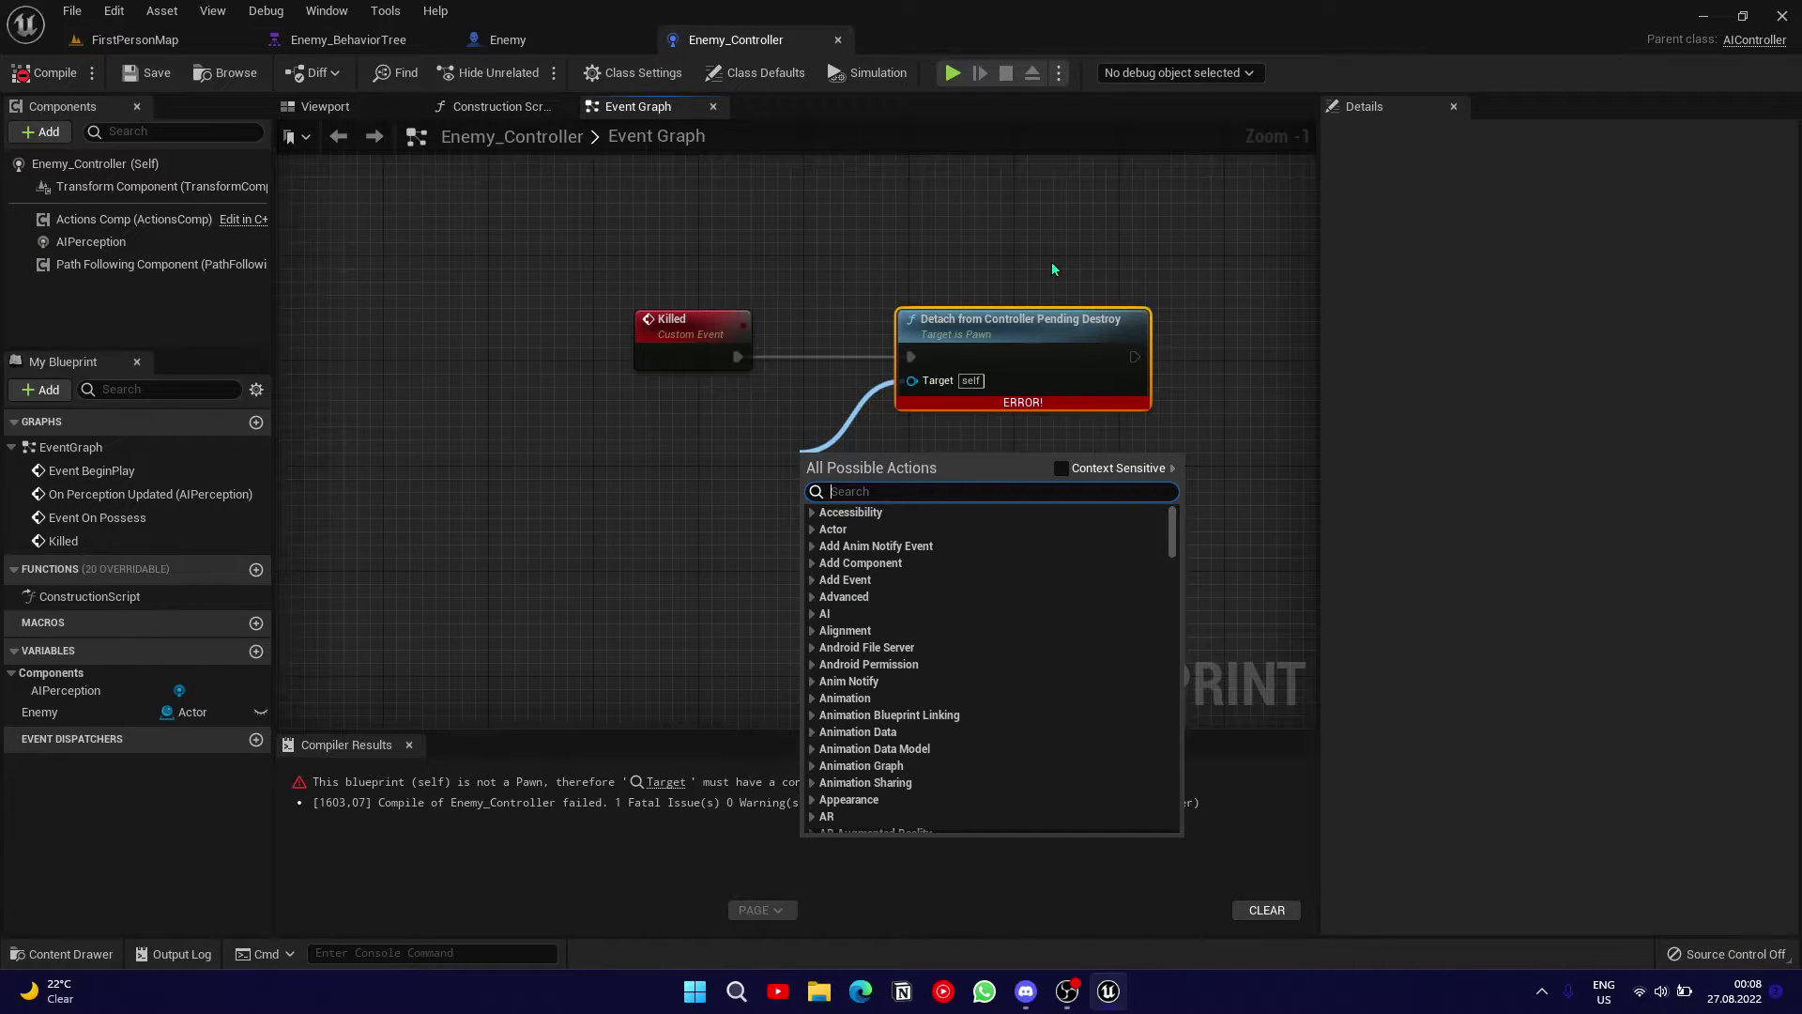
left_click(1011, 273)
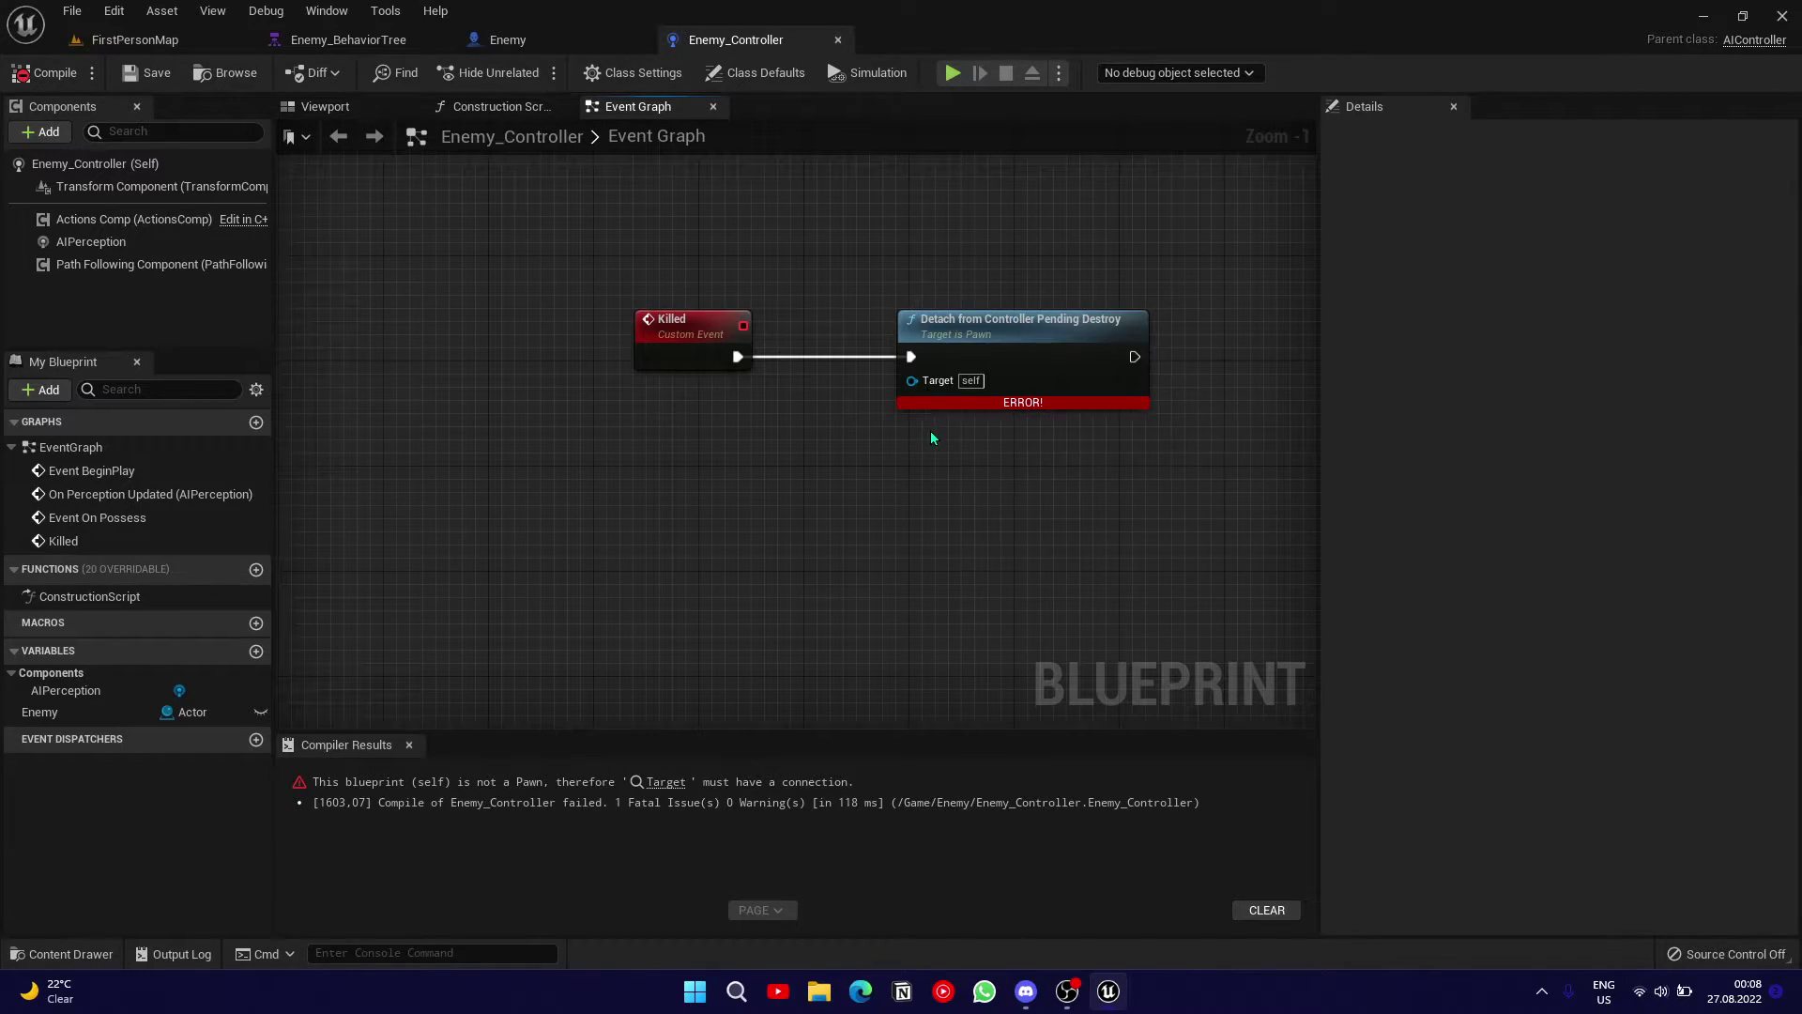
left_click_drag(912, 380, 772, 443)
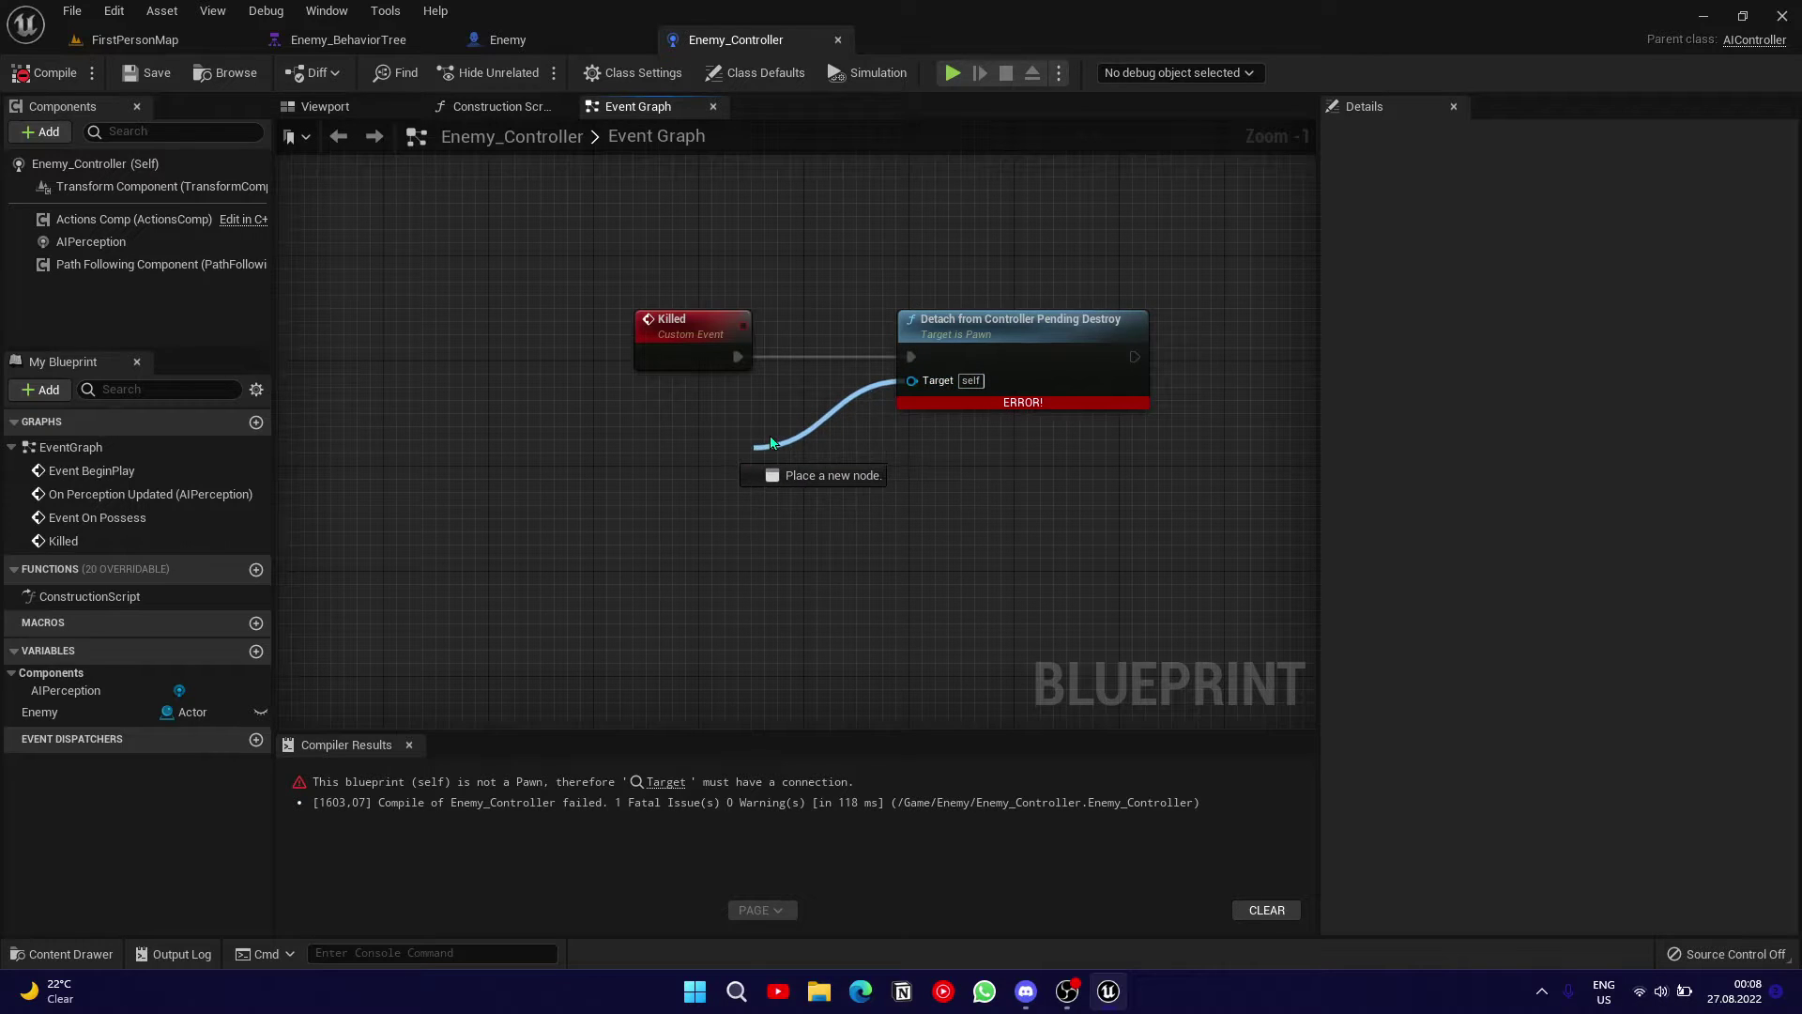
type("get co")
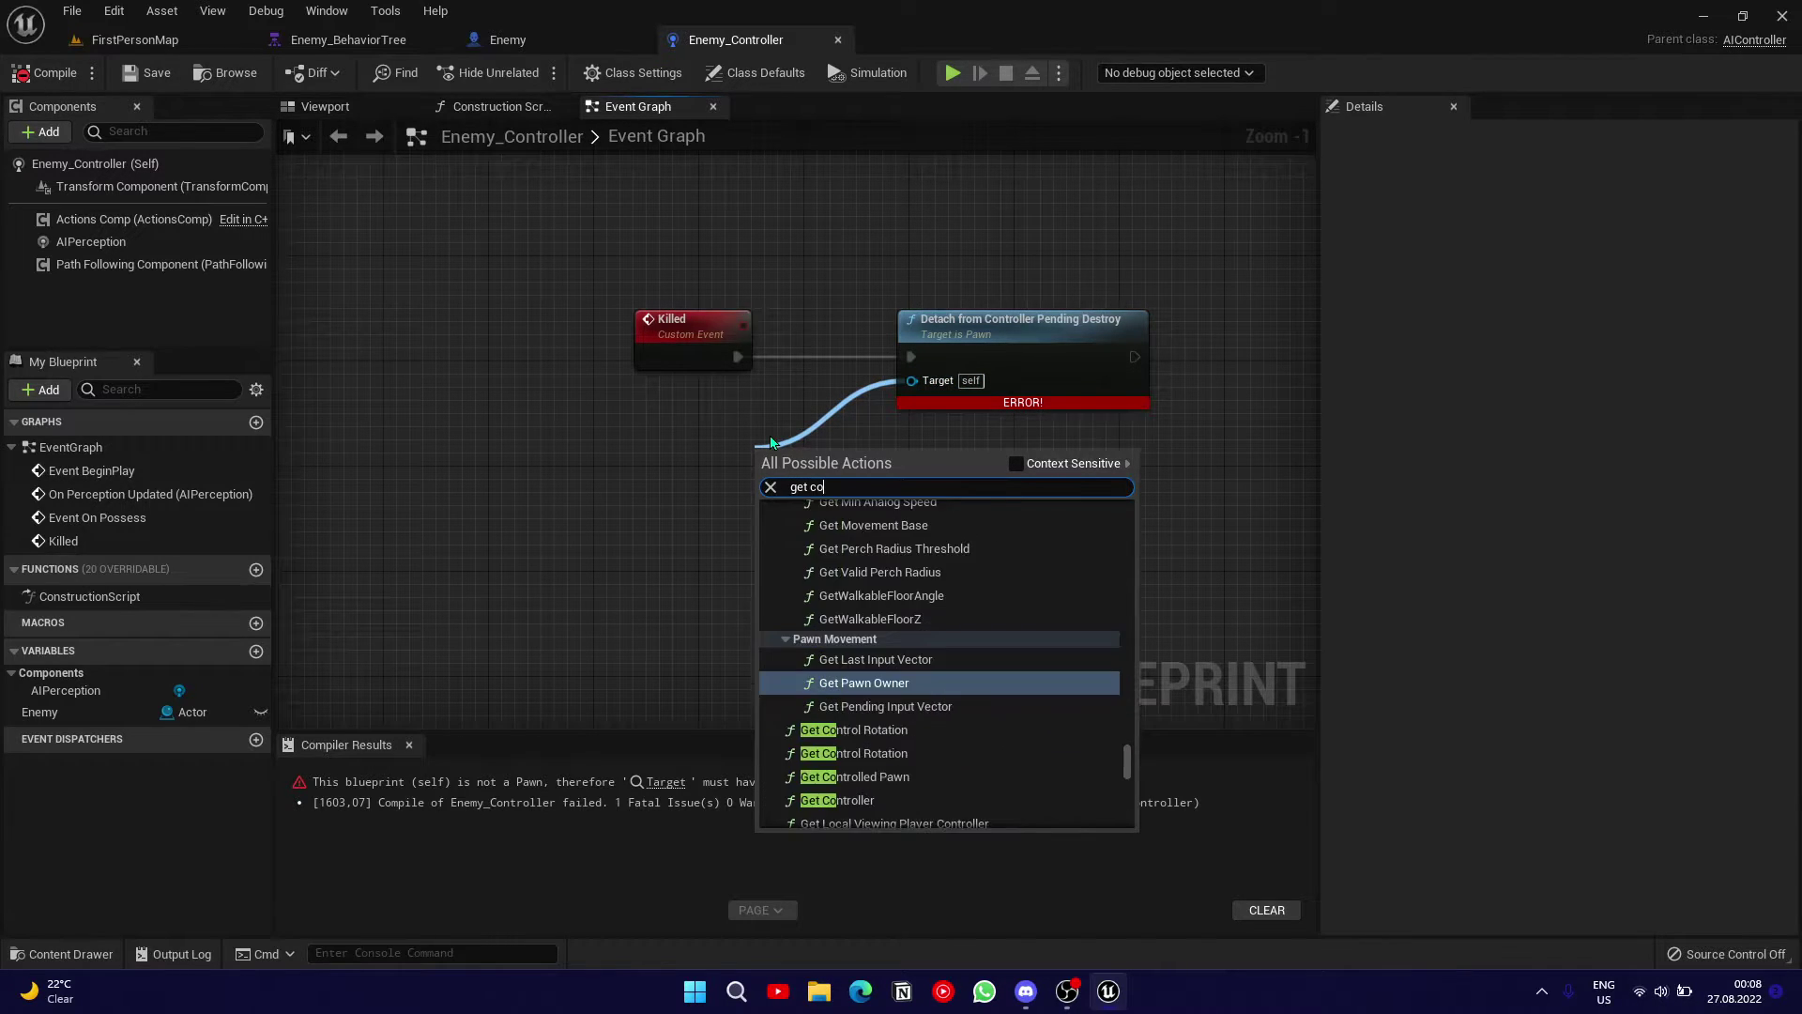
type("ntrolled paw")
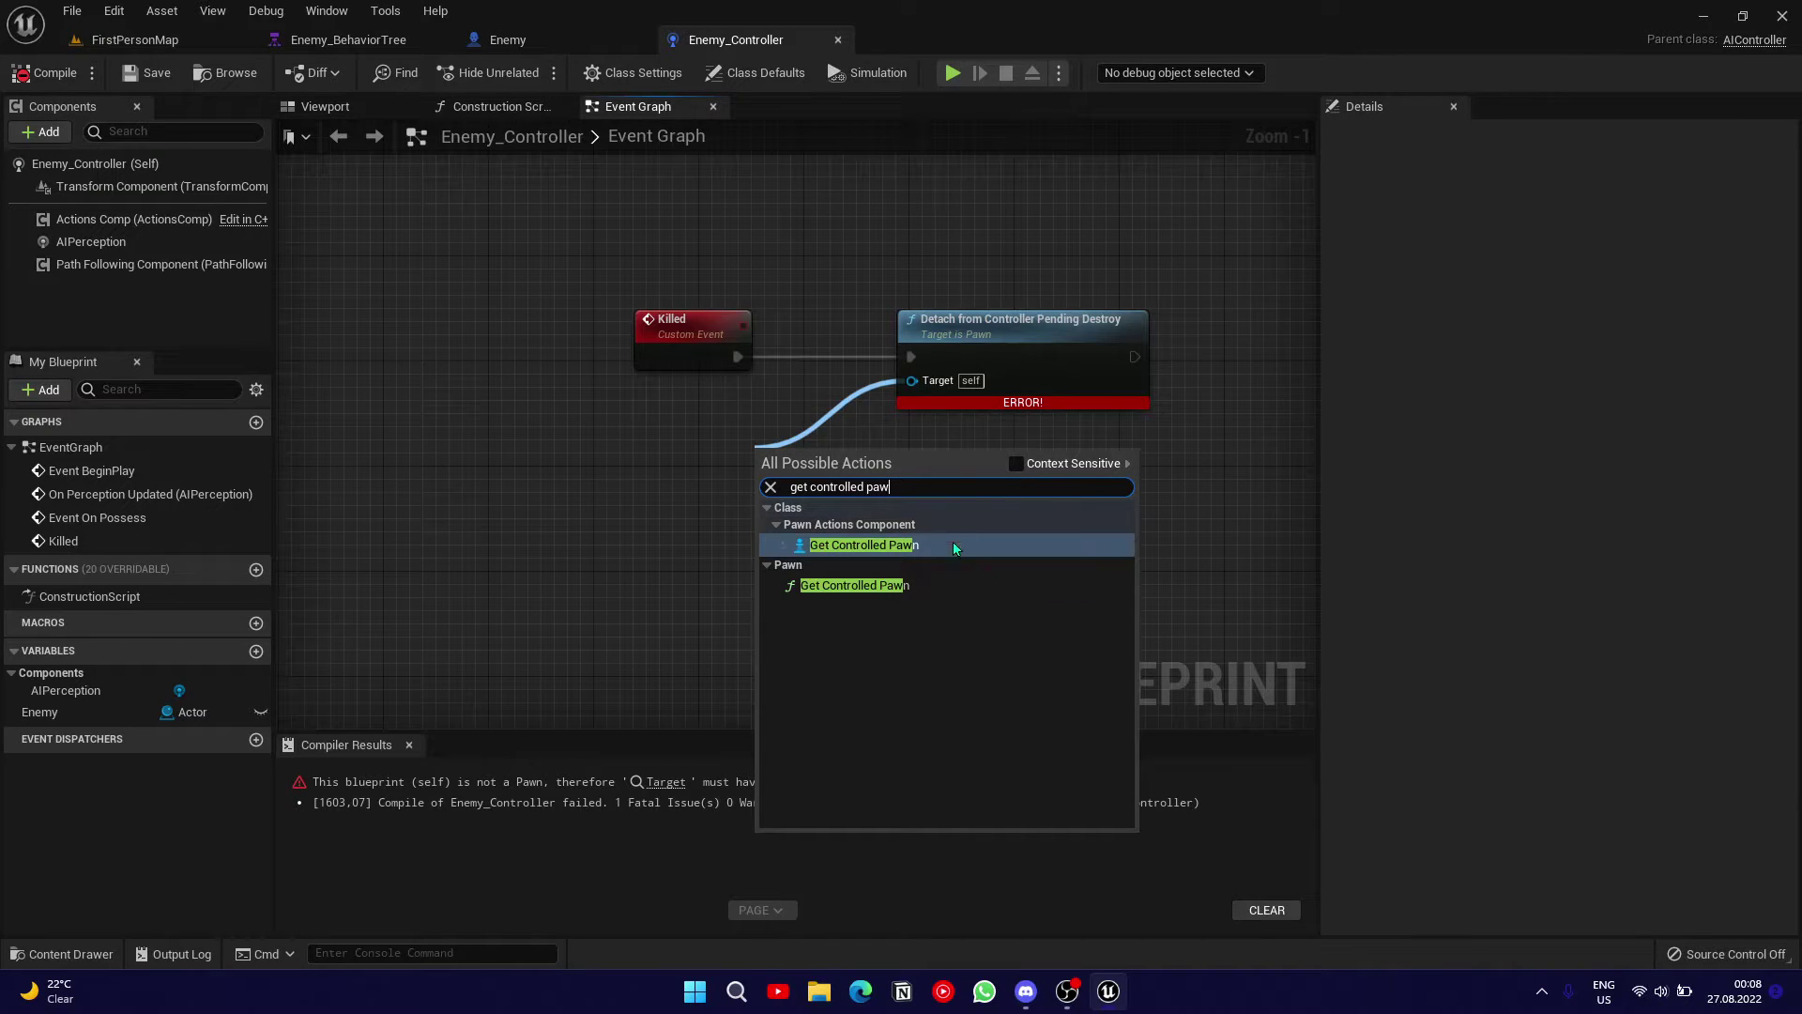
left_click(927, 586)
left_click_drag(880, 472, 764, 448)
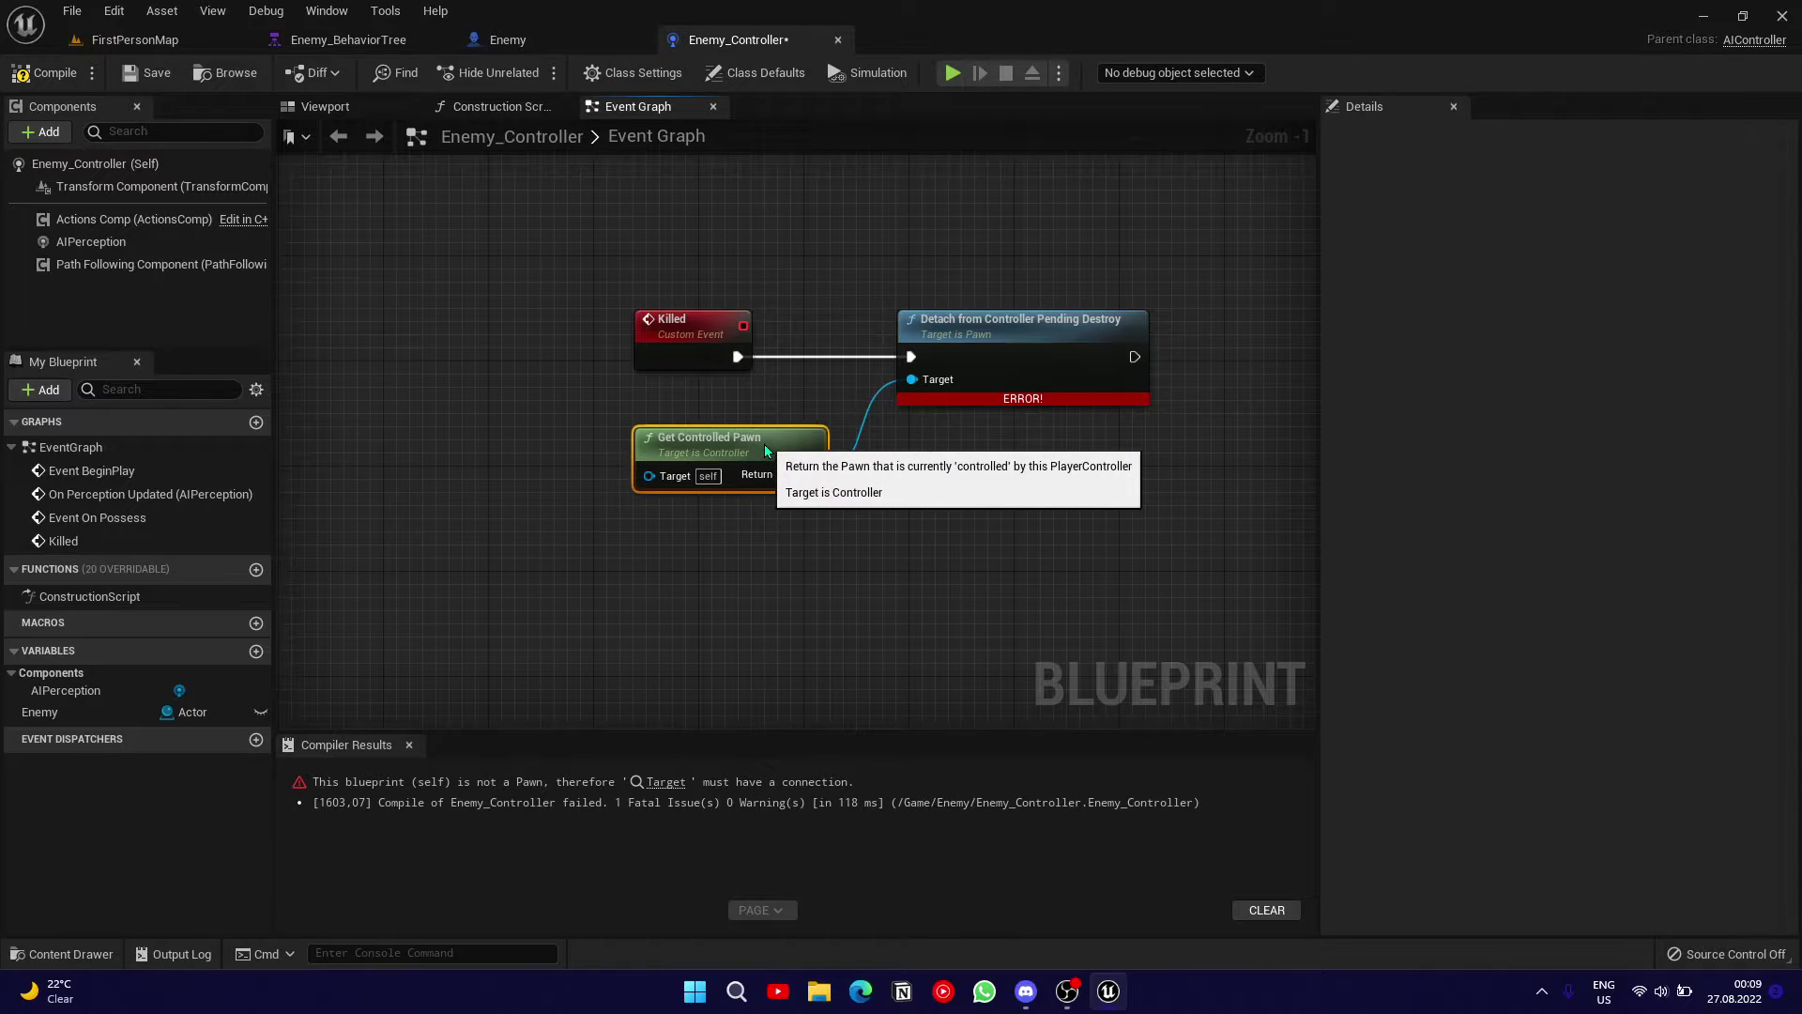
right_click_drag(905, 481, 869, 483)
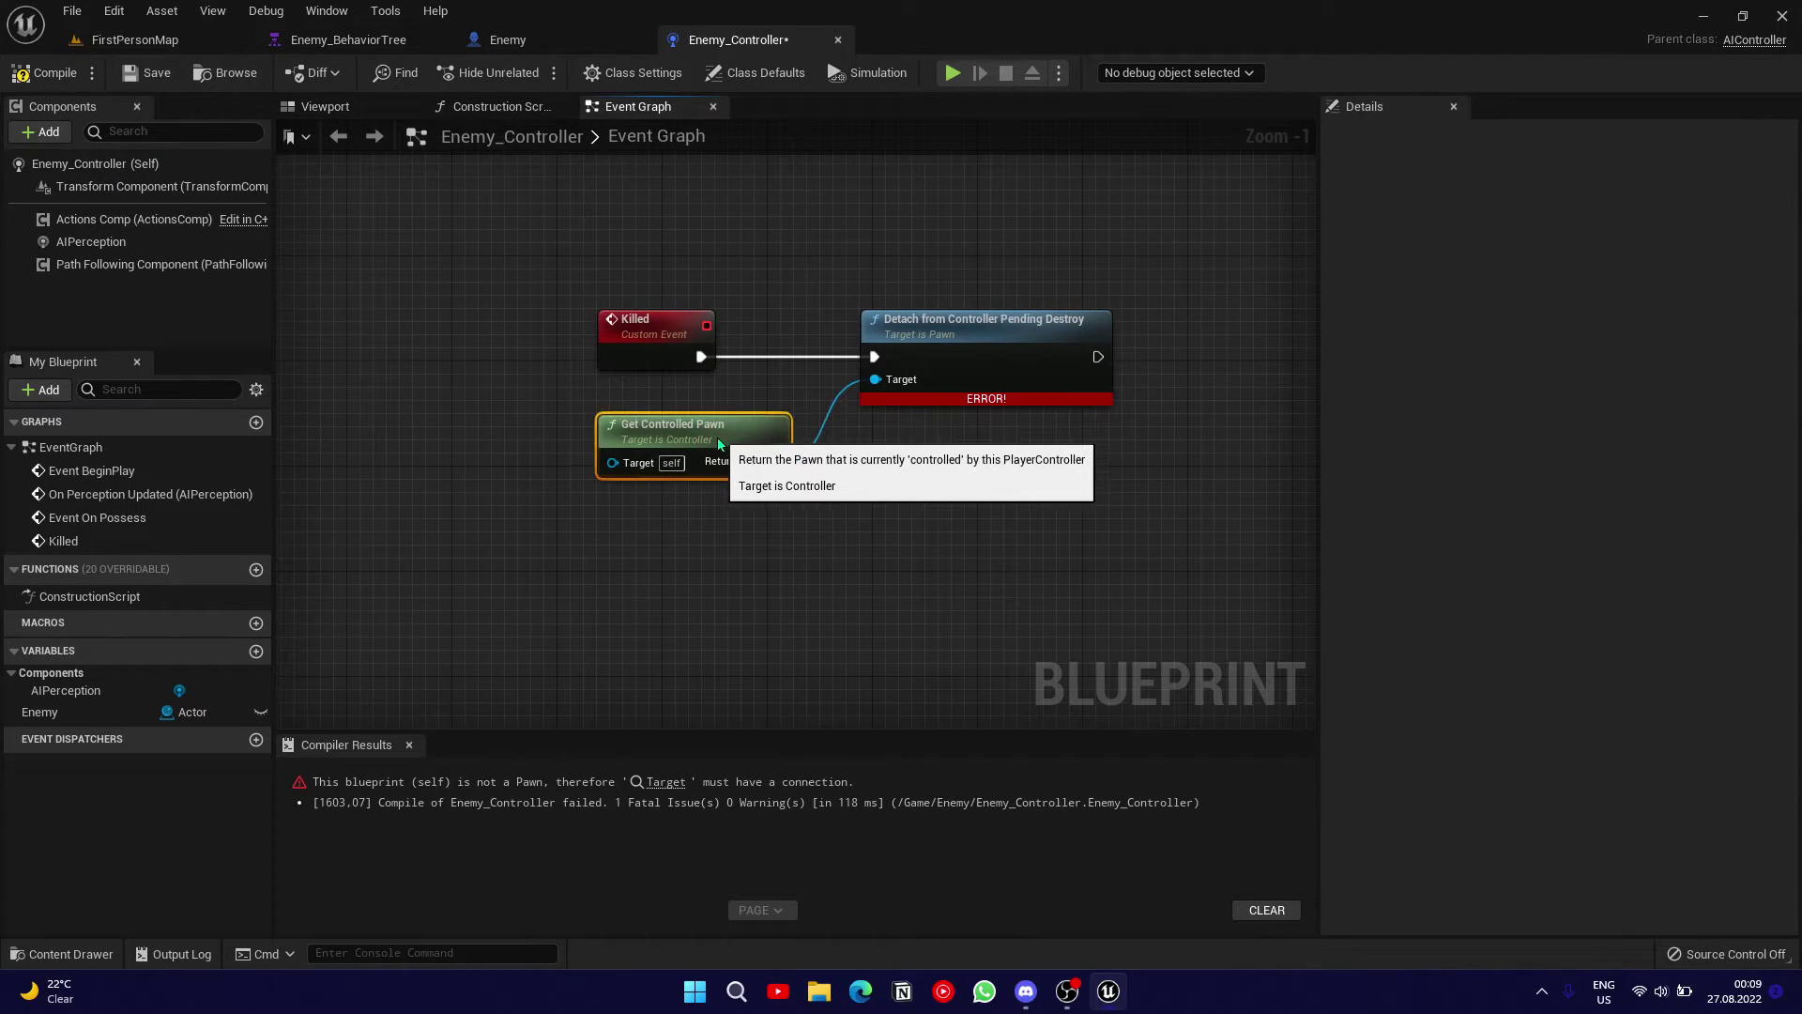
left_click(859, 447)
left_click(132, 79)
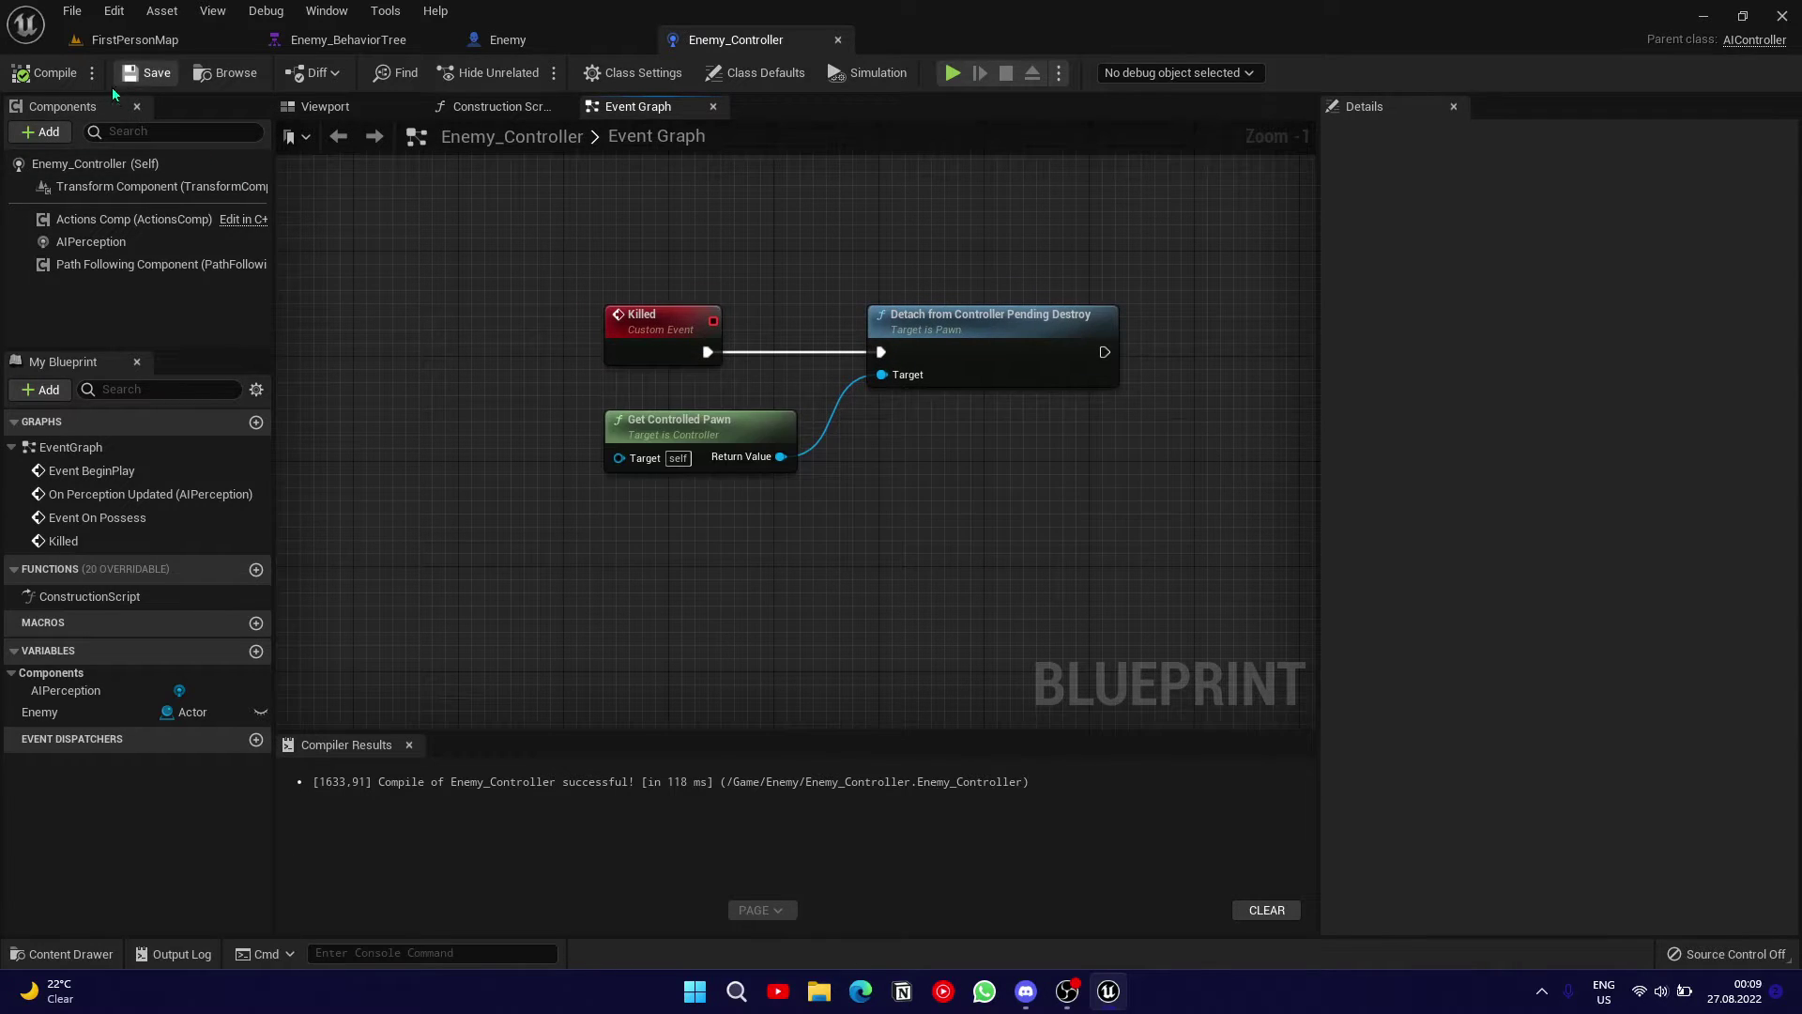
left_click(44, 72)
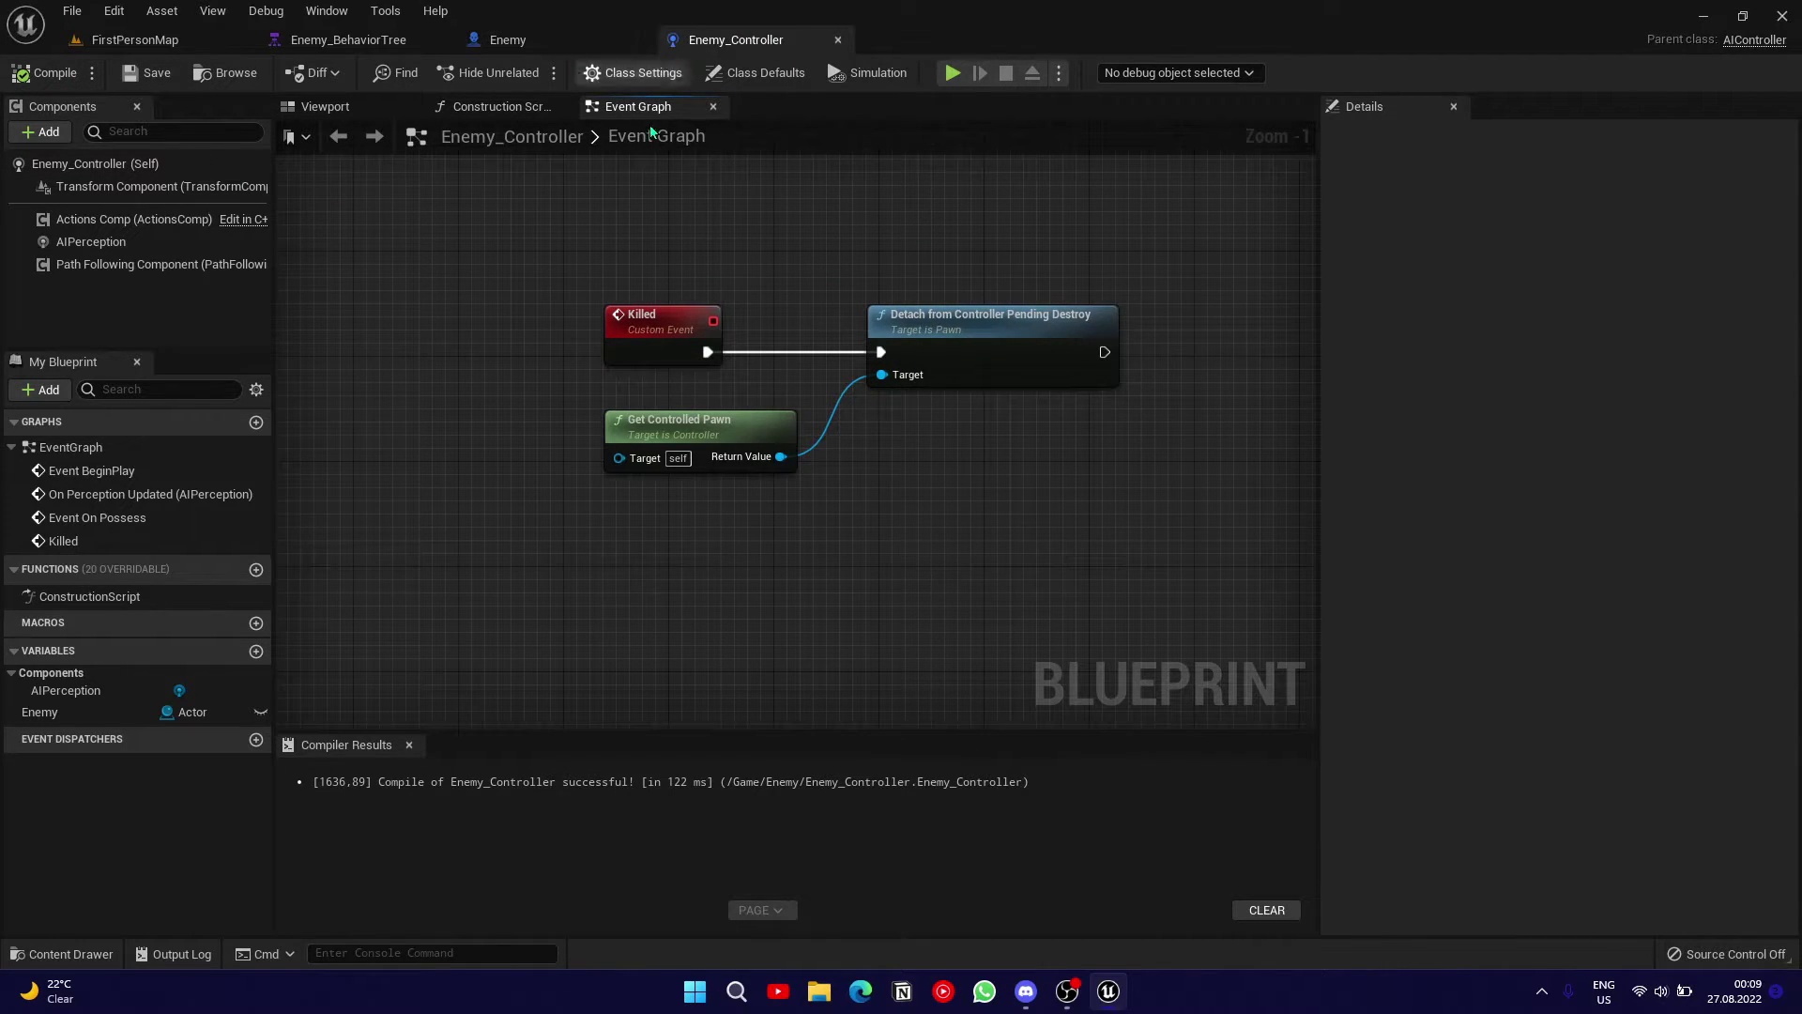
- Switch to the Enemy blueprint's Died function and bring the NOT Looking chain into view
left_click_drag(1135, 547, 676, 272)
left_click(507, 40)
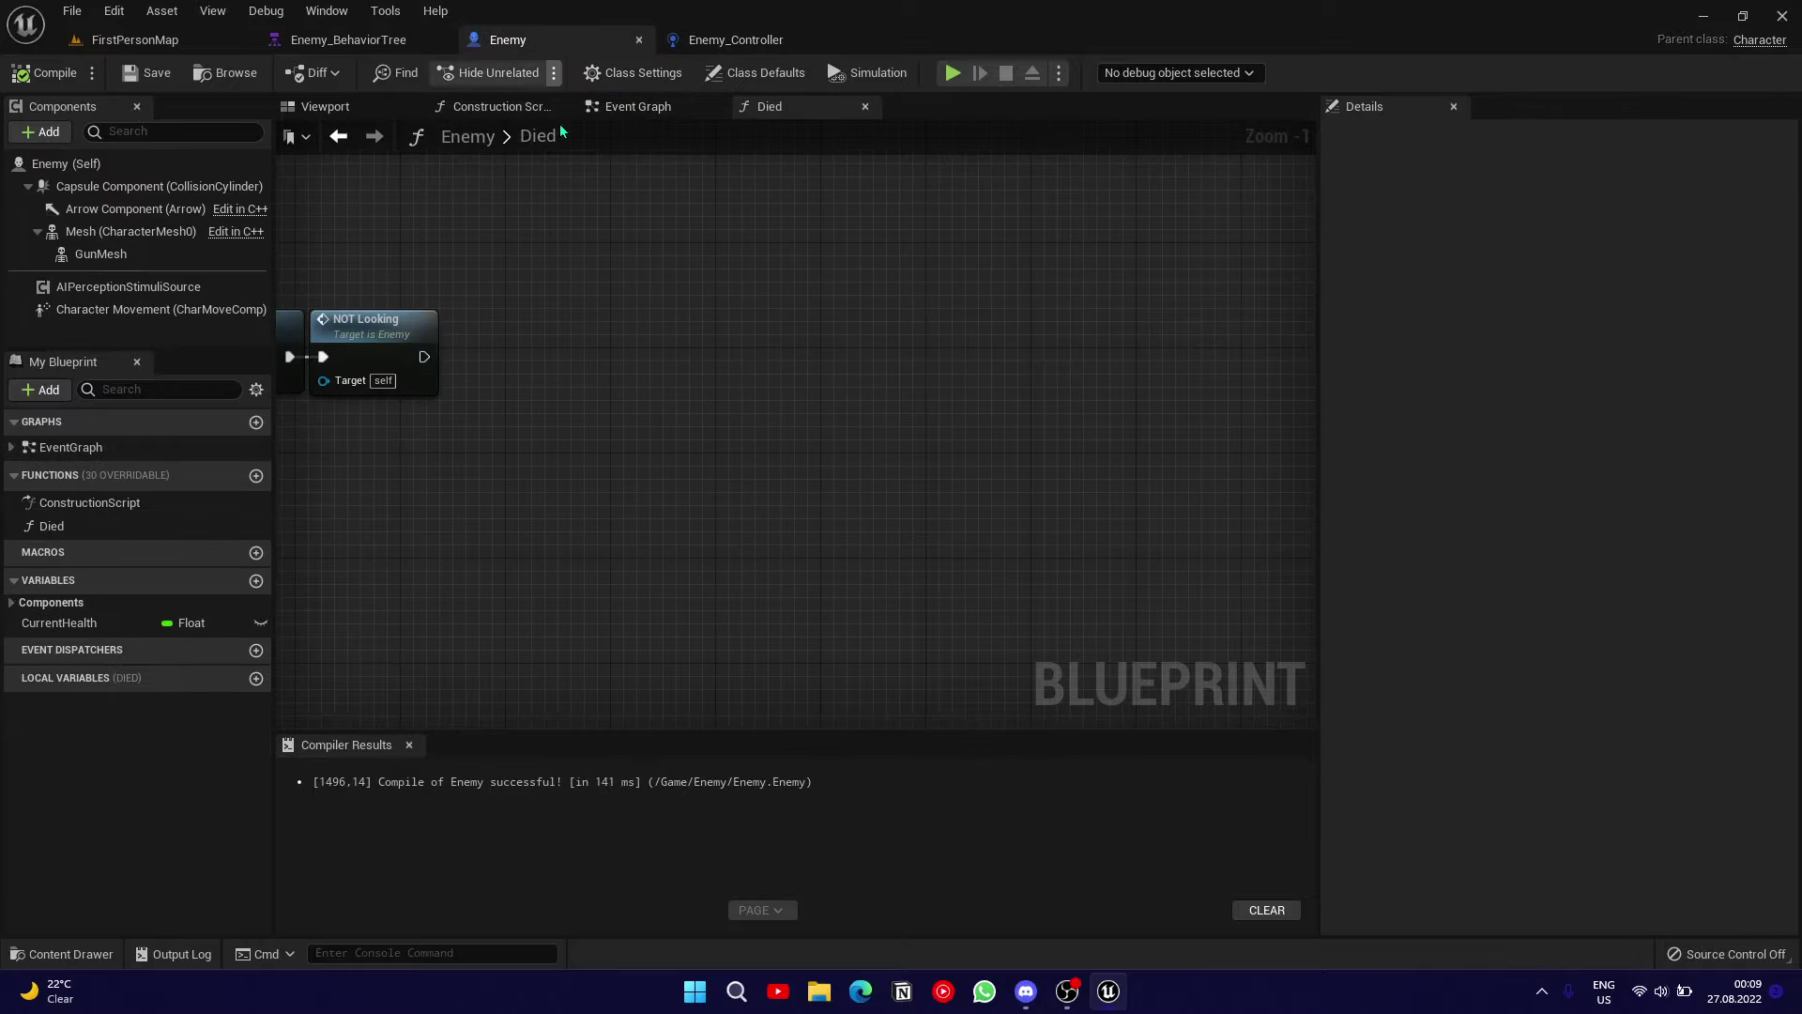
mouse_move(692, 335)
right_mouse_down()
mouse_move(1192, 309)
mouse_move(1302, 334)
mouse_move(1162, 427)
right_mouse_up()
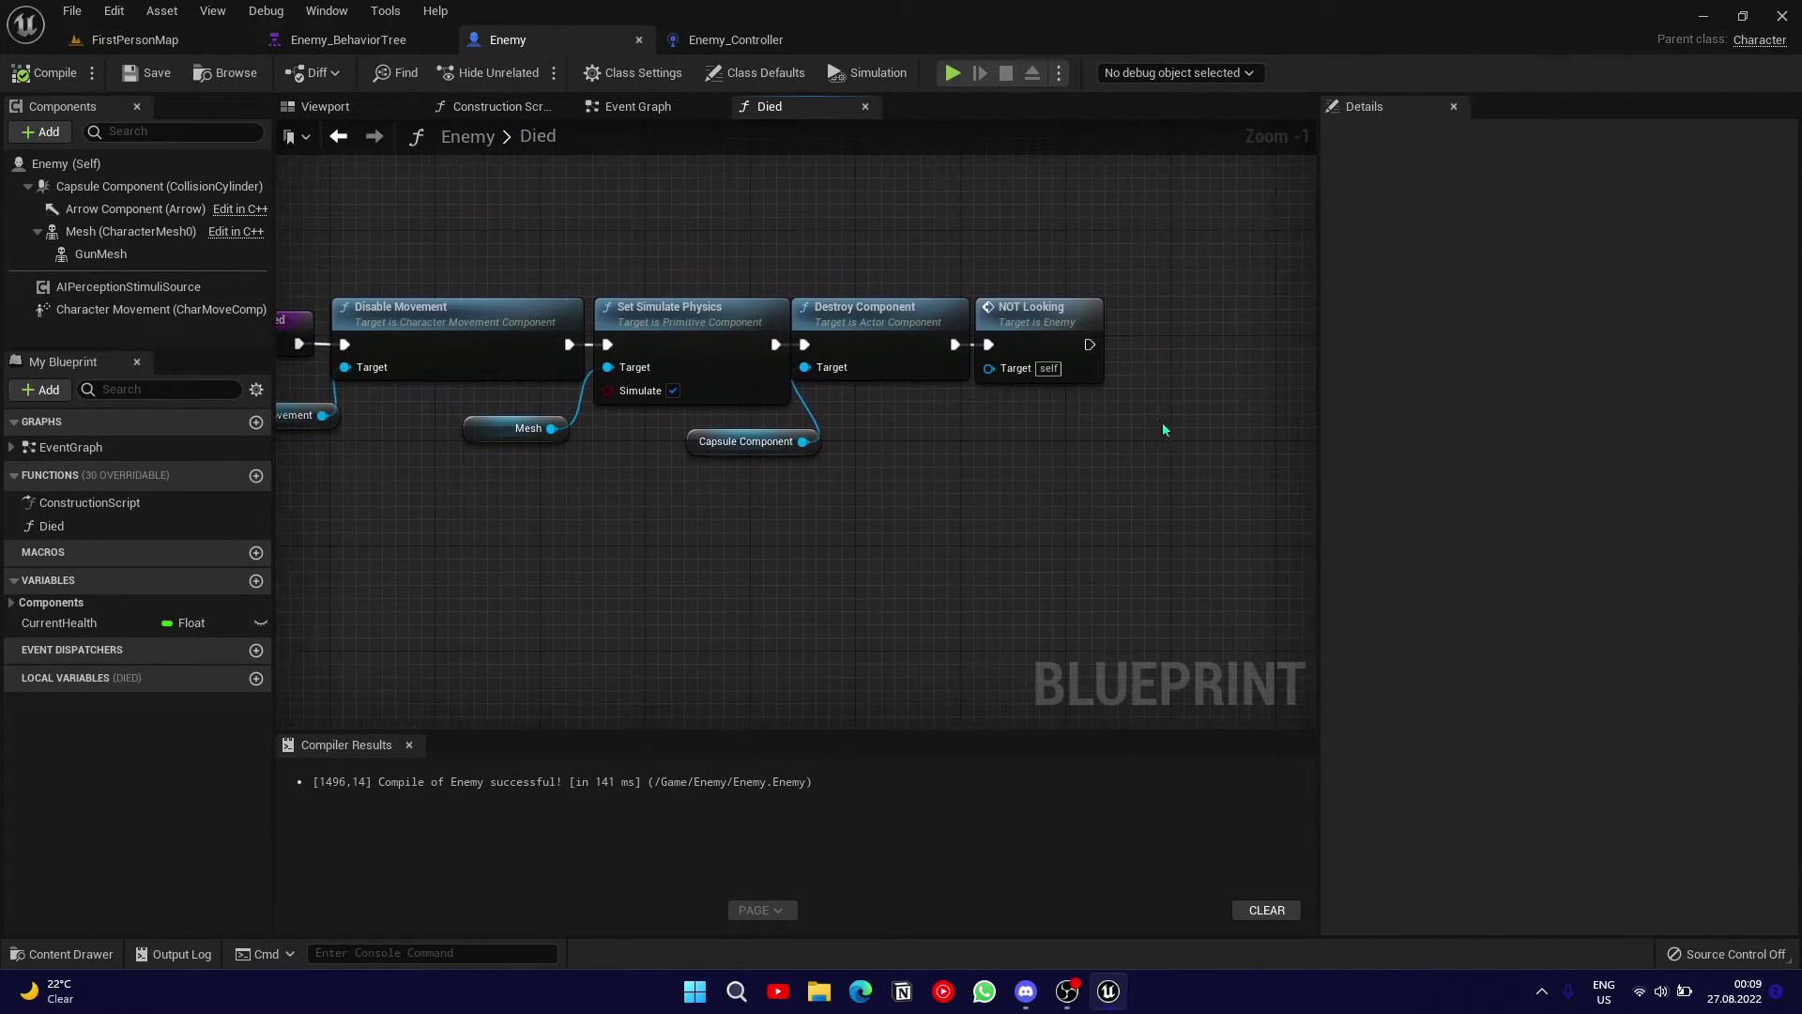
mouse_move(1058, 515)
right_mouse_down()
mouse_move(477, 465)
mouse_move(423, 515)
right_mouse_up()
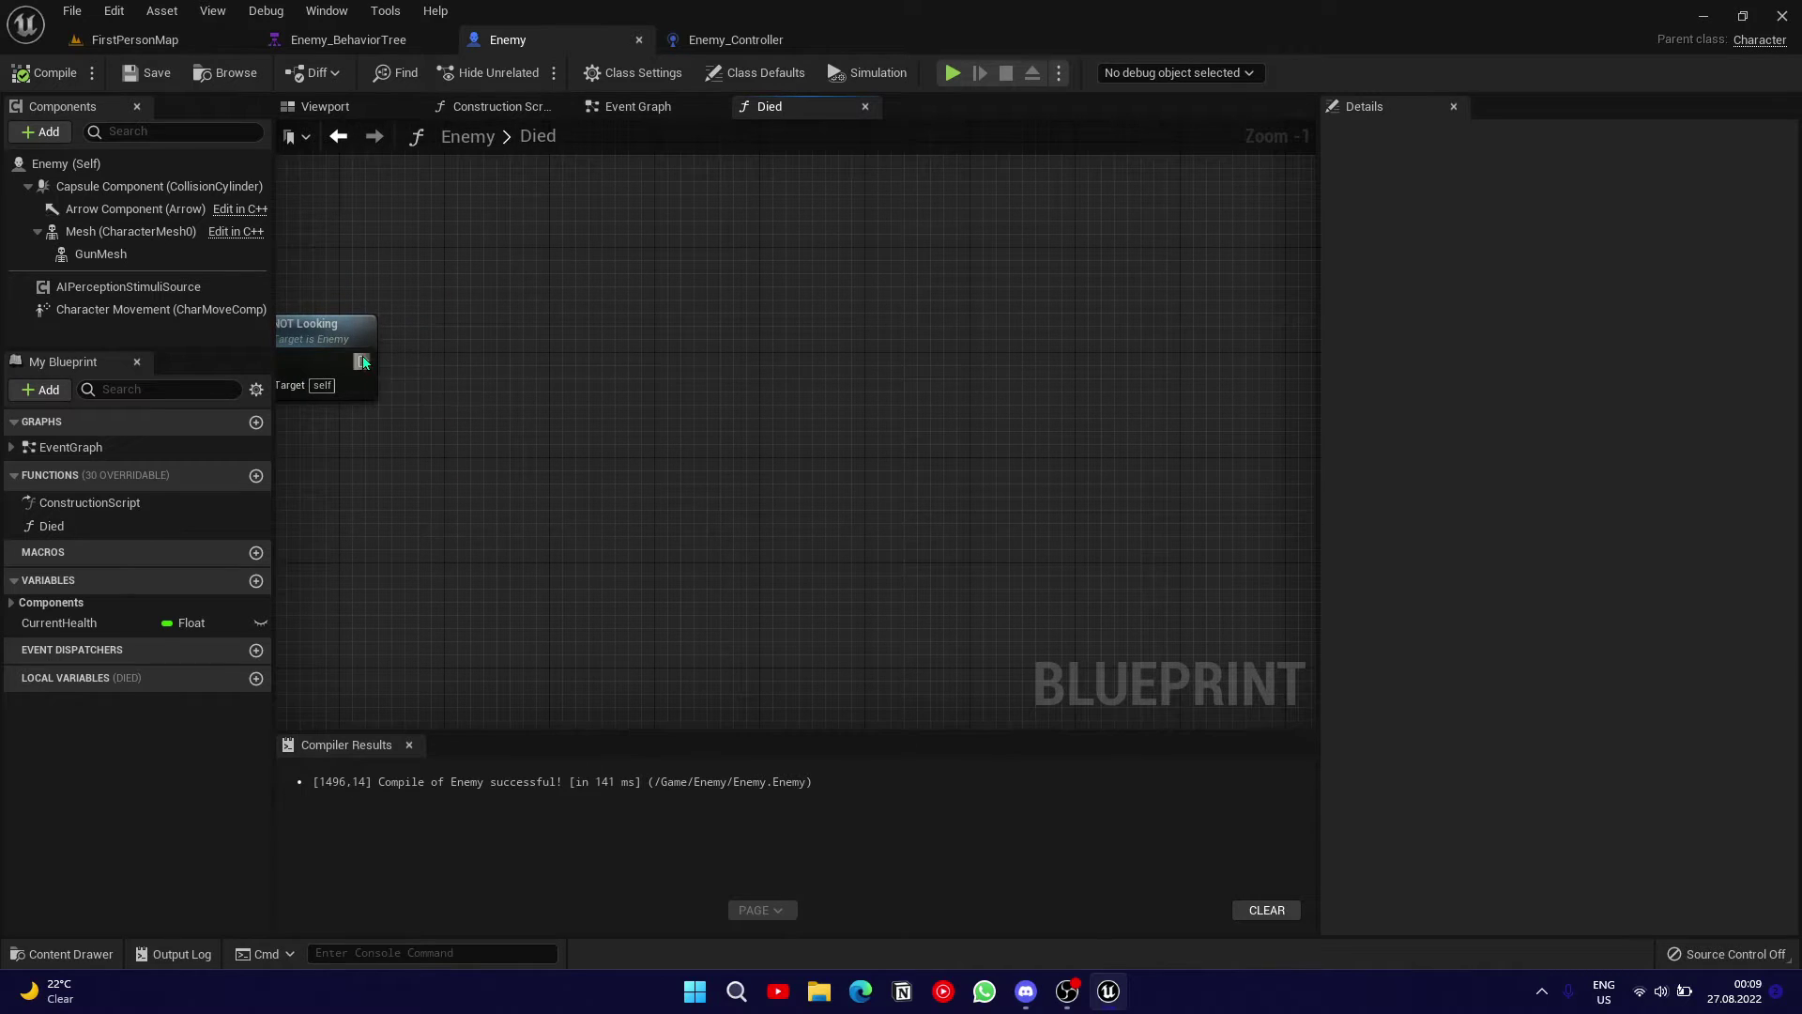
- Add a Cast To Enemy_Controller node from NOT Looking's execution output
left_click_drag(362, 362, 604, 358)
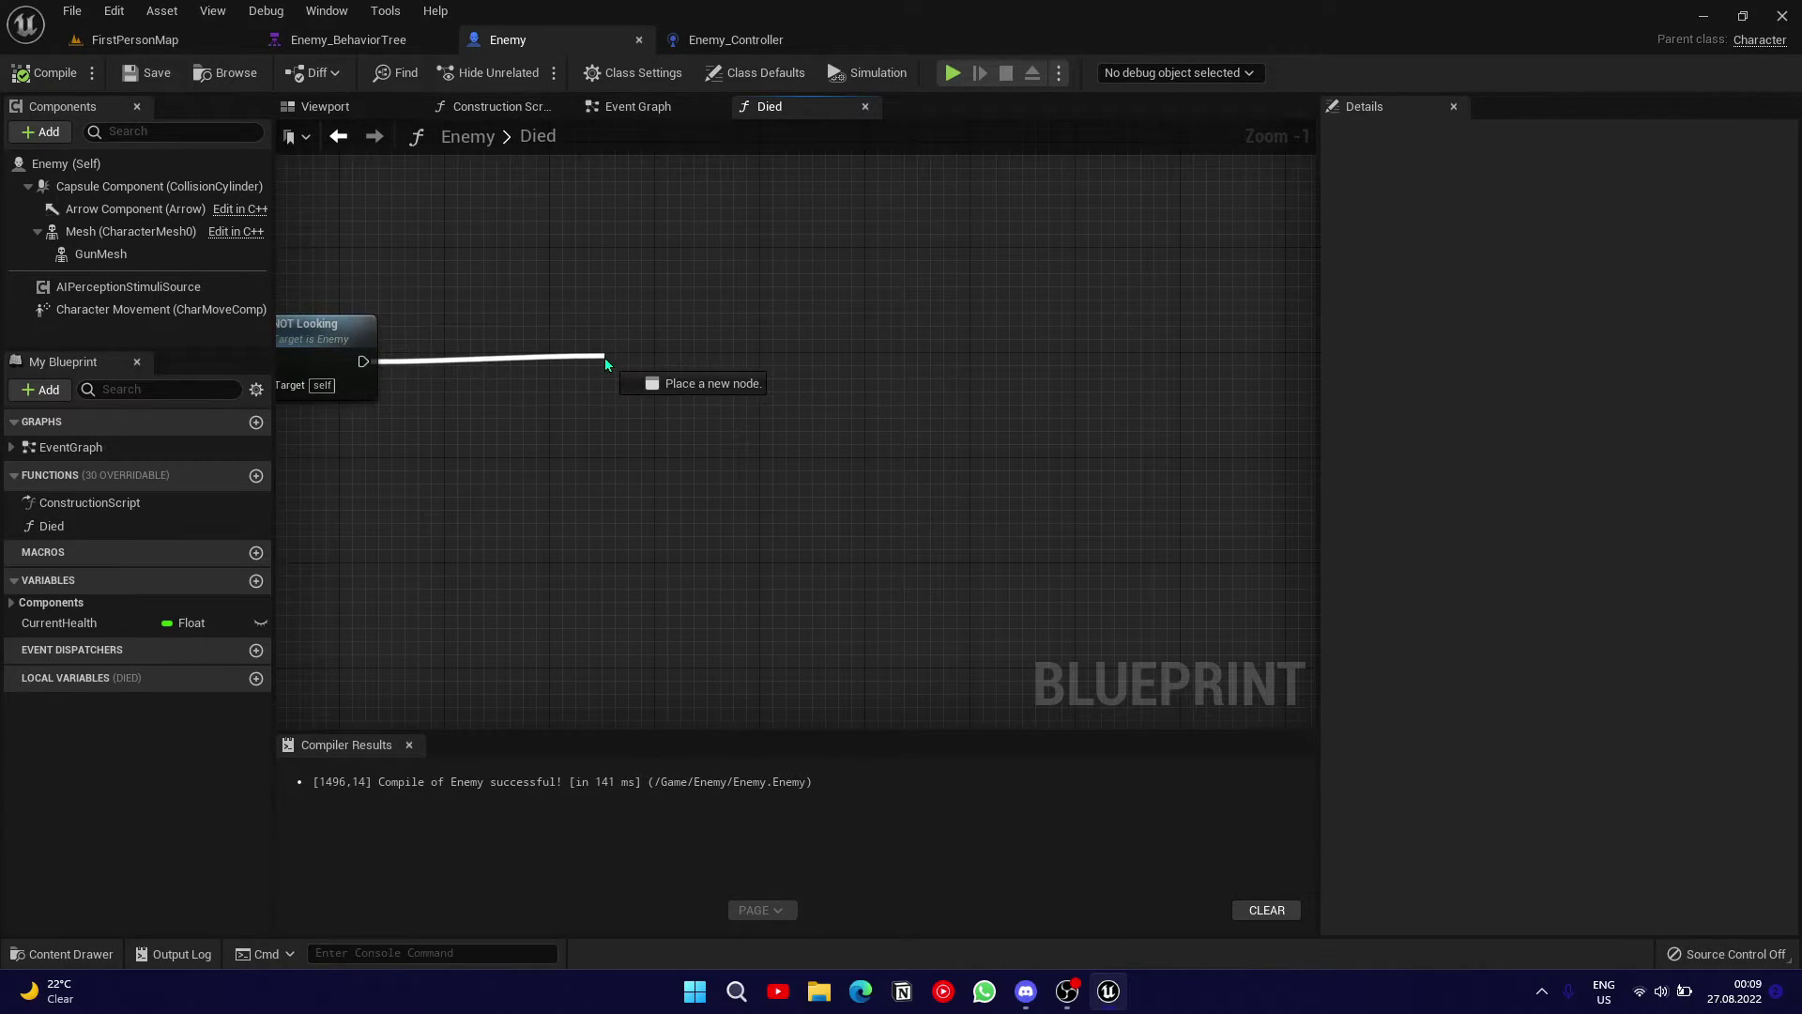
left_click_drag(604, 358, 541, 364)
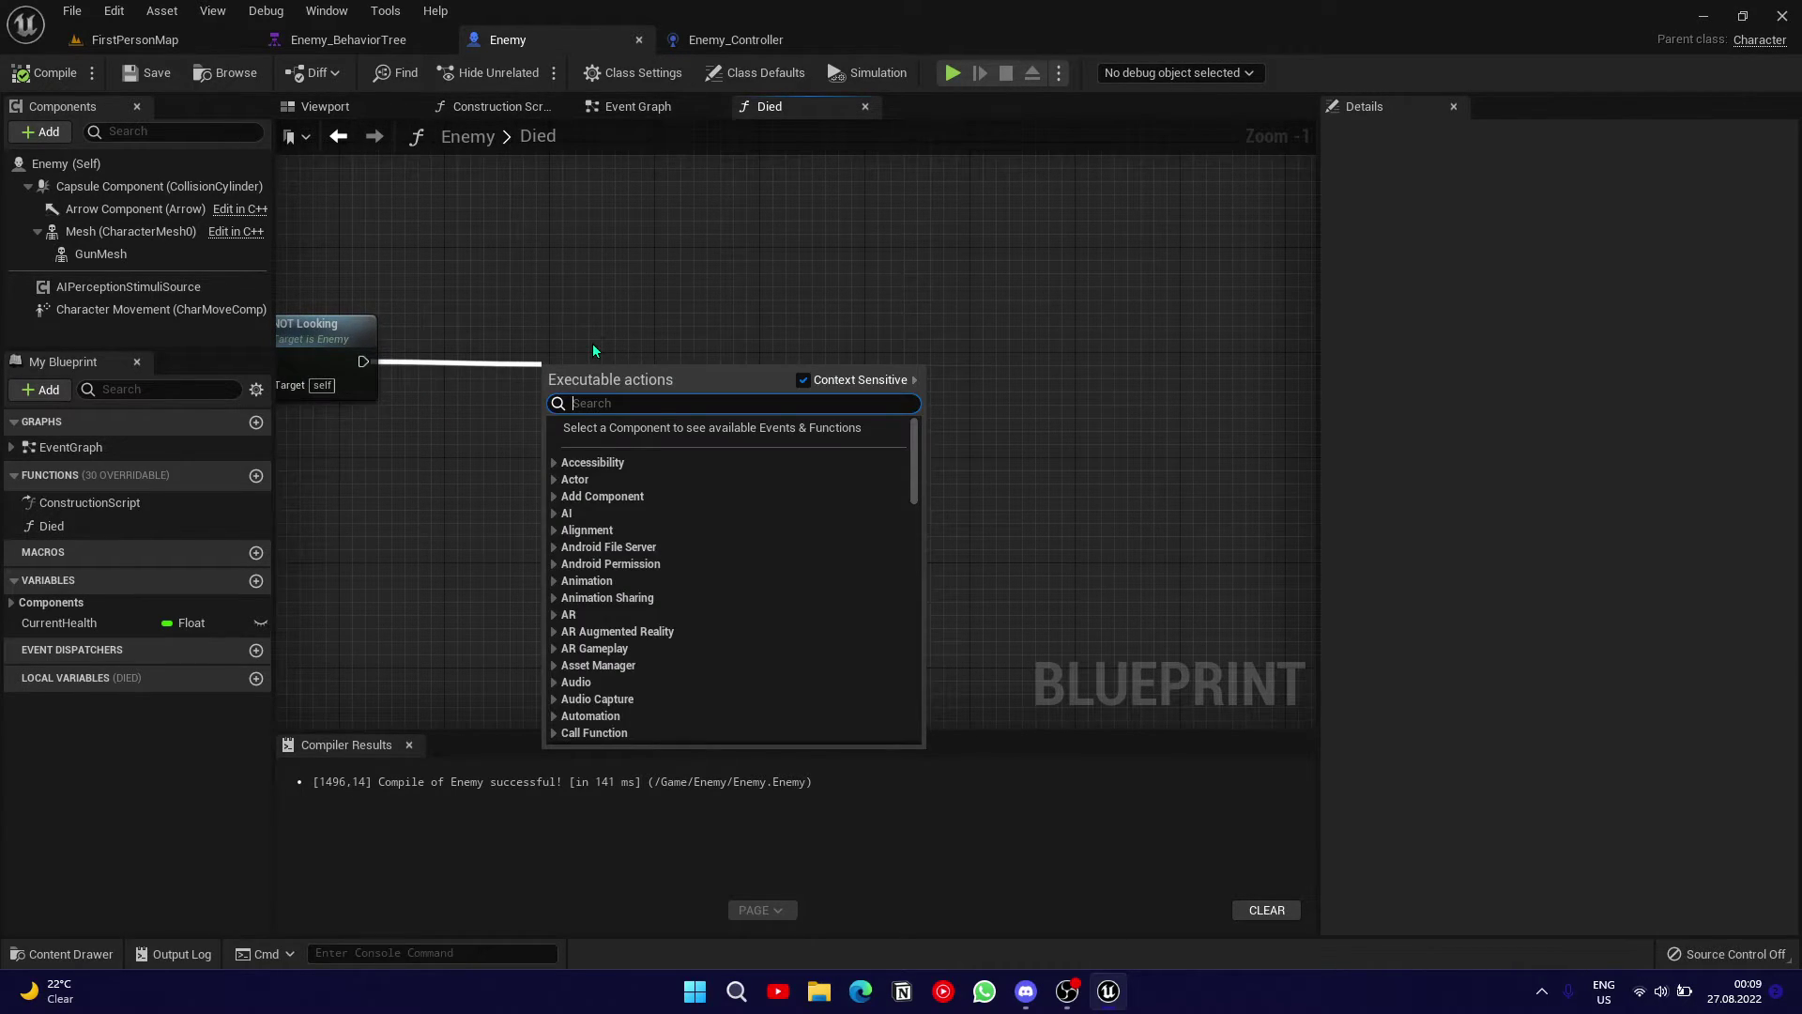
type("cast to")
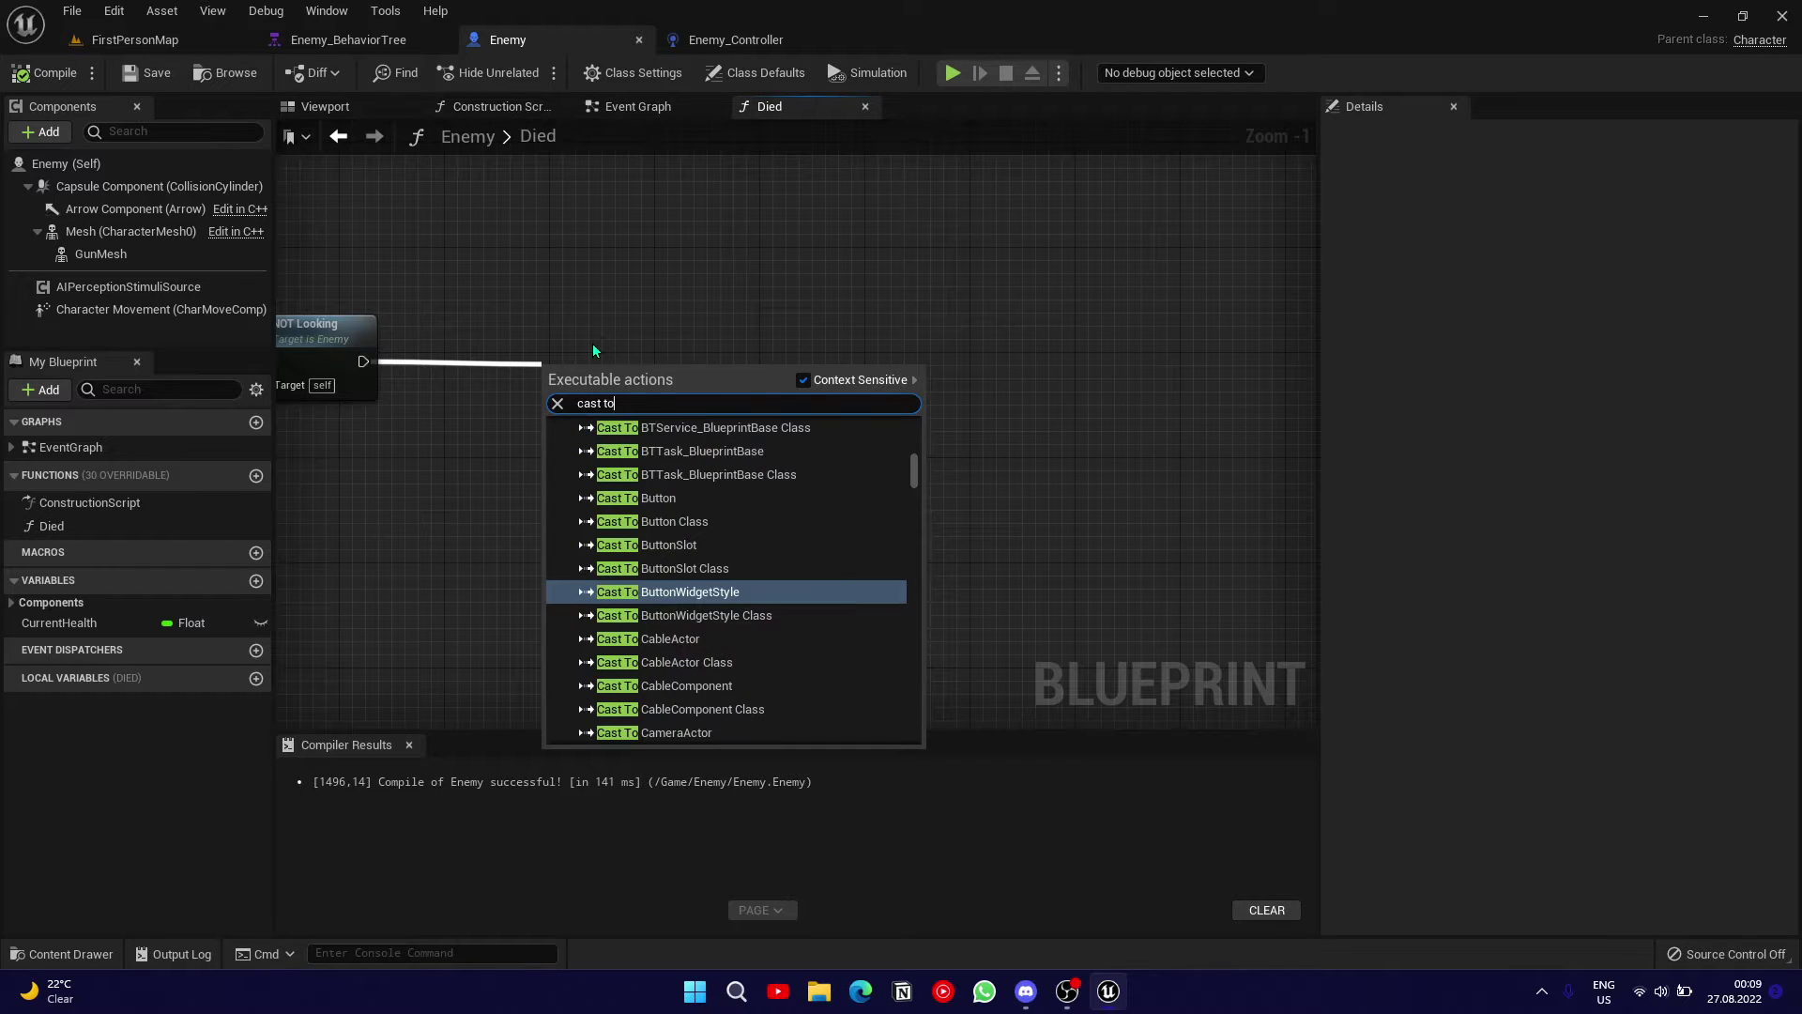
type(" enem")
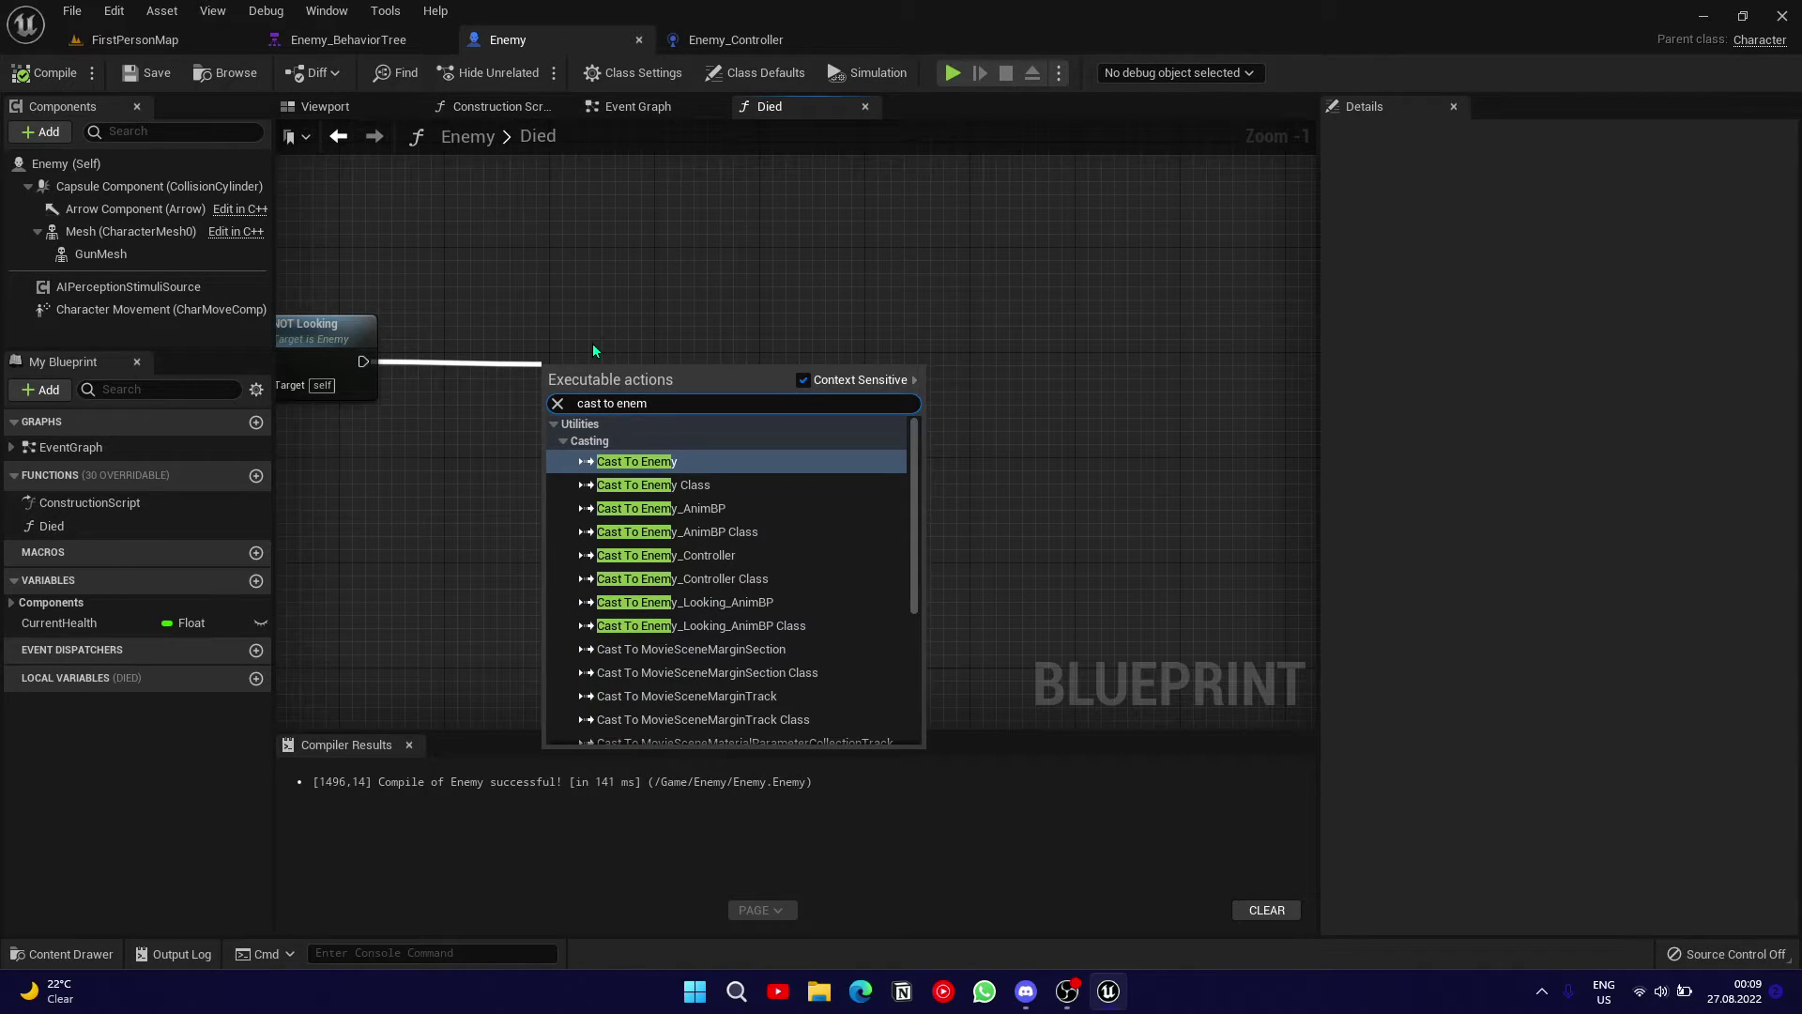
key("Down")
key("Down")
key("Down")
key("Down")
key("Return")
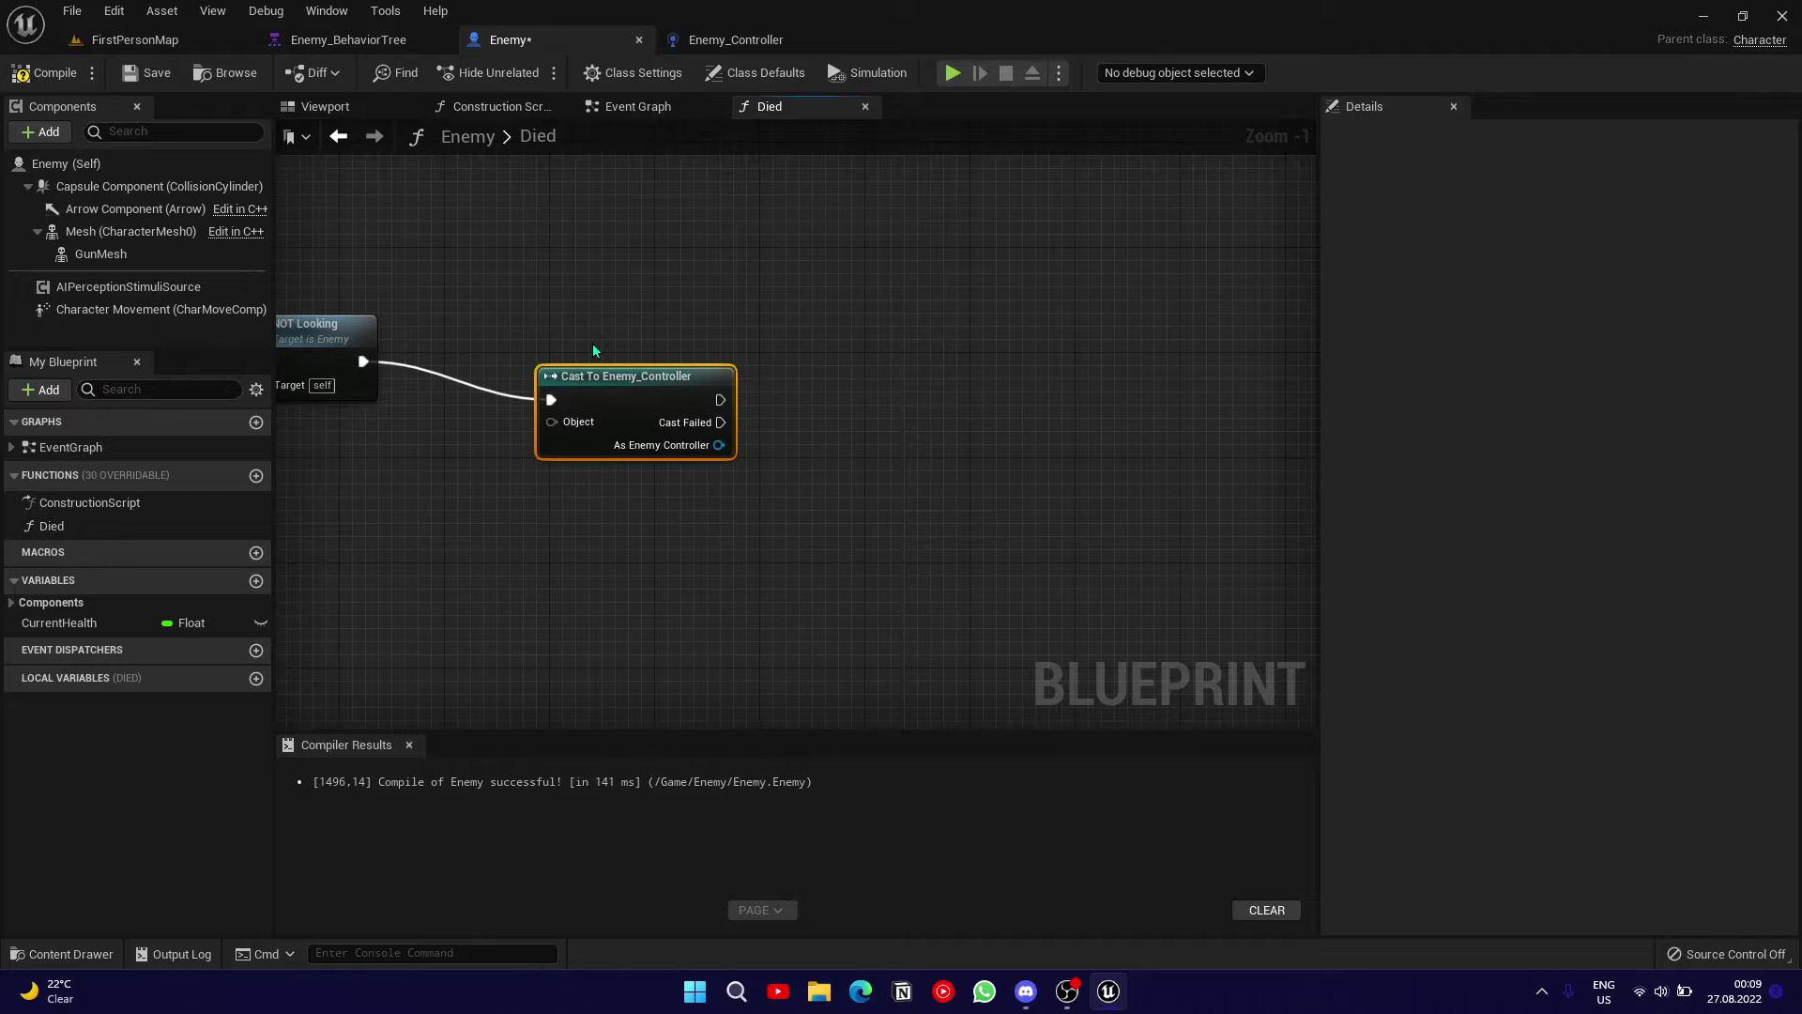
- Reposition the Cast To Enemy_Controller node to the right of NOT Looking
left_click_drag(723, 375, 670, 336)
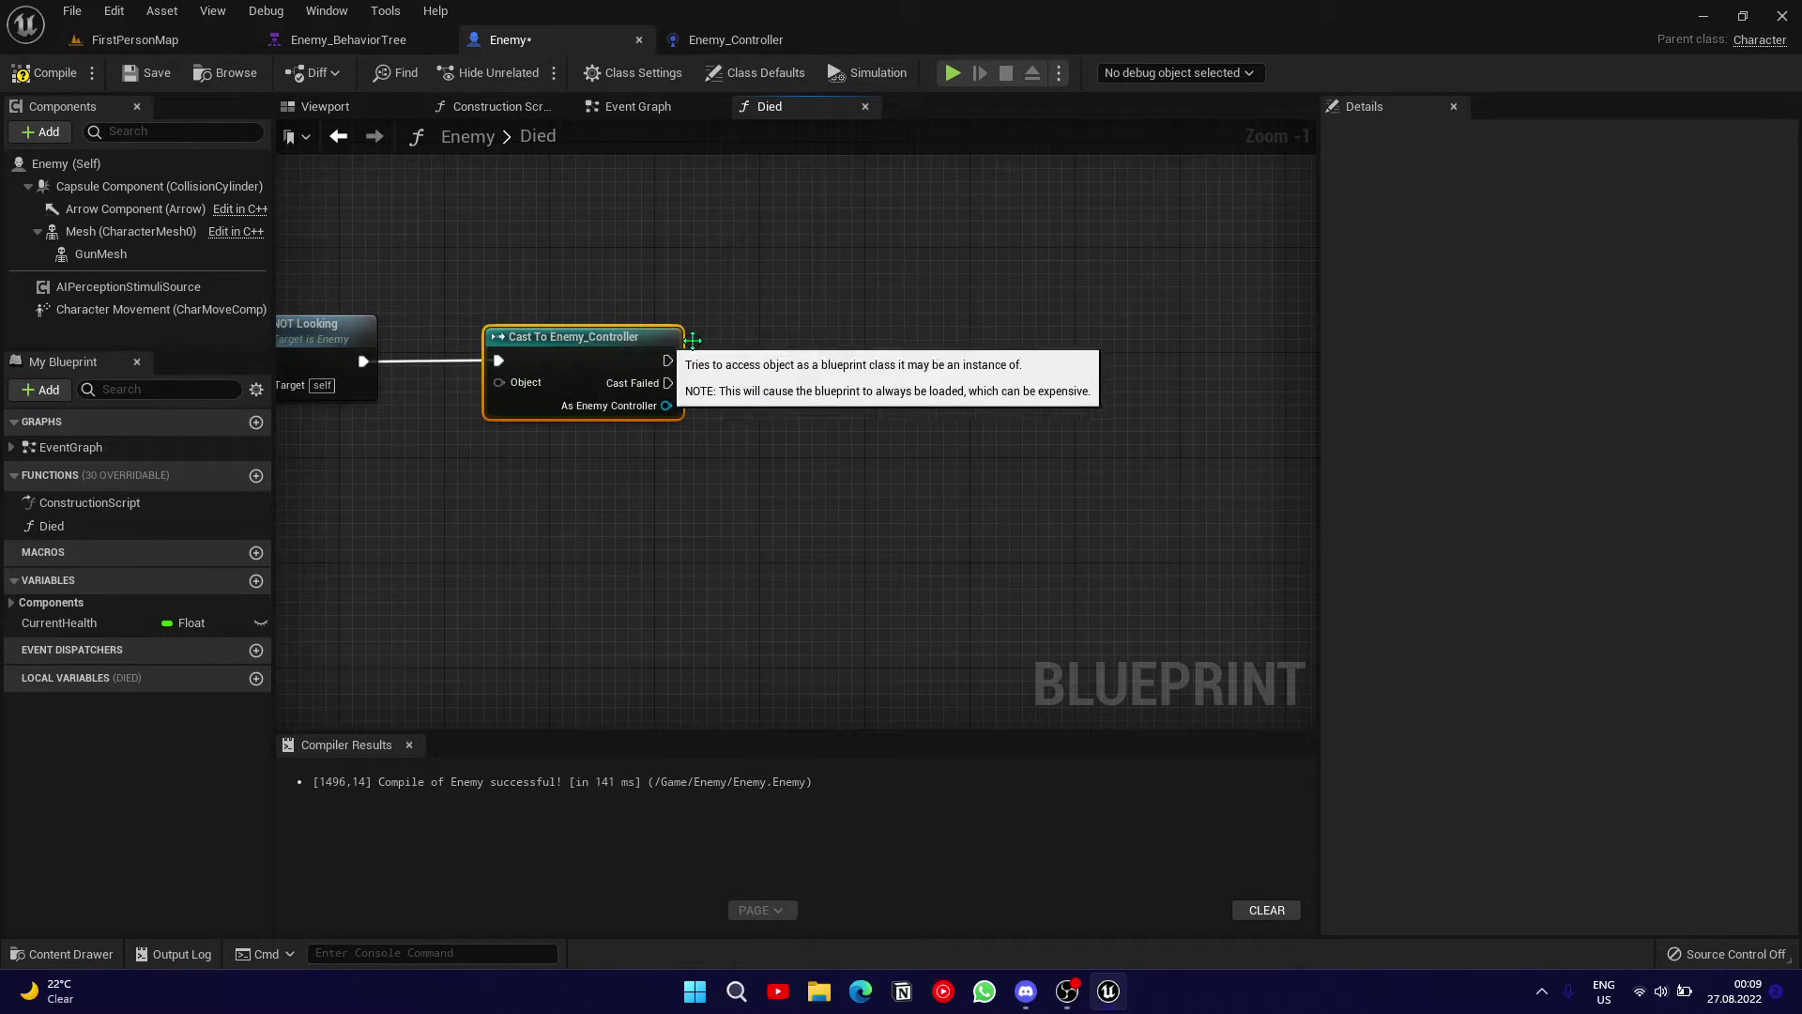
mouse_move(848, 378)
right_mouse_down()
mouse_move(891, 349)
mouse_move(922, 391)
mouse_move(837, 387)
right_mouse_up()
left_click(664, 320)
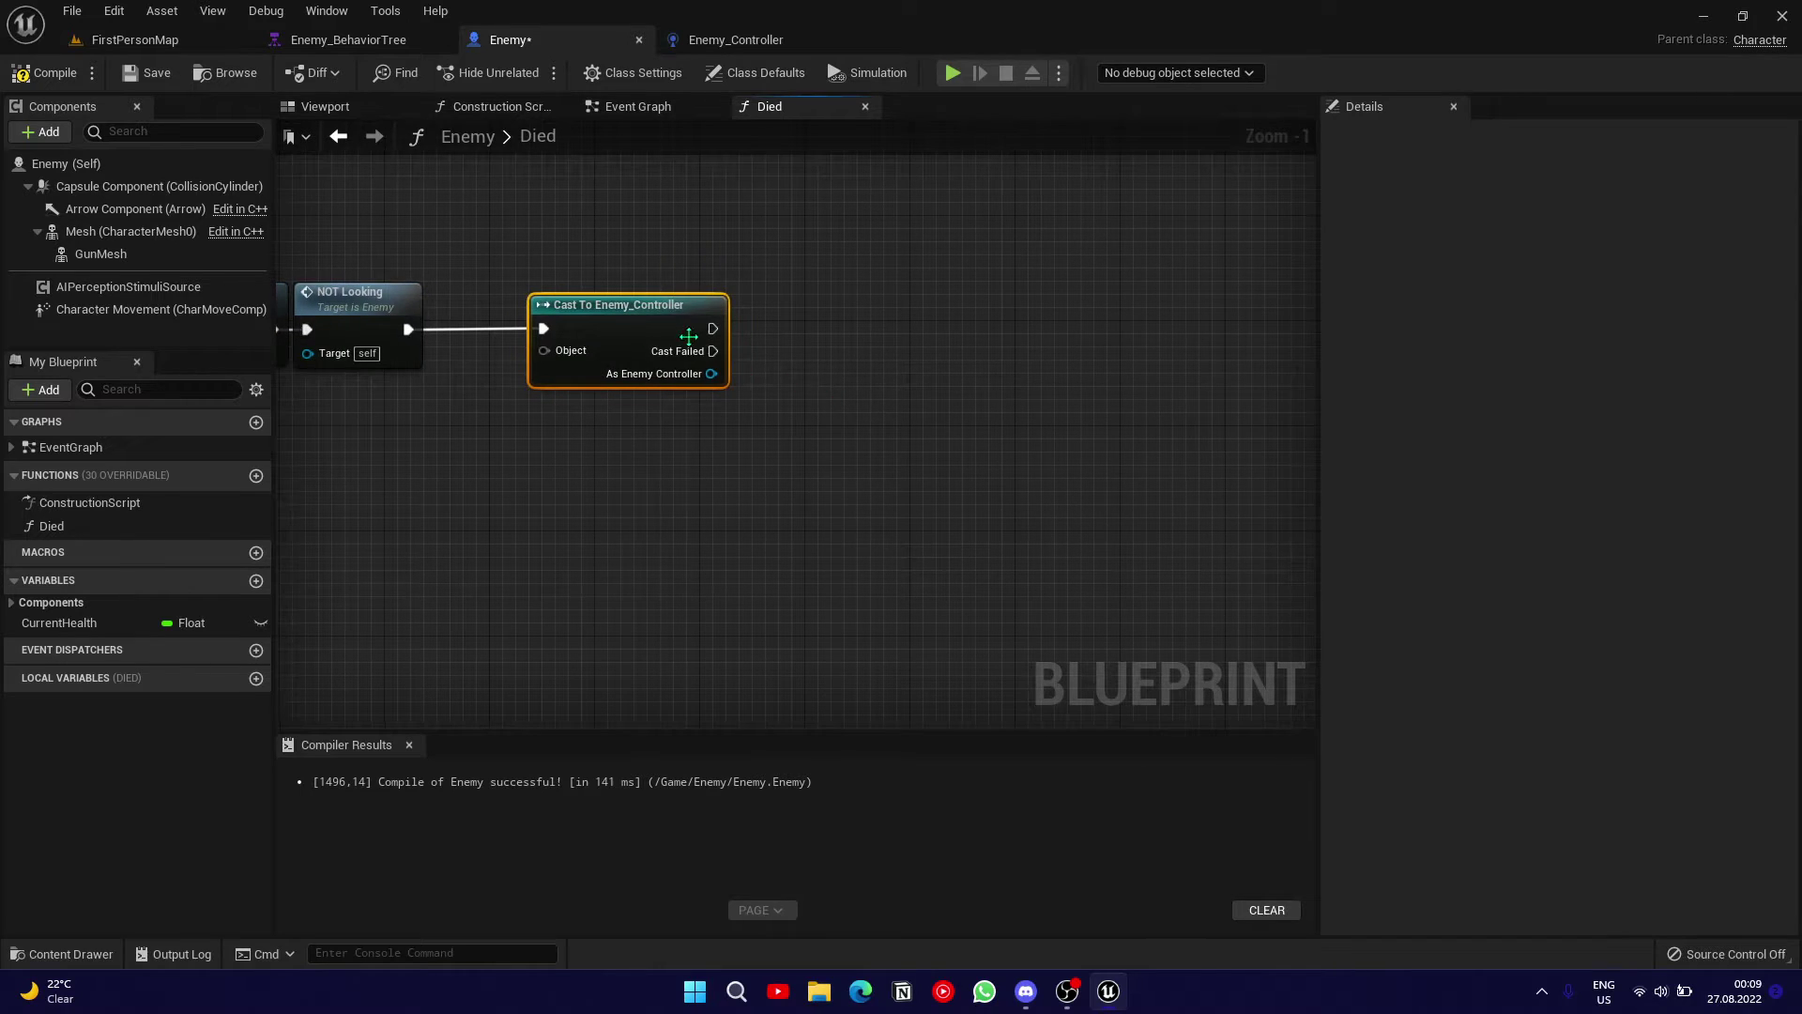
left_click_drag(659, 331, 739, 334)
left_click(876, 349)
right_click_drag(877, 353, 982, 356)
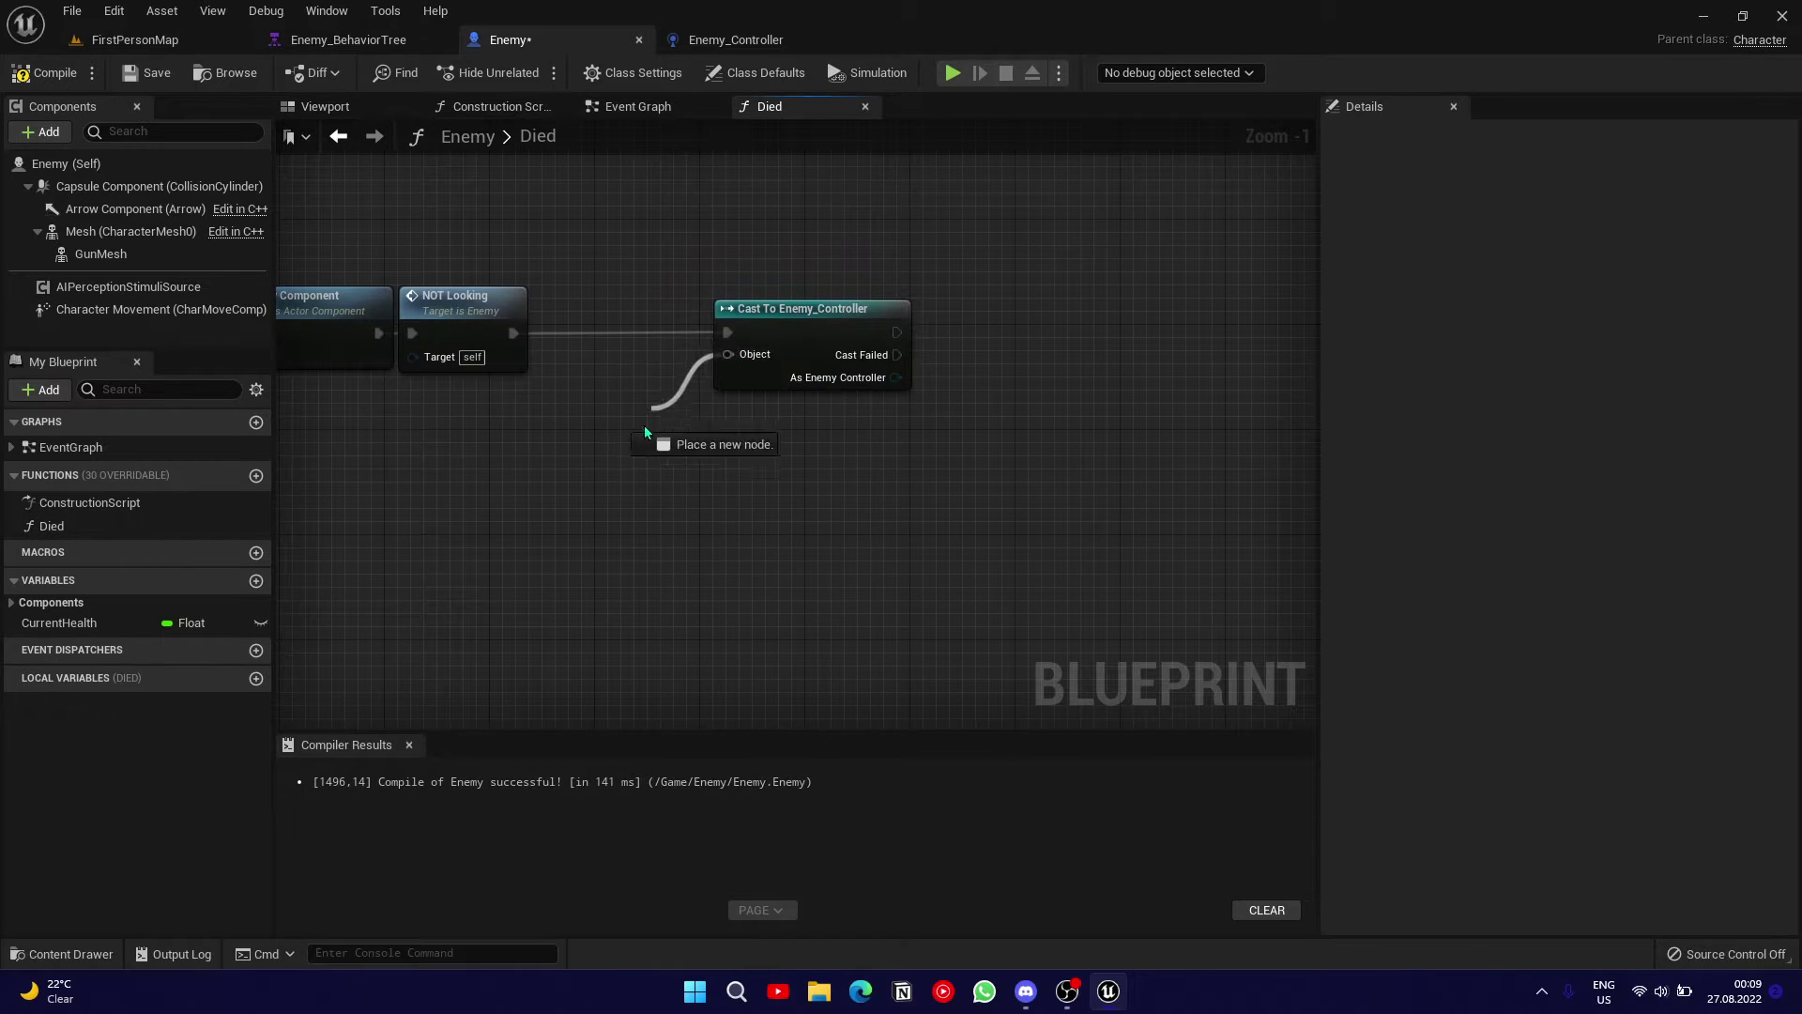
- Connect a Get Controller node to the cast's Object input and move it up-left
left_click_drag(736, 358, 627, 459)
type("get co")
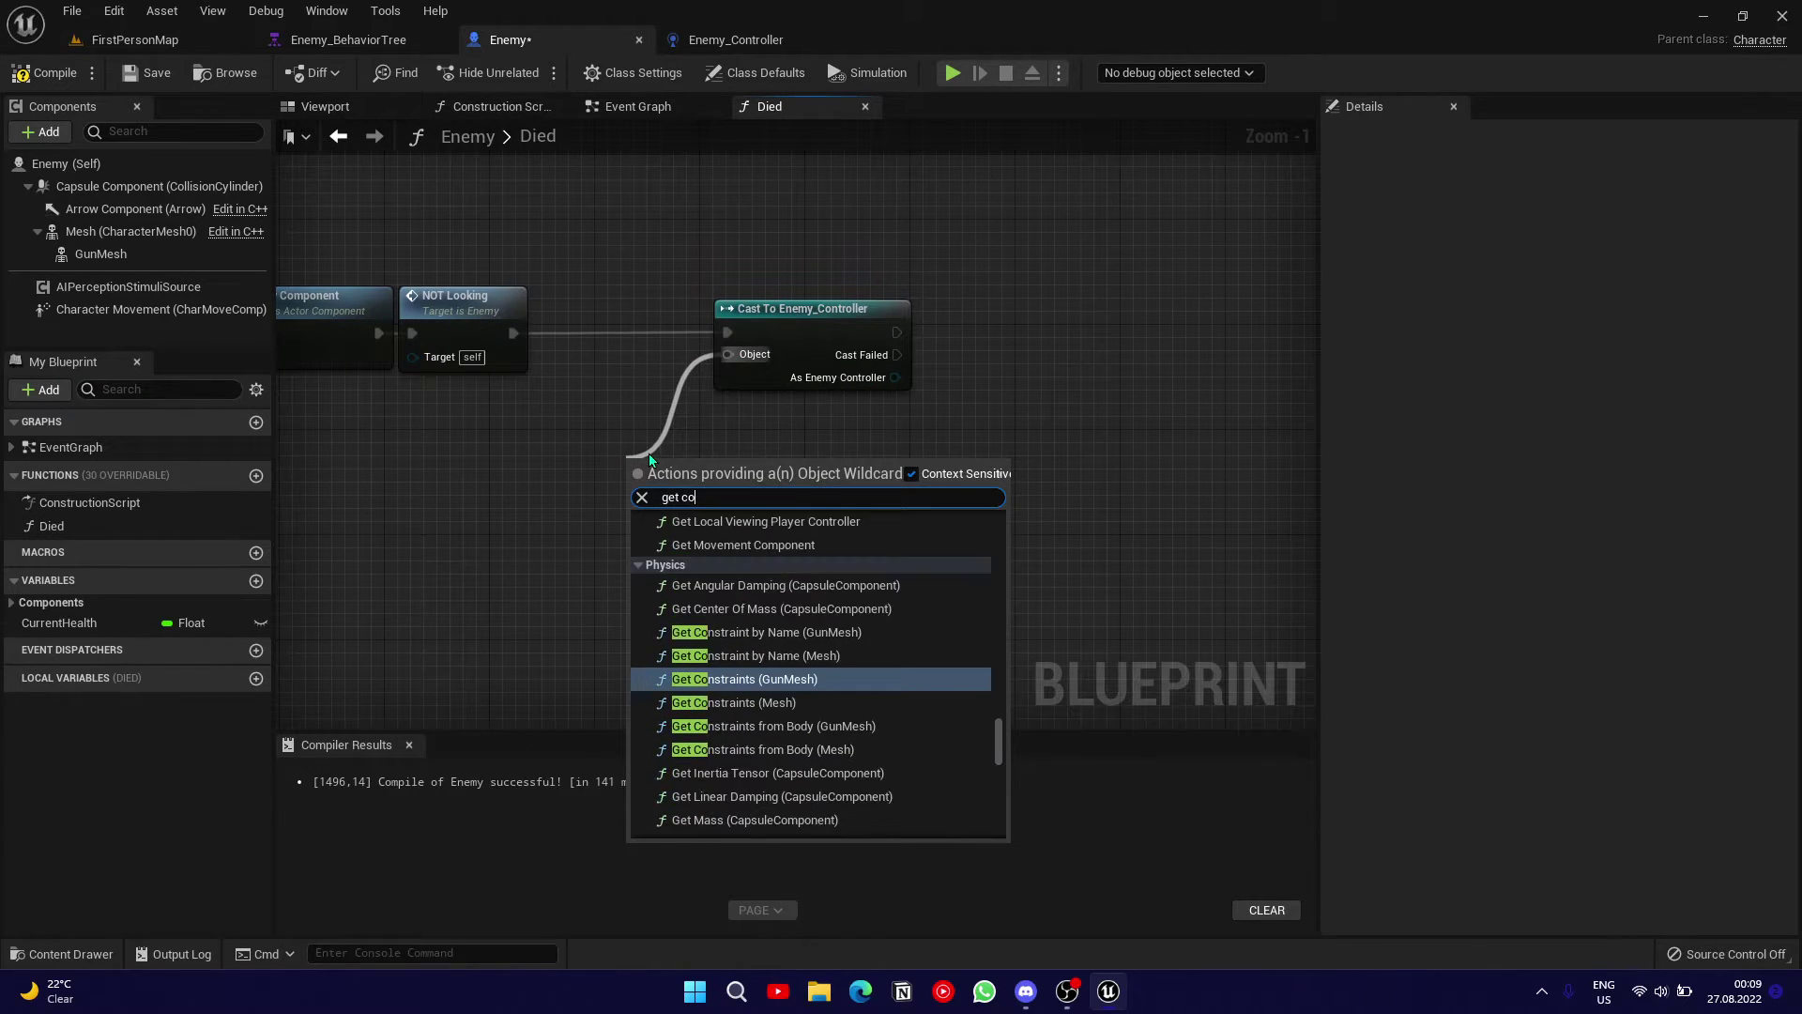
type("n")
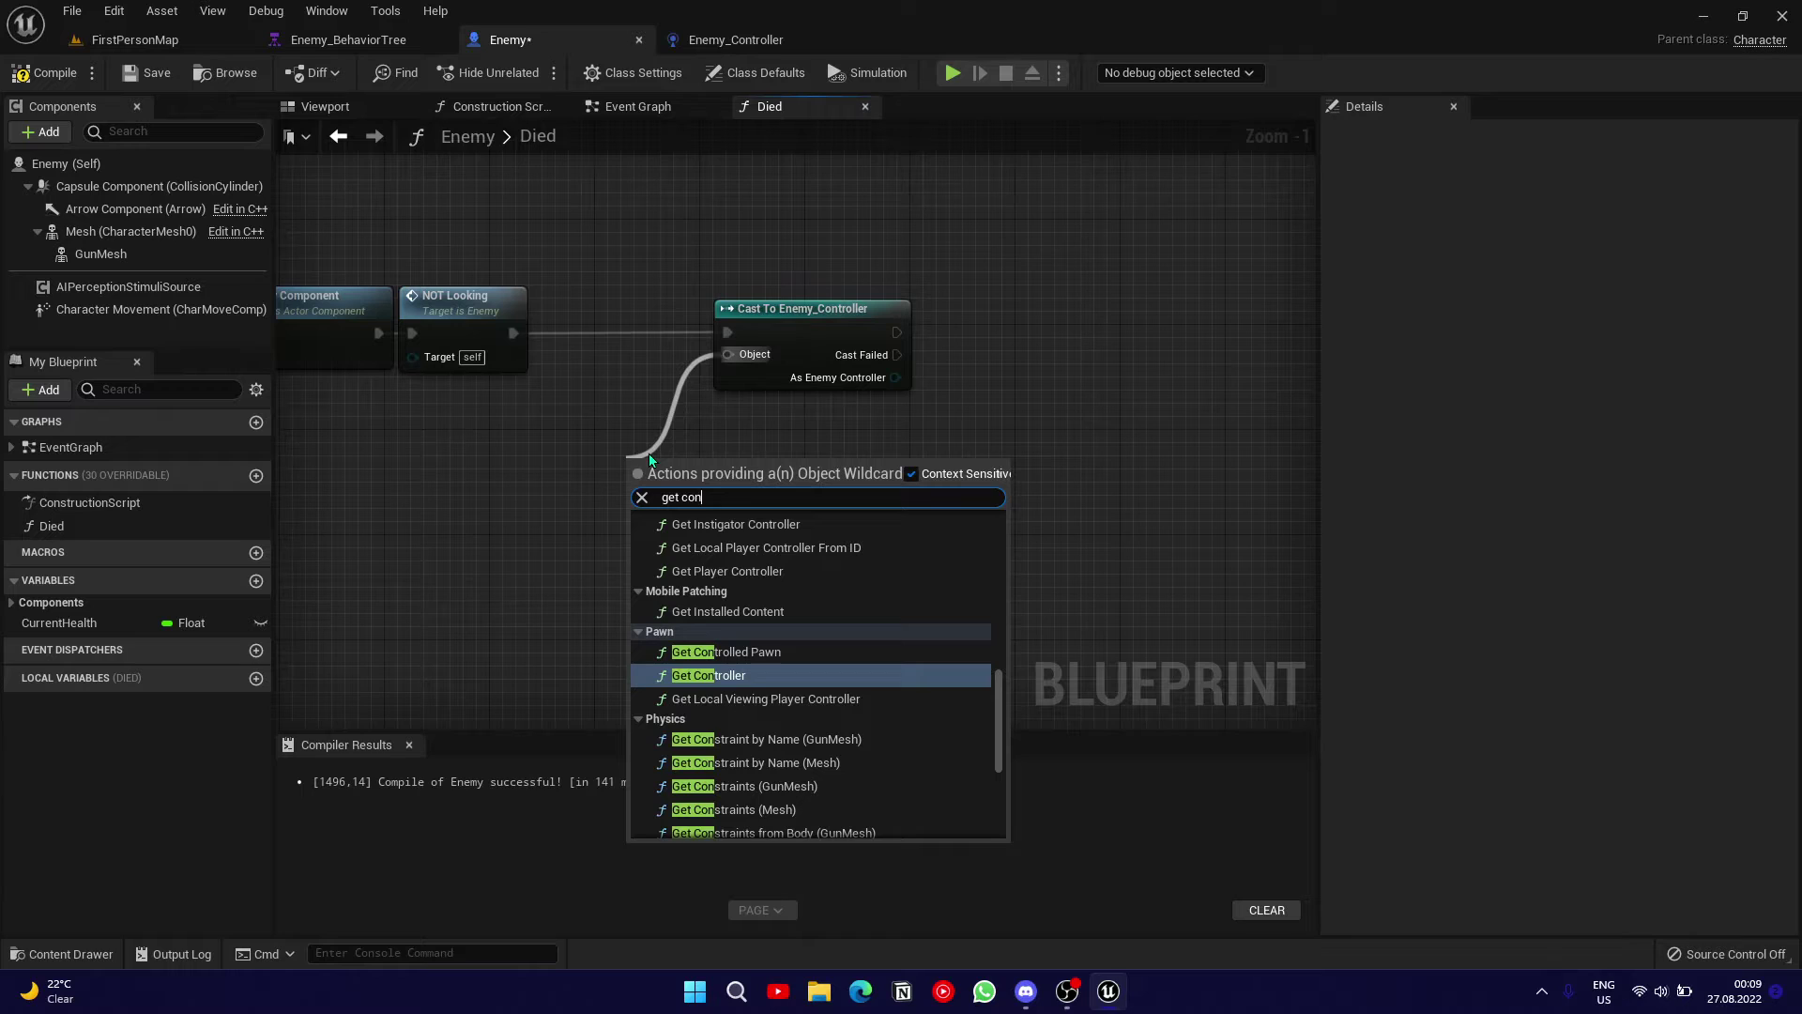
key("Return")
mouse_move(704, 482)
left_mouse_down()
mouse_move(583, 447)
mouse_move(577, 423)
left_mouse_up()
- Glance at the Viewport and Event Graph, then return to Died and pan for room
left_click(364, 106)
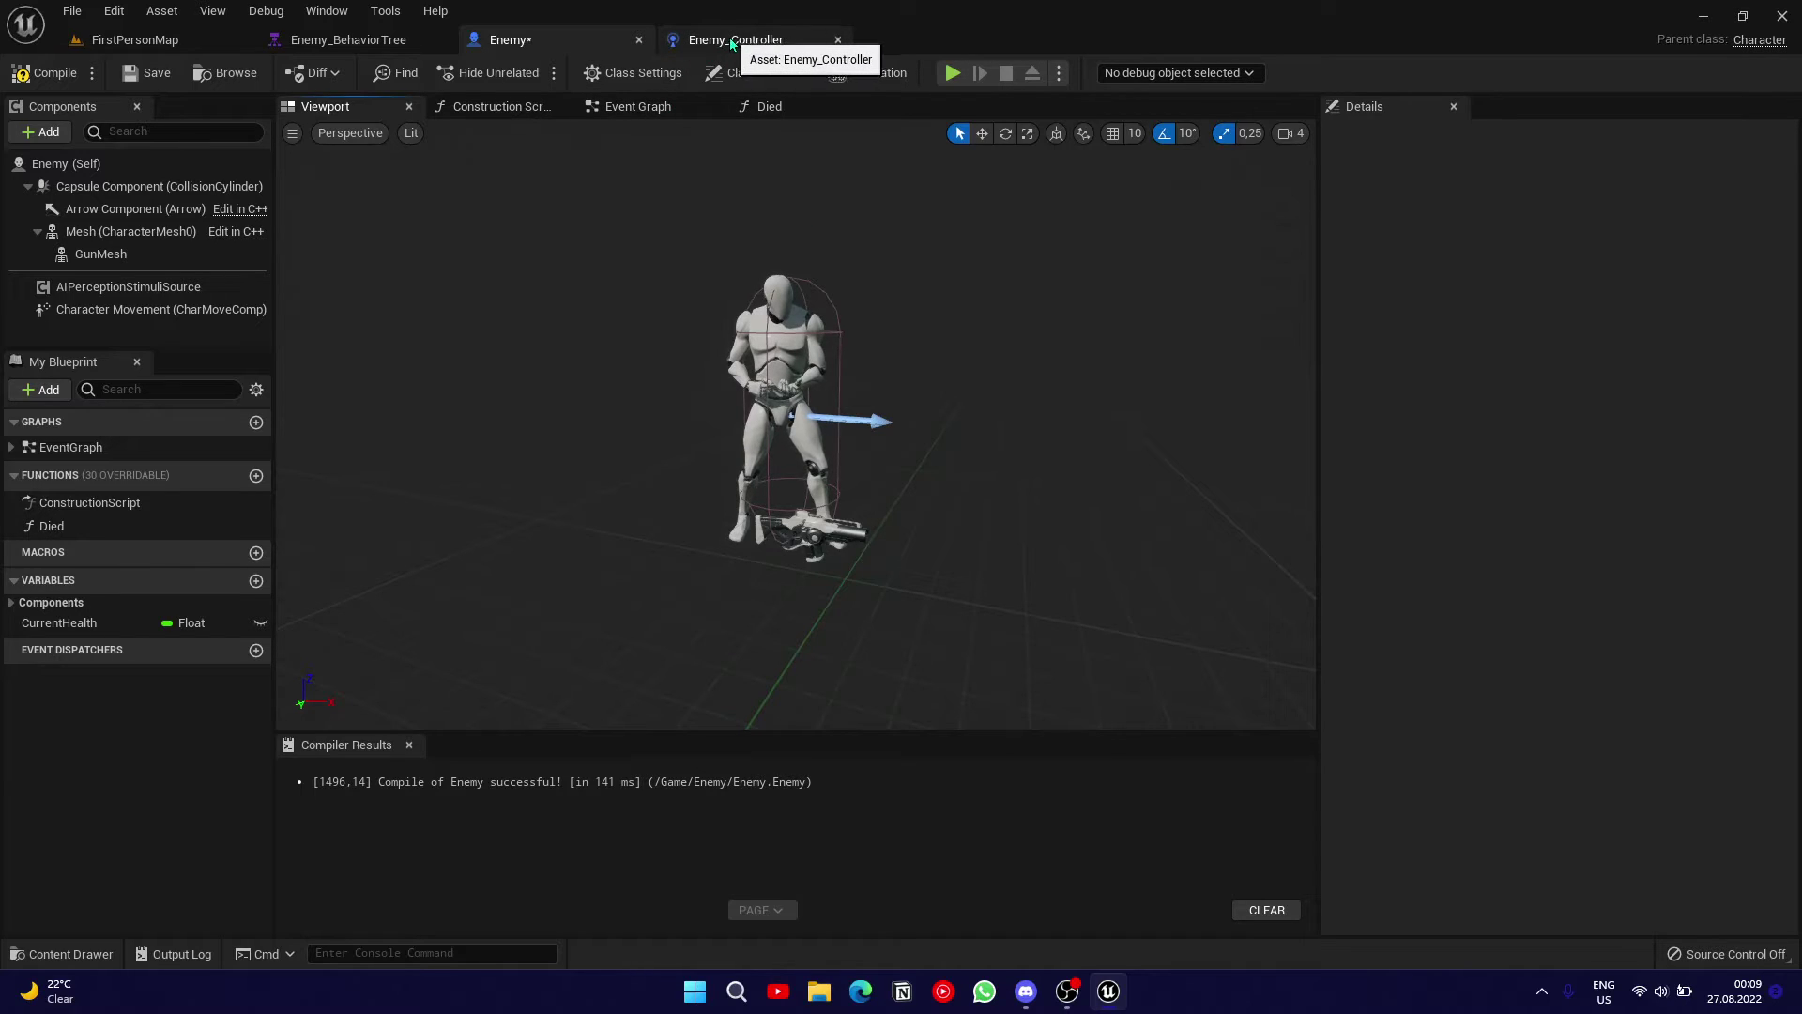
left_click(670, 108)
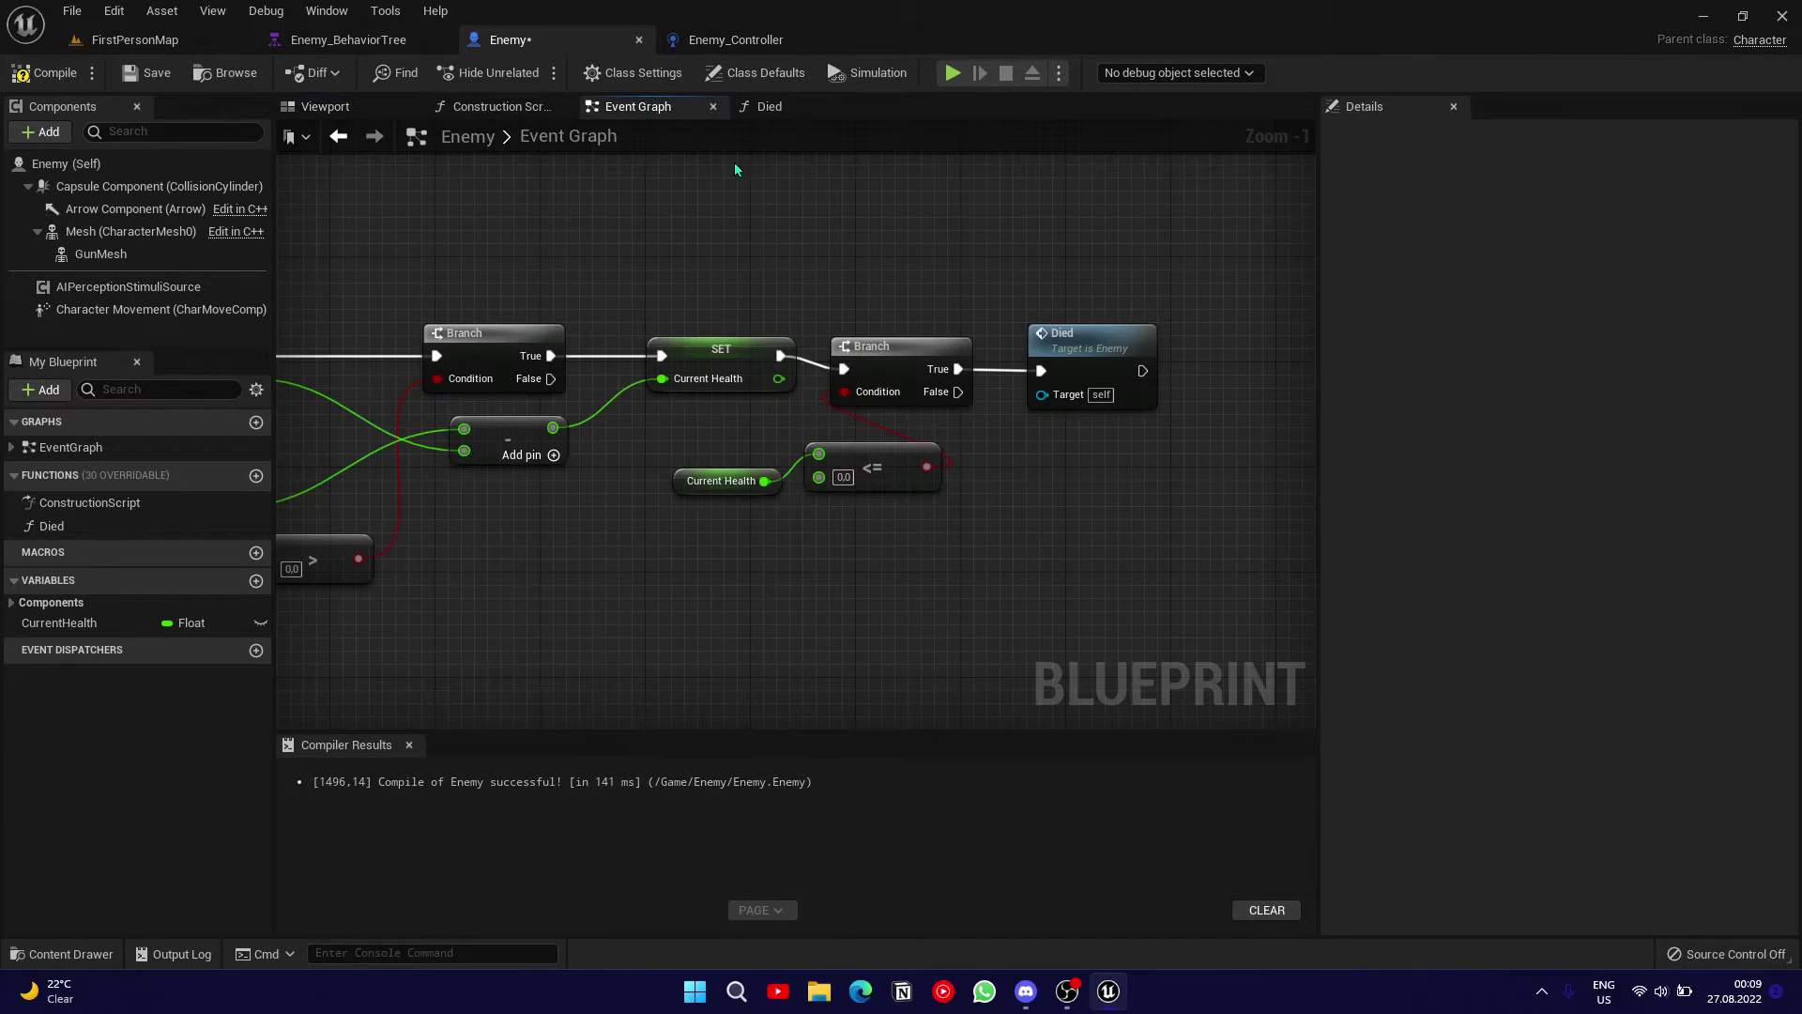
left_click(768, 107)
right_click_drag(770, 458, 797, 437)
left_click_drag(657, 433, 644, 447)
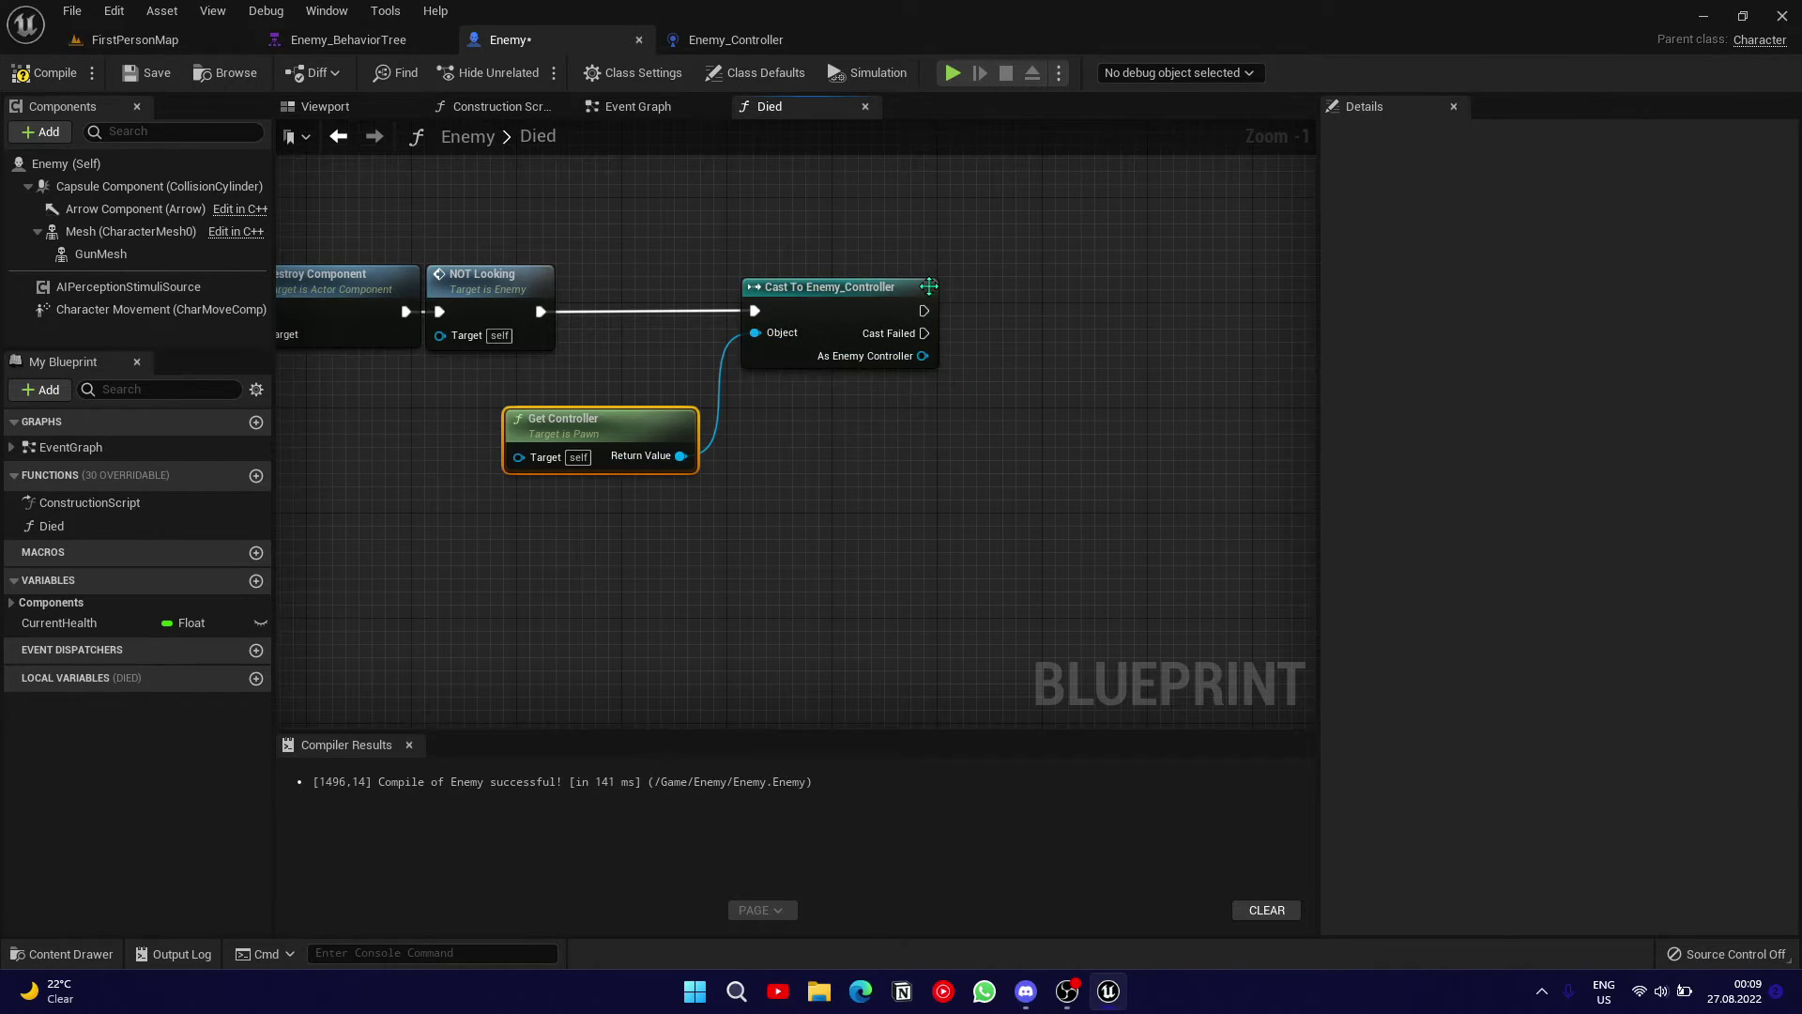
right_click_drag(1068, 360, 912, 379)
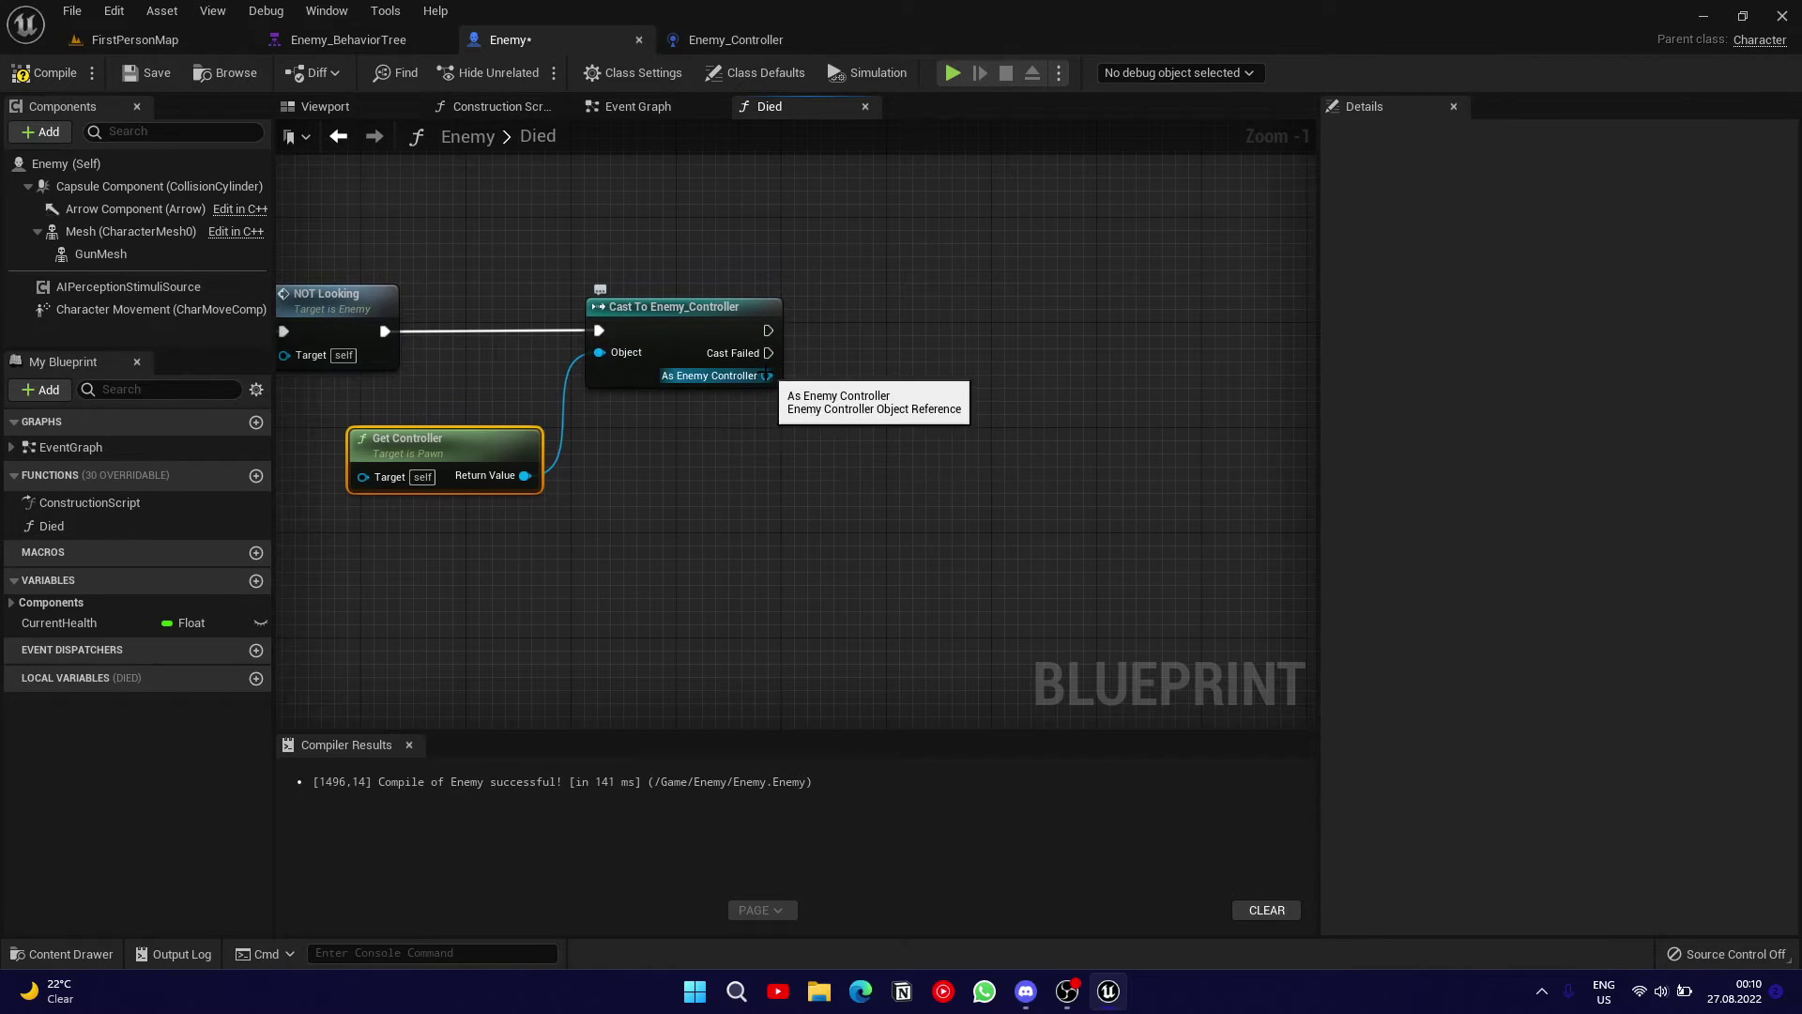
- Add a Killed call from the As Enemy Controller output and straighten it
left_click_drag(765, 375, 835, 360)
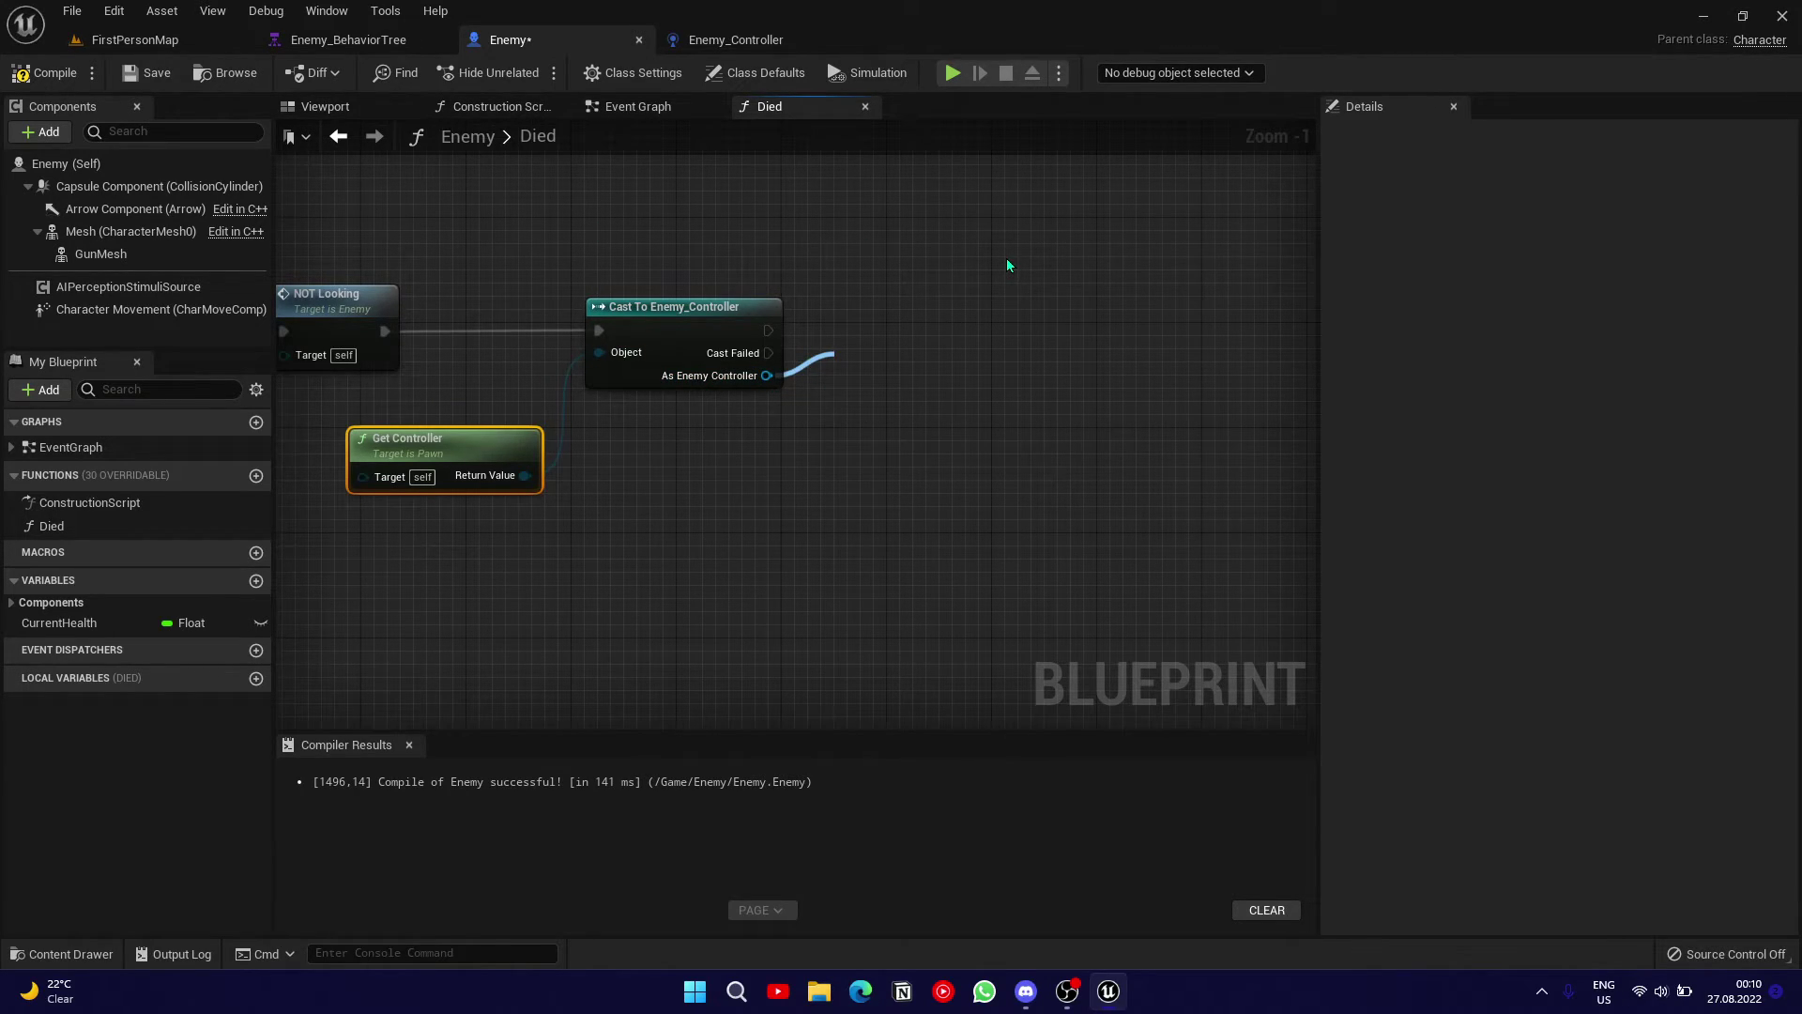
type("kill")
key("BackSpace")
key("BackSpace")
key("BackSpace")
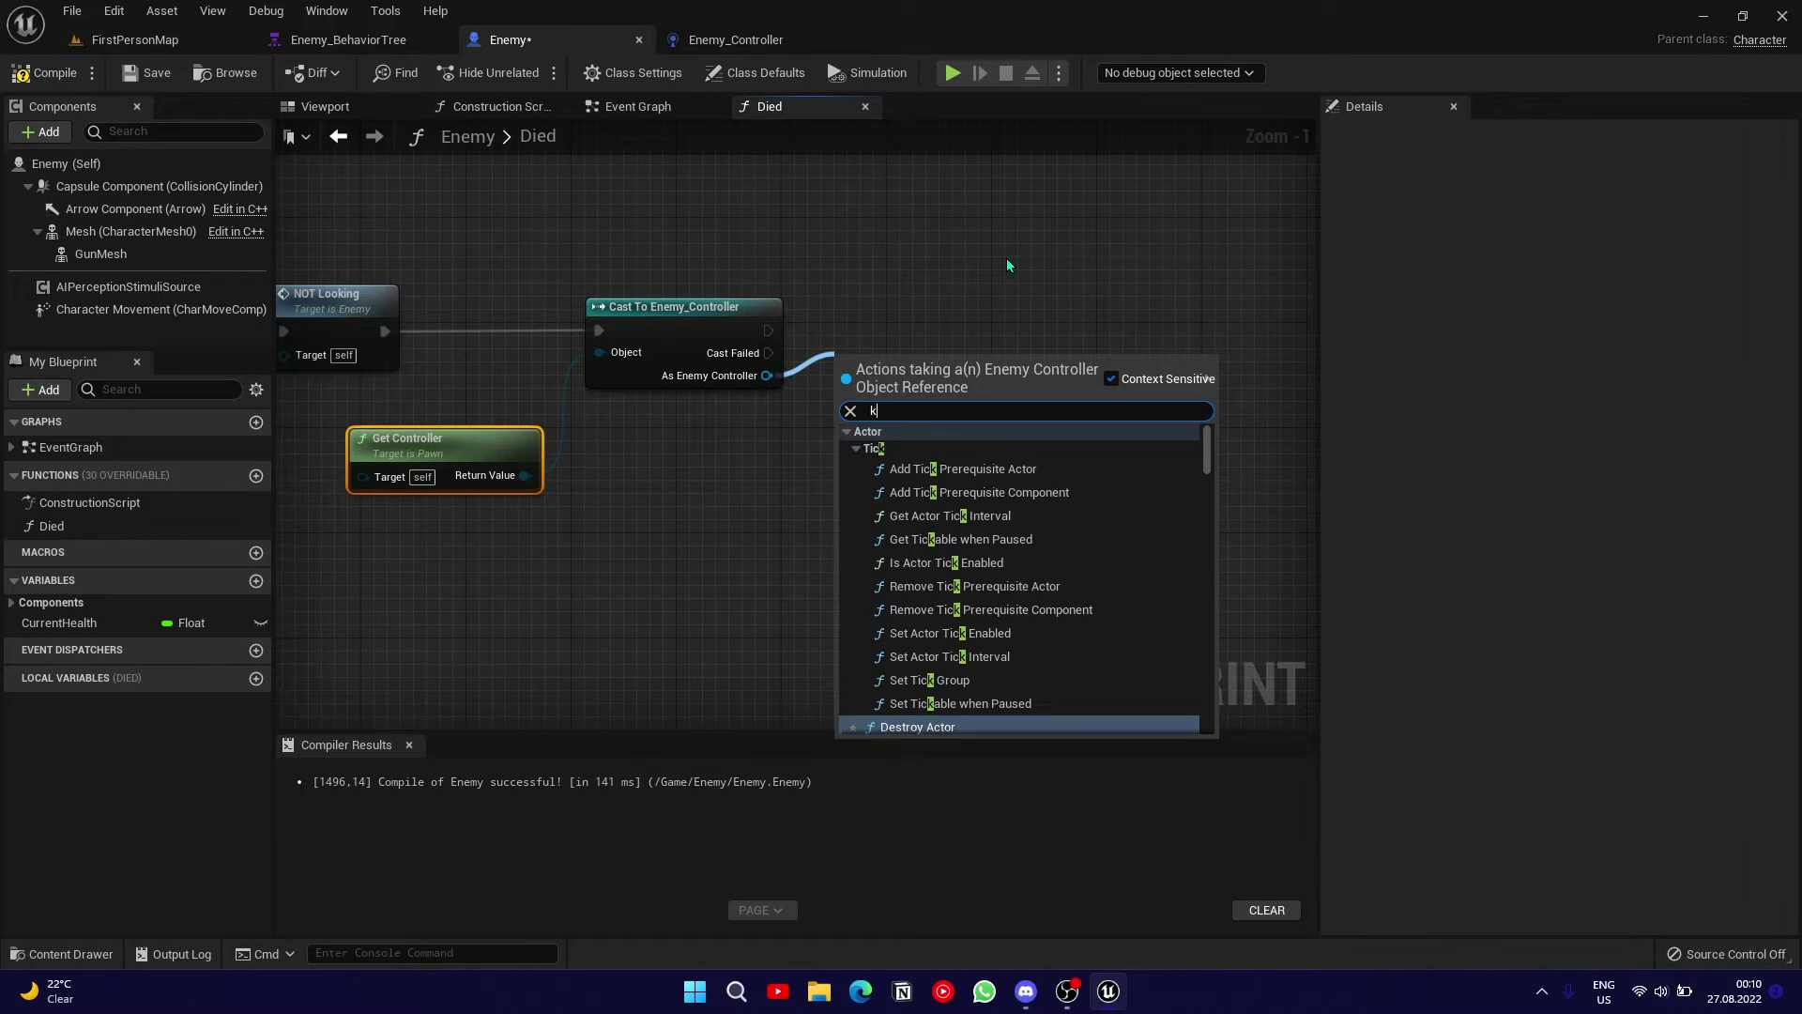
type("illed")
key("Return")
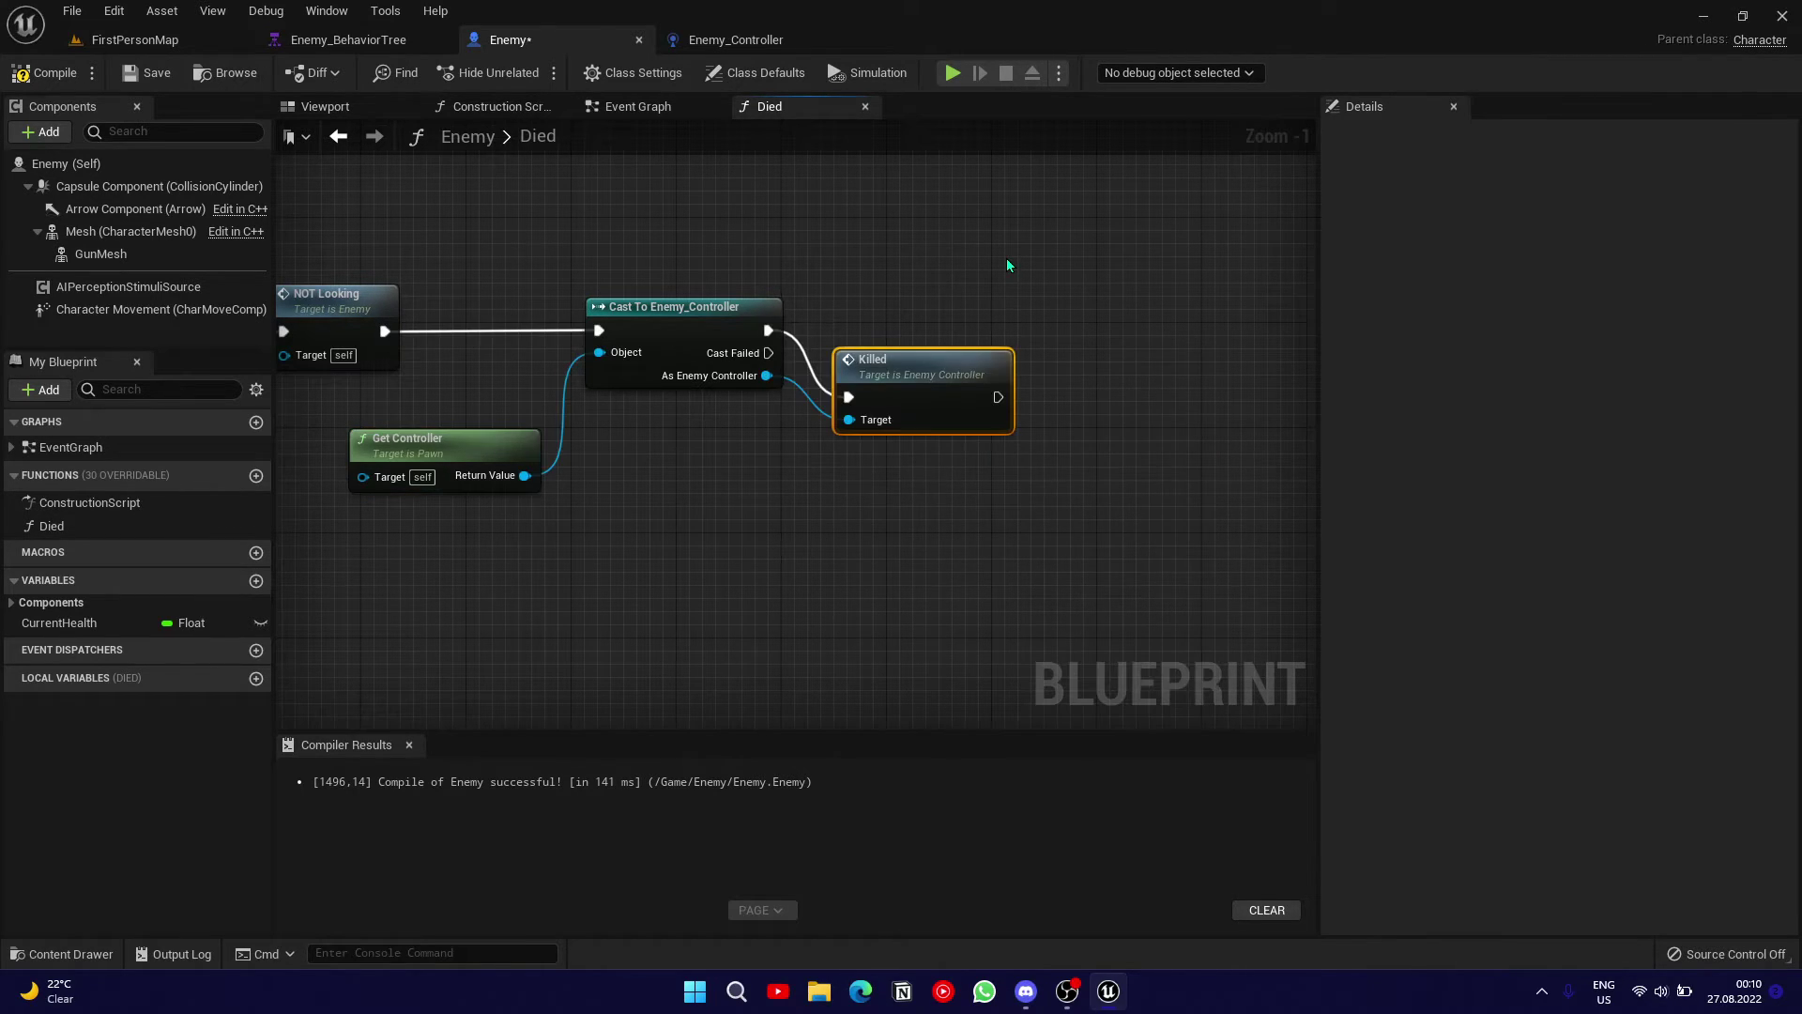
key("q")
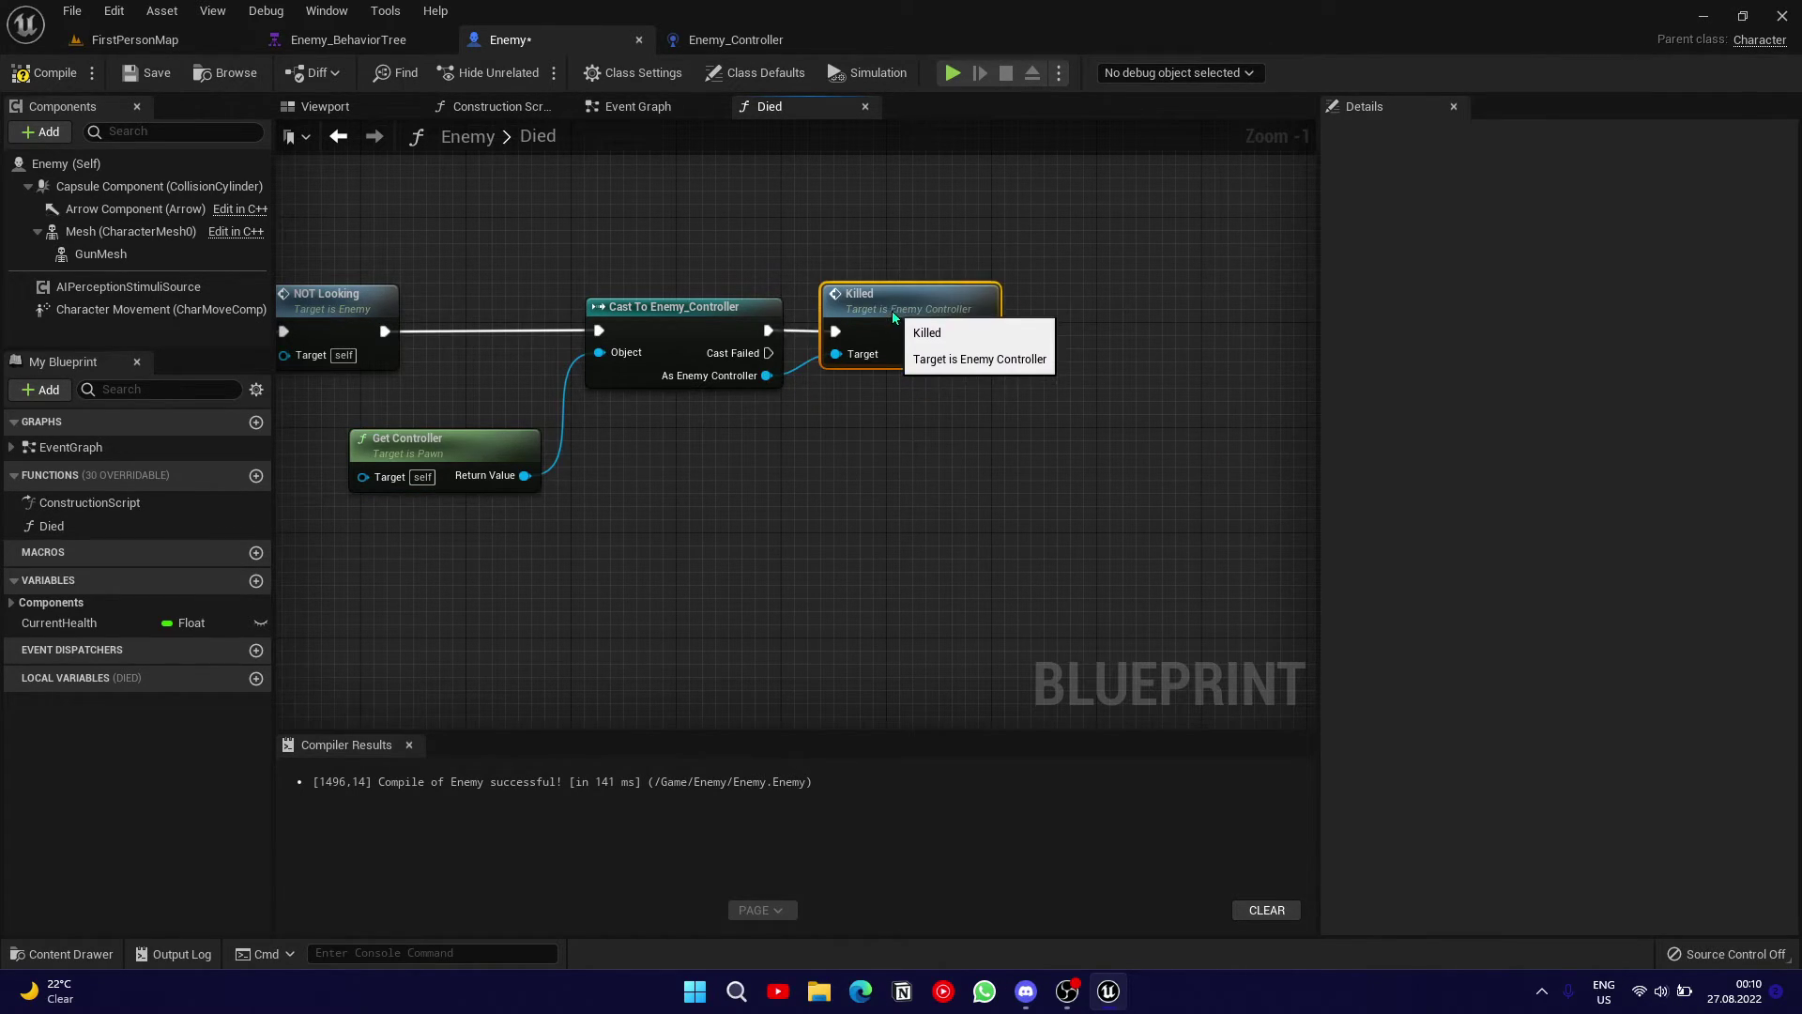
- Tidy the Get Controller node, then compile and save the Enemy blueprint
left_click(852, 254)
left_click_drag(488, 465, 501, 452)
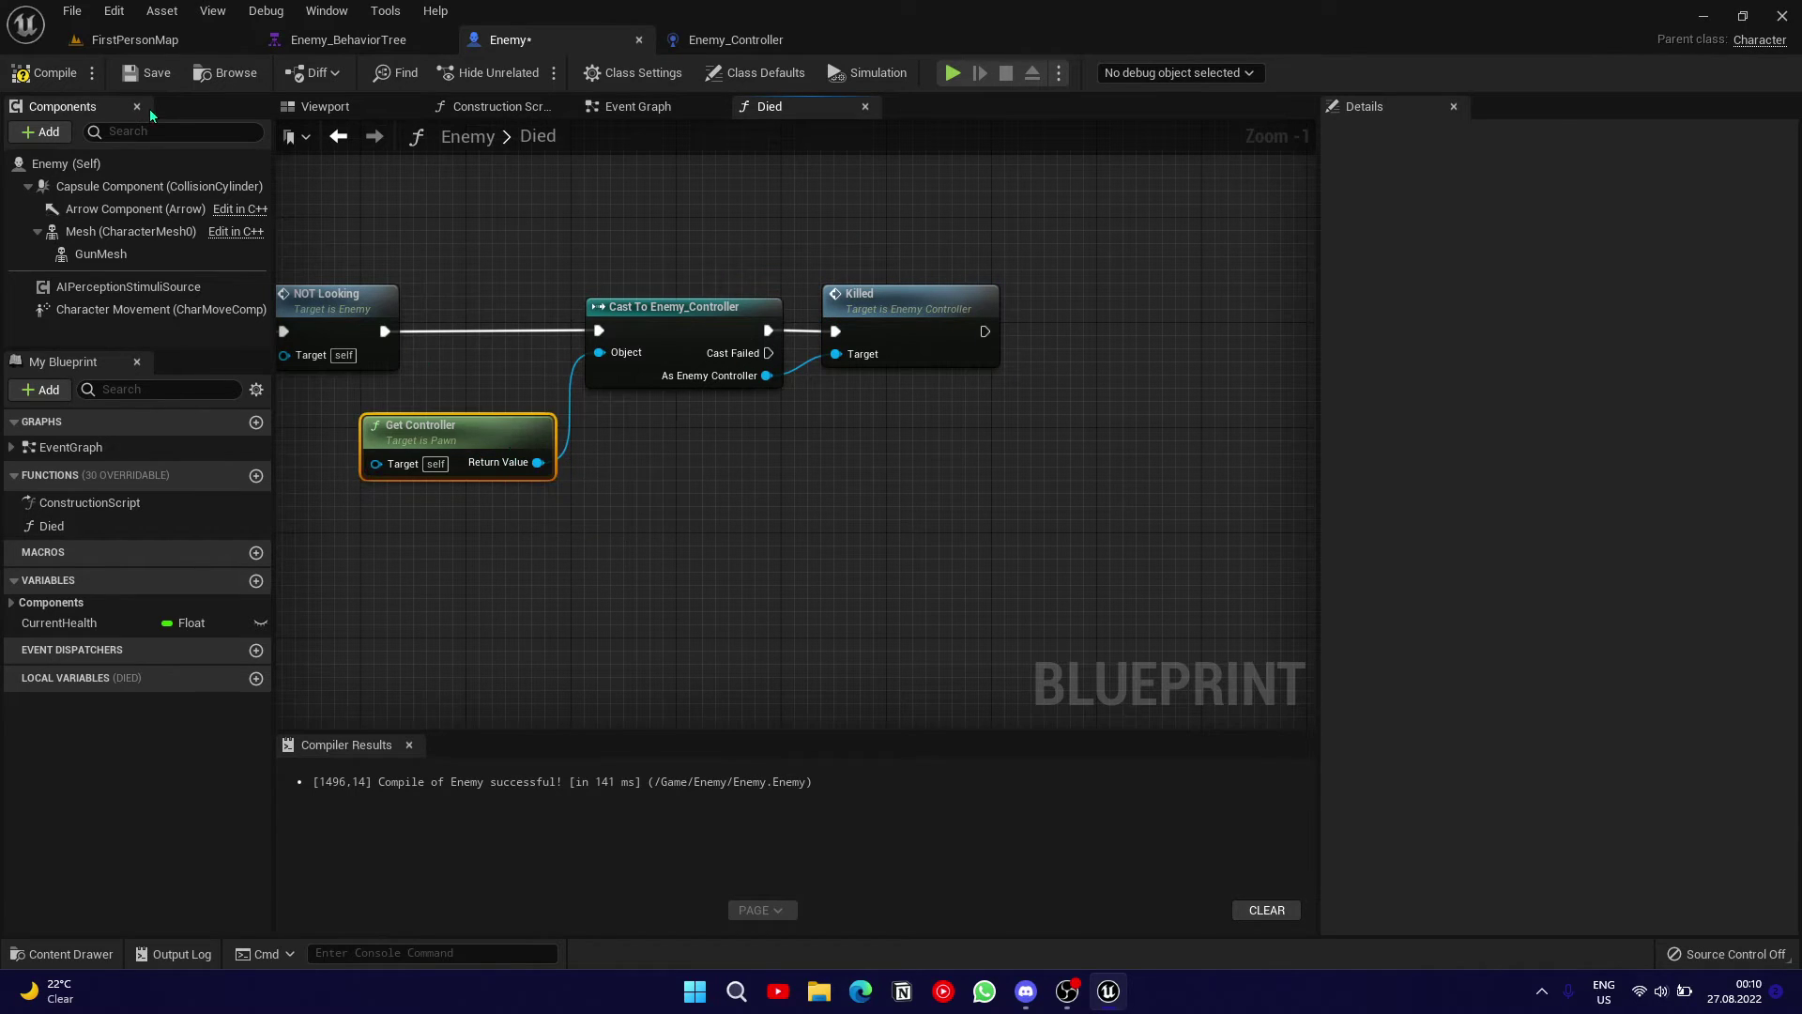
left_click(139, 79)
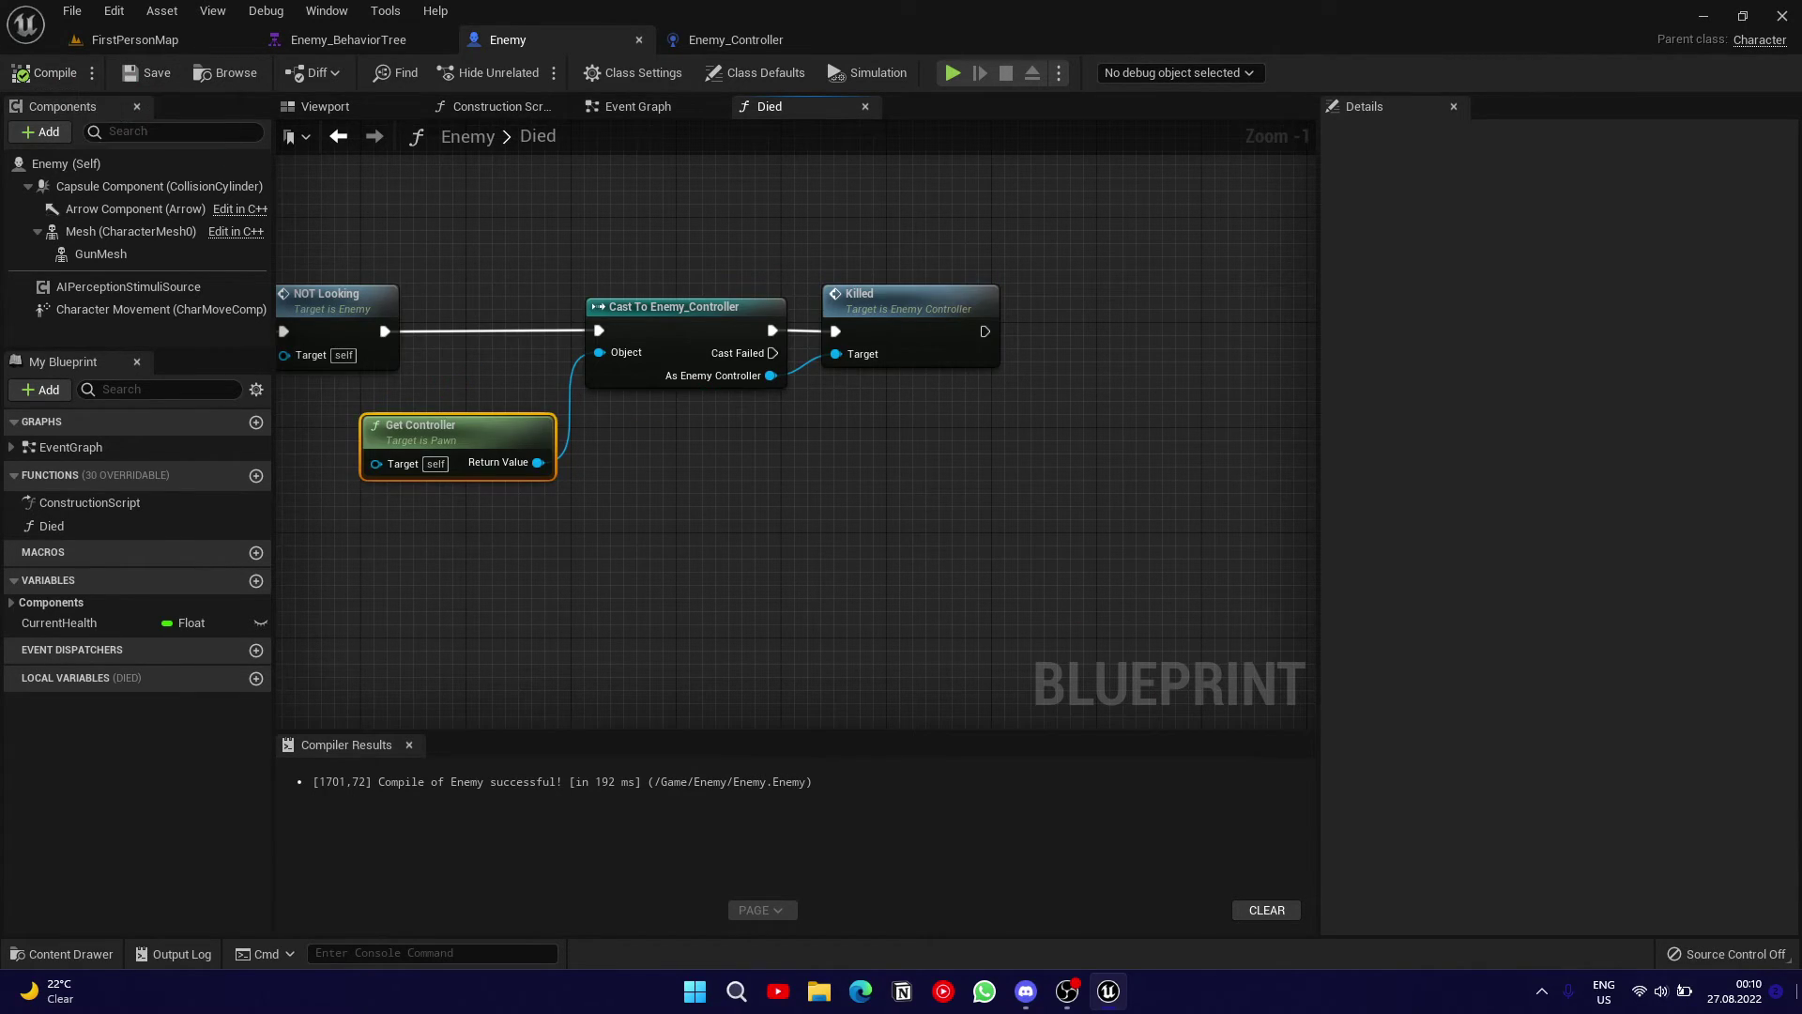
key("super+space")
left_click(1051, 446)
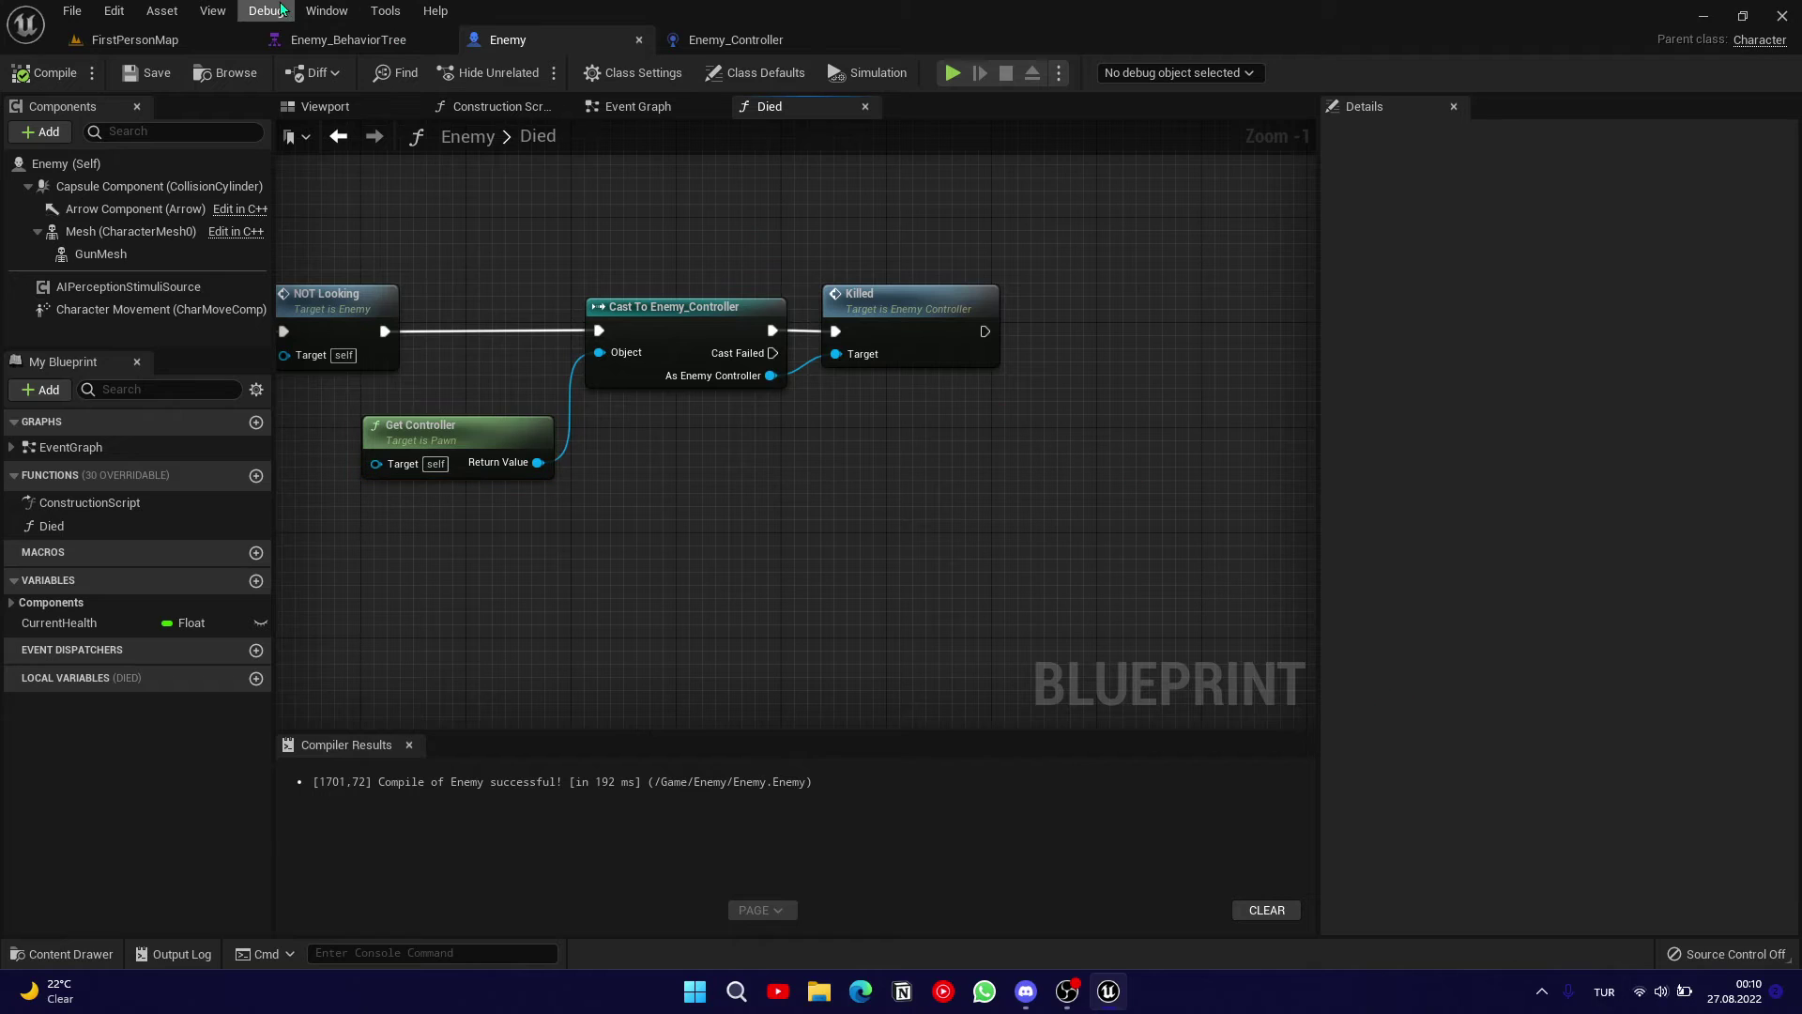
- Play FirstPersonMap and shoot the enemies, then release the mouse and view Enemy_BehaviorTree
left_click(126, 39)
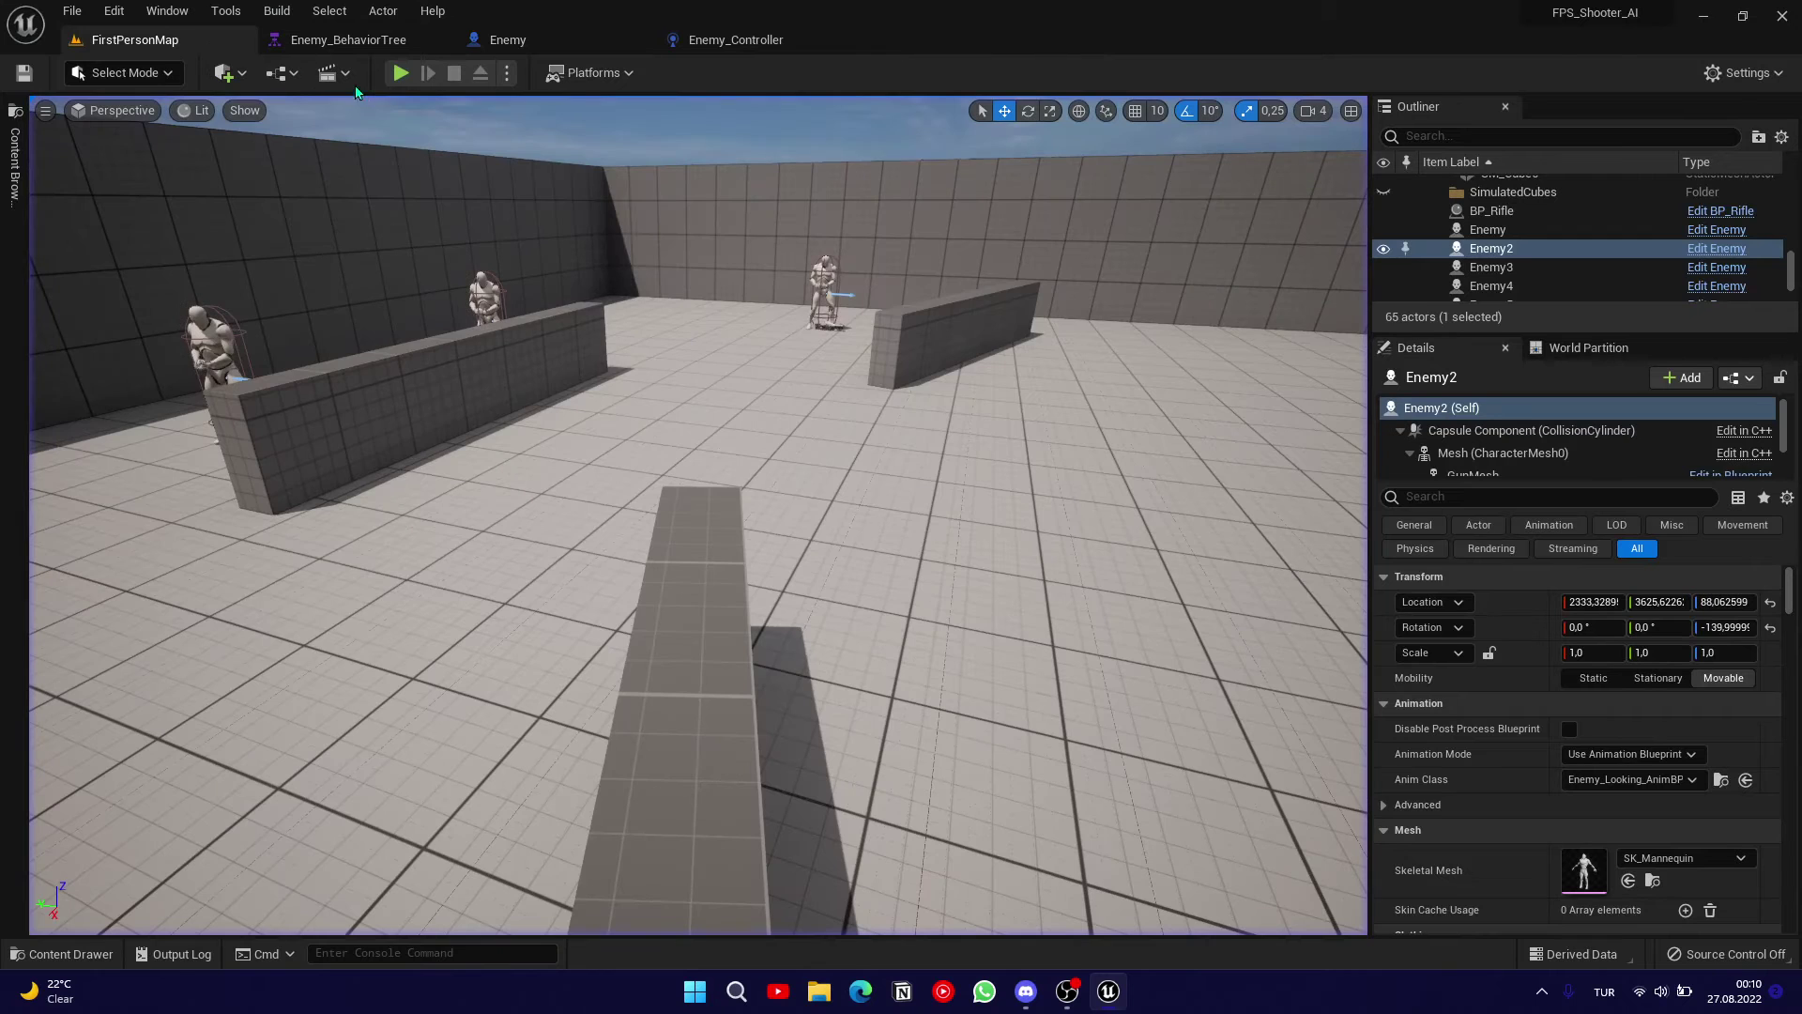
left_click(508, 39)
left_click(736, 40)
left_click(134, 40)
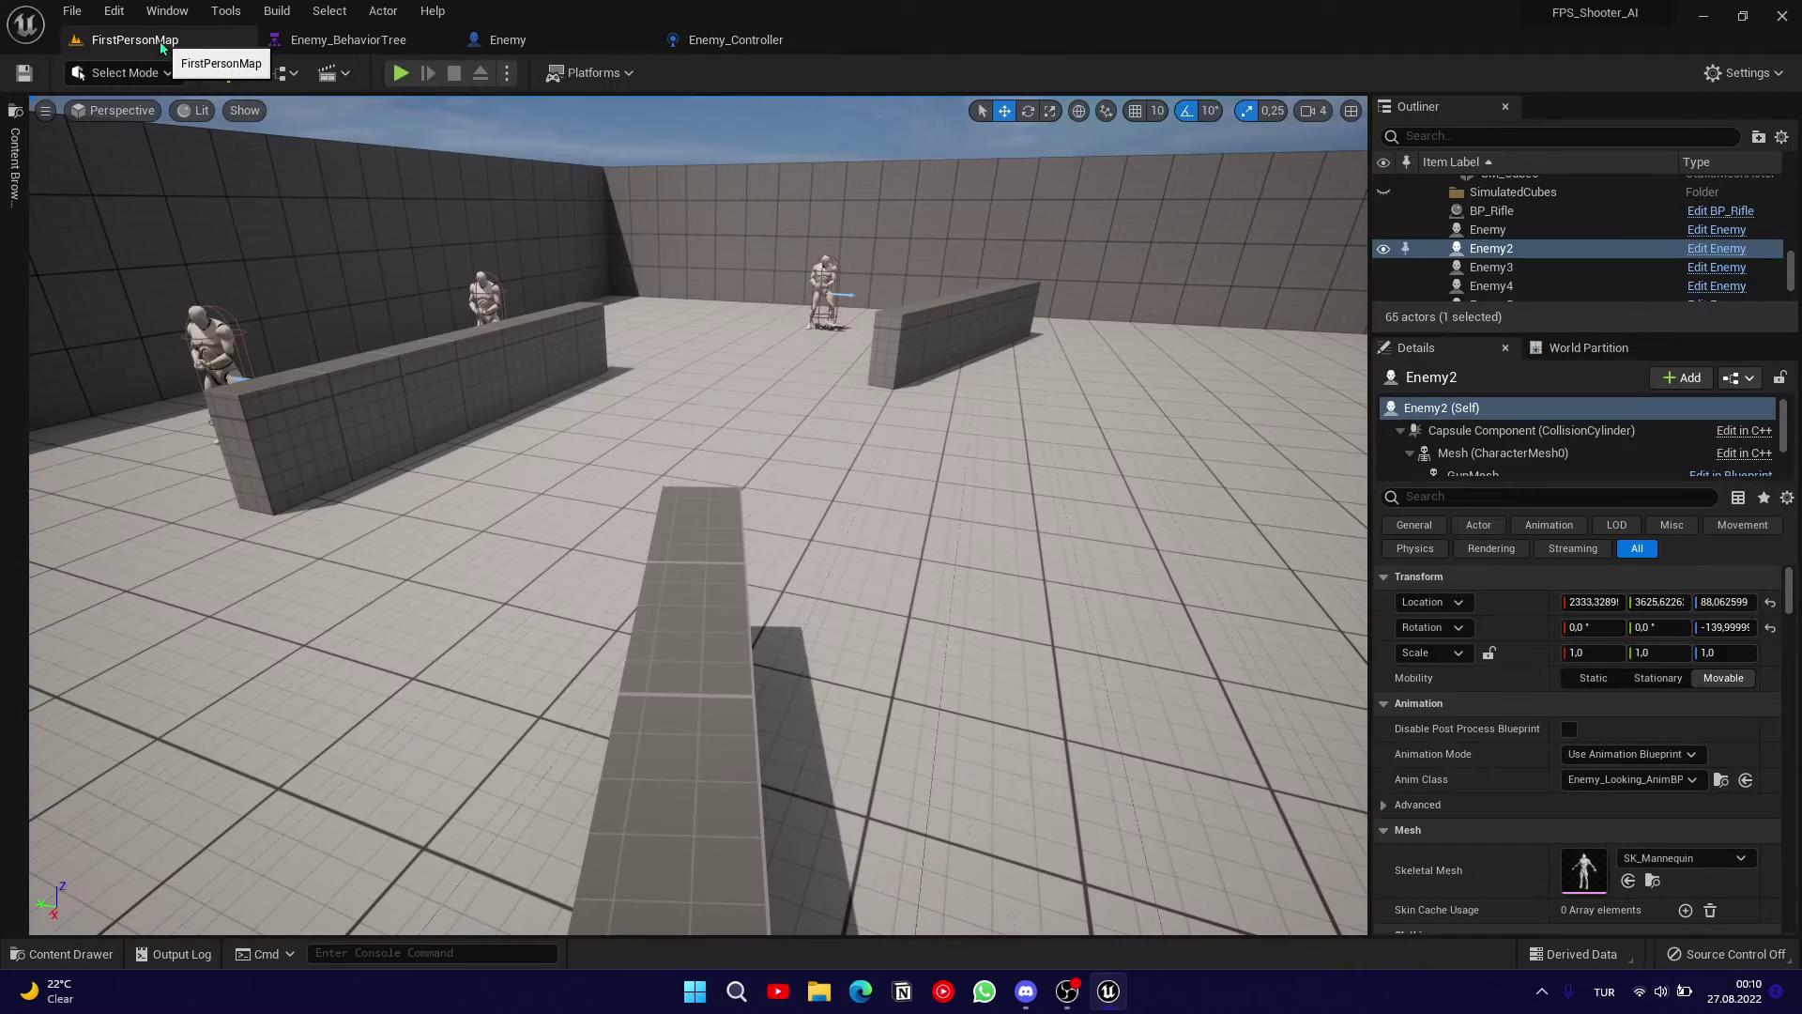
left_click(398, 74)
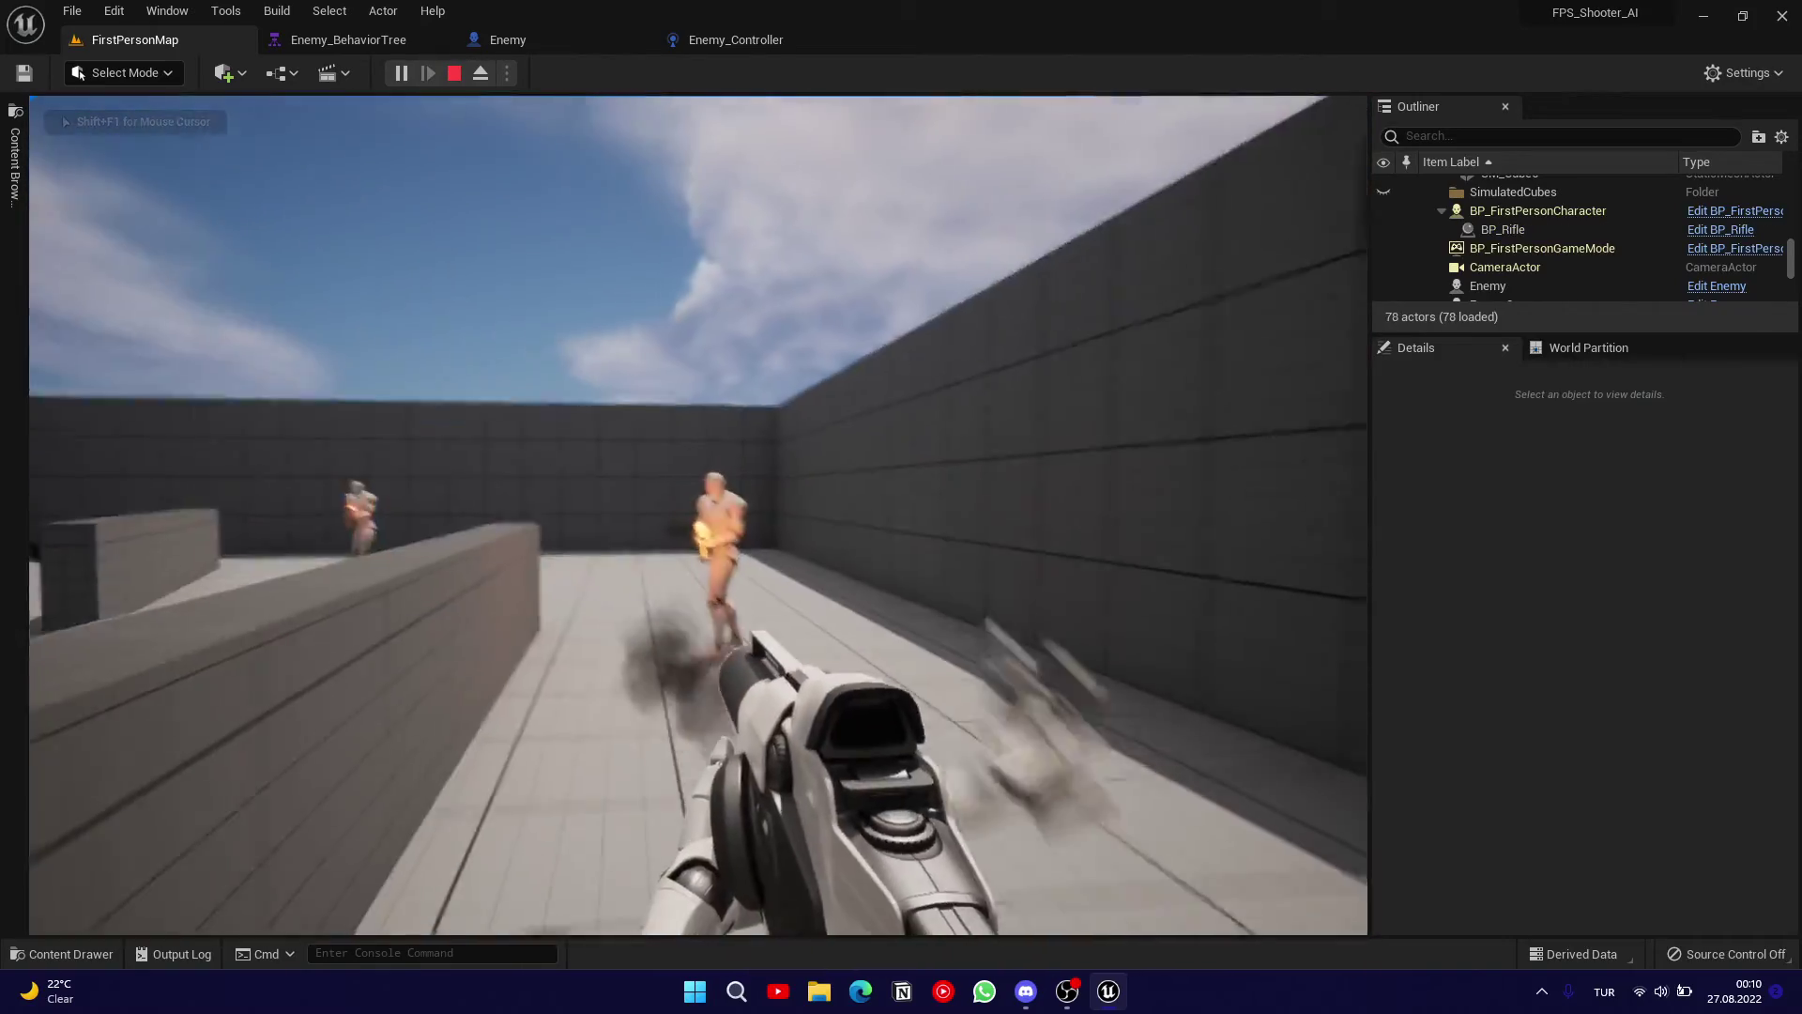
left_click(699, 515)
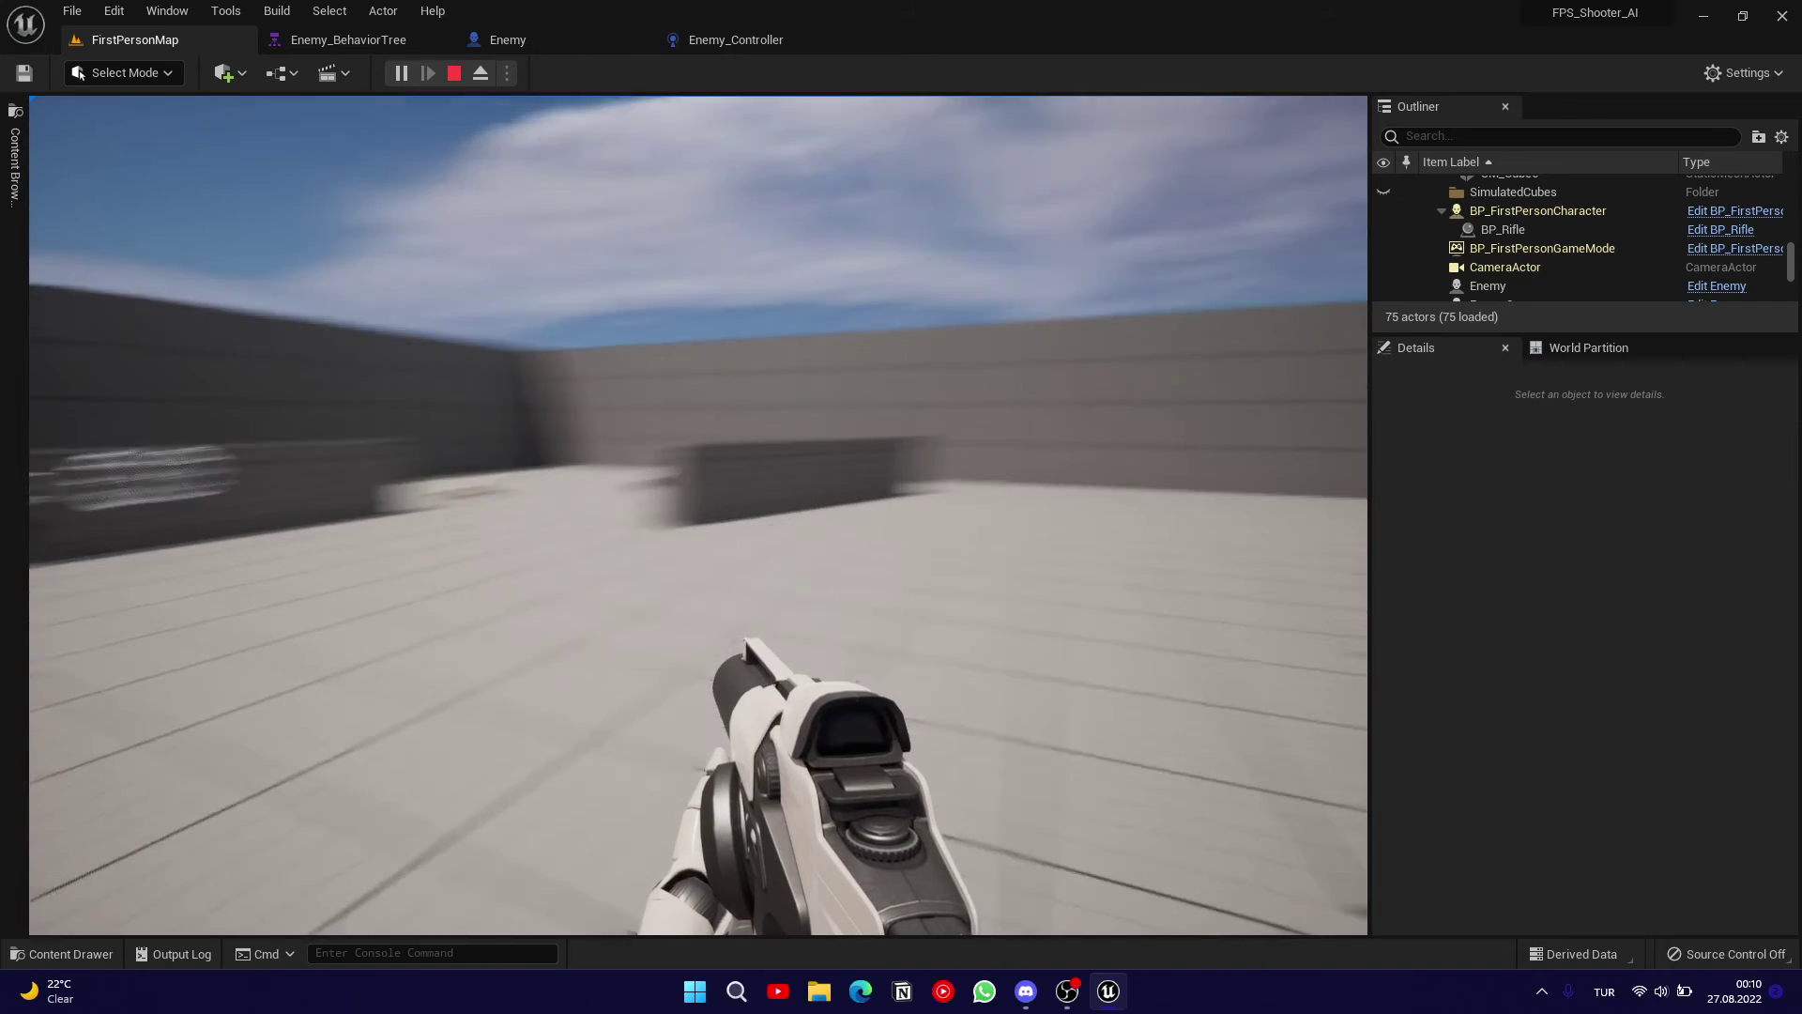
key("shift+F1")
left_click(338, 42)
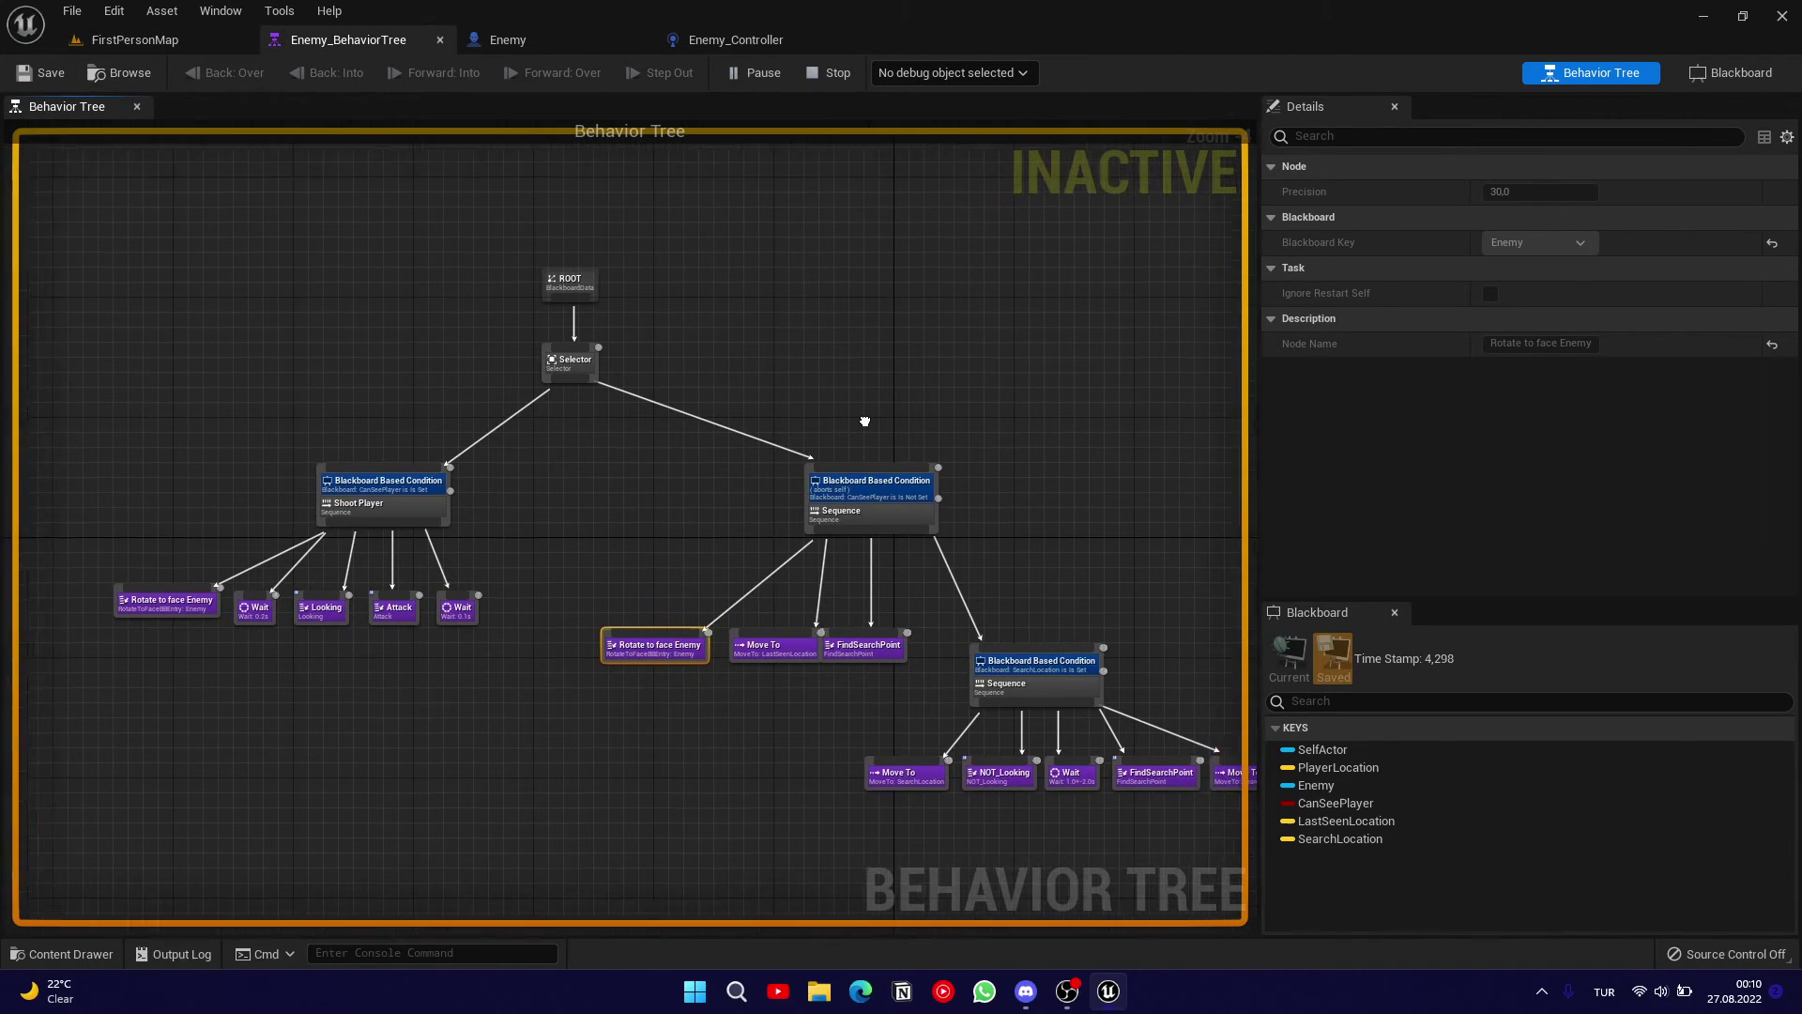
- Check the behavior tree debug list, pan the tree, then resume firing in FirstPersonMap
left_click(967, 75)
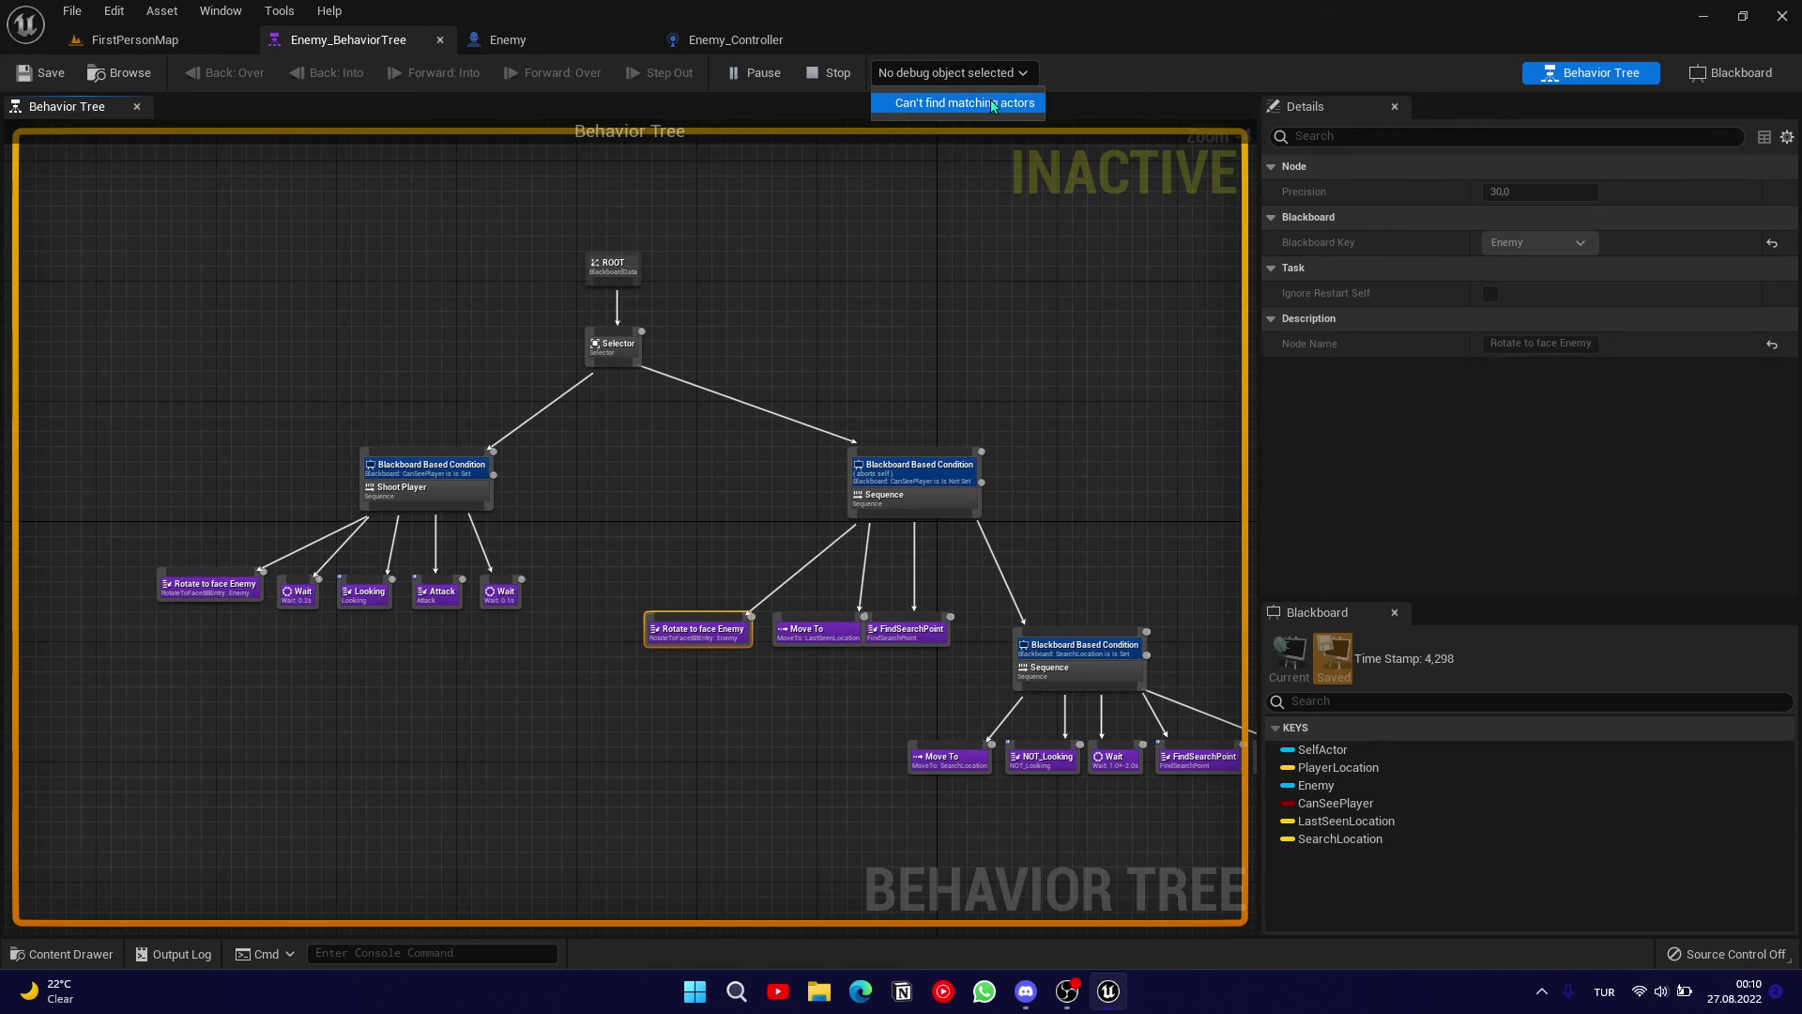
left_click(969, 320)
right_click_drag(969, 320, 881, 293)
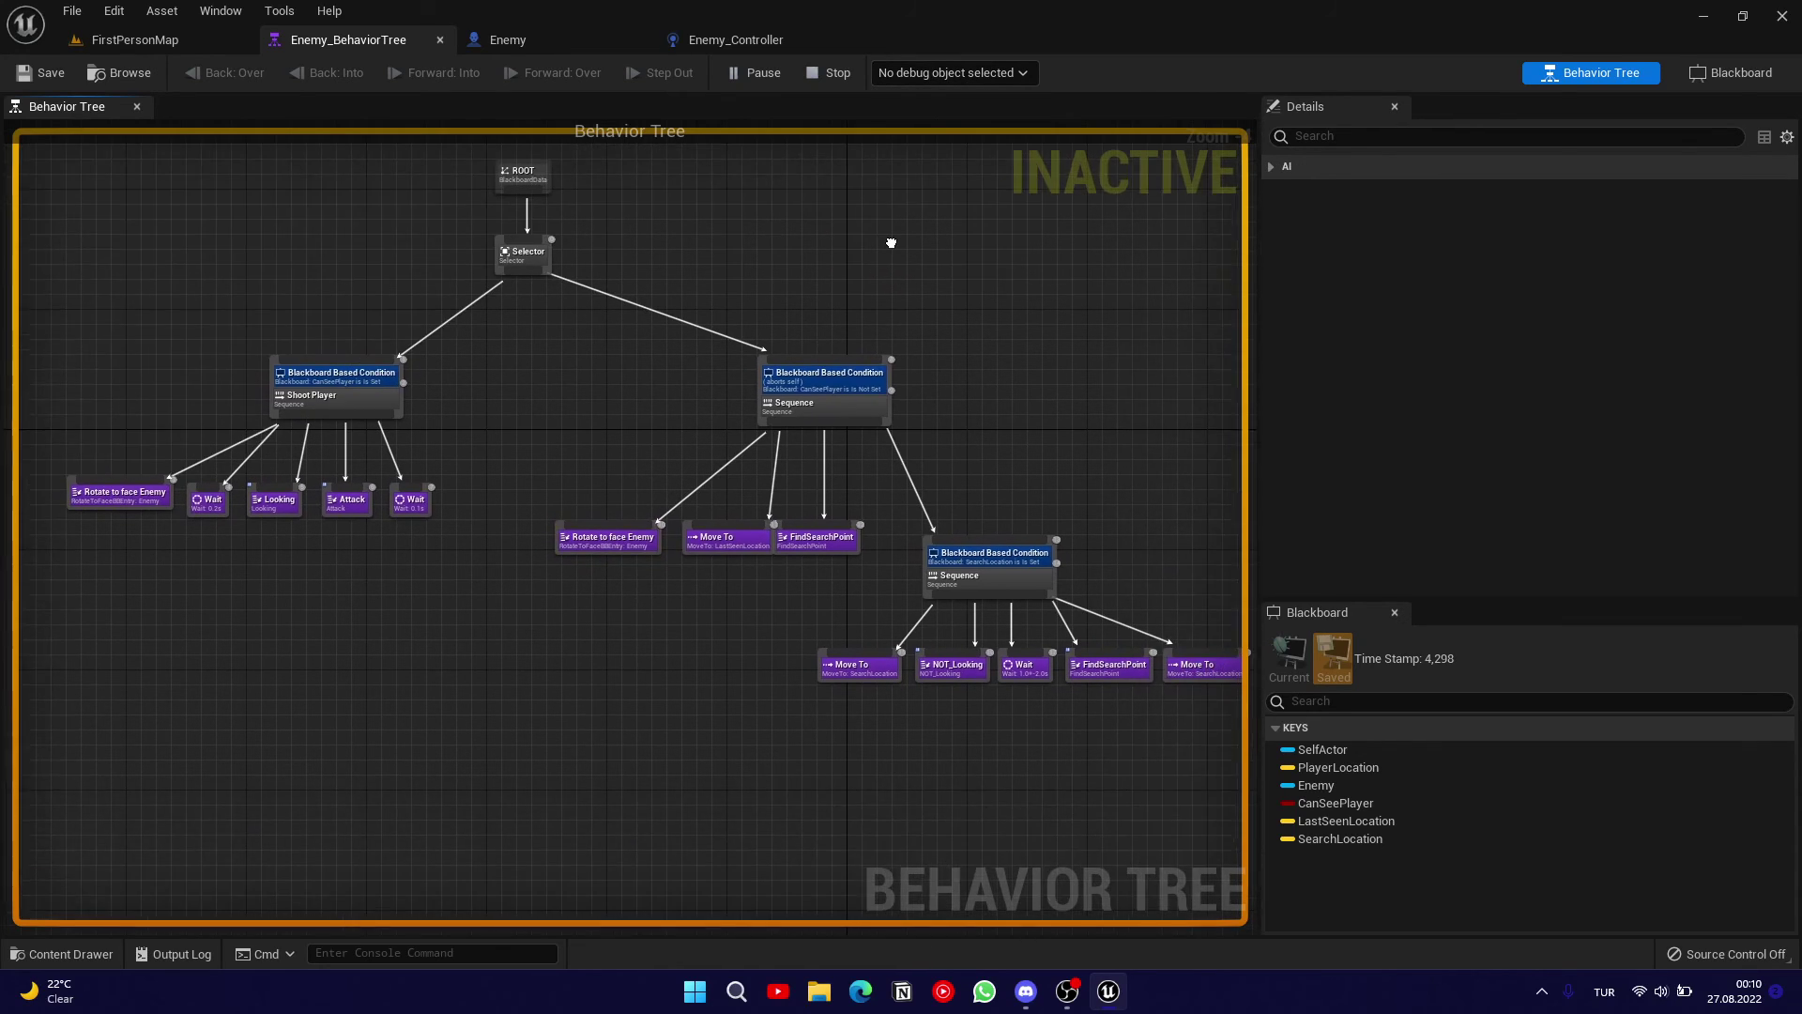
left_click_drag(1200, 272, 945, 162)
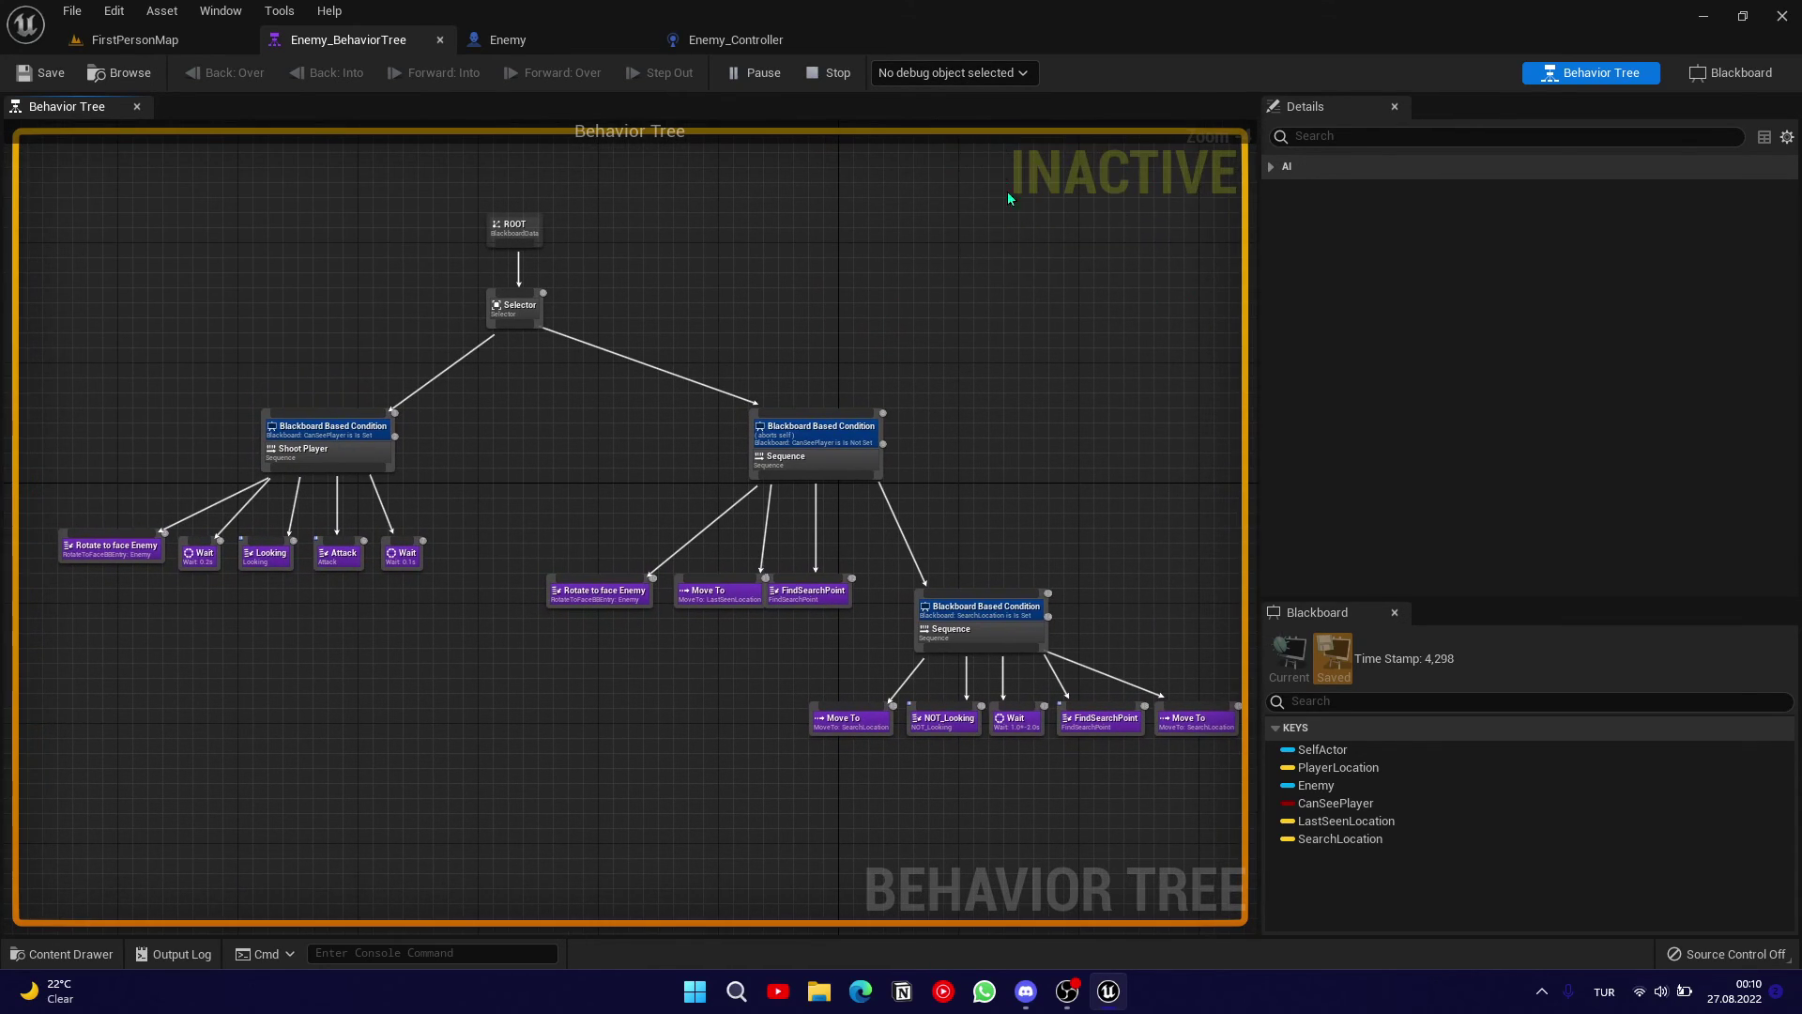
left_click(131, 40)
left_click(745, 418)
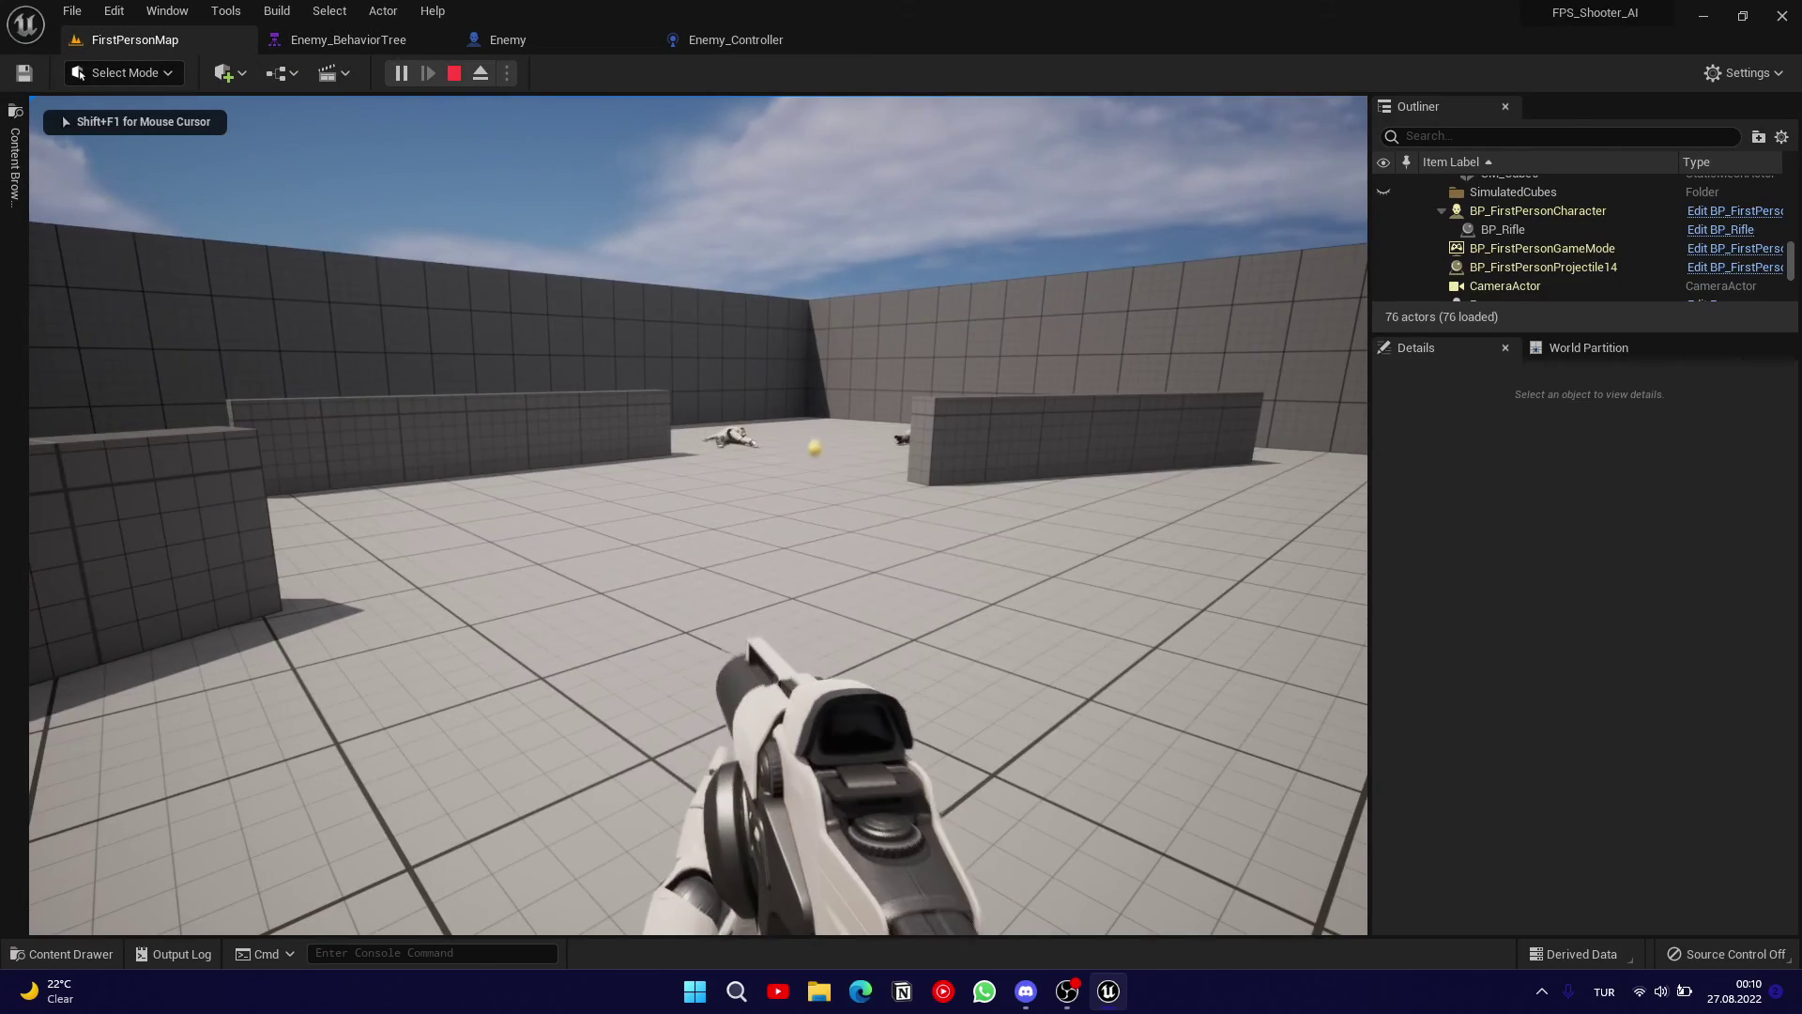